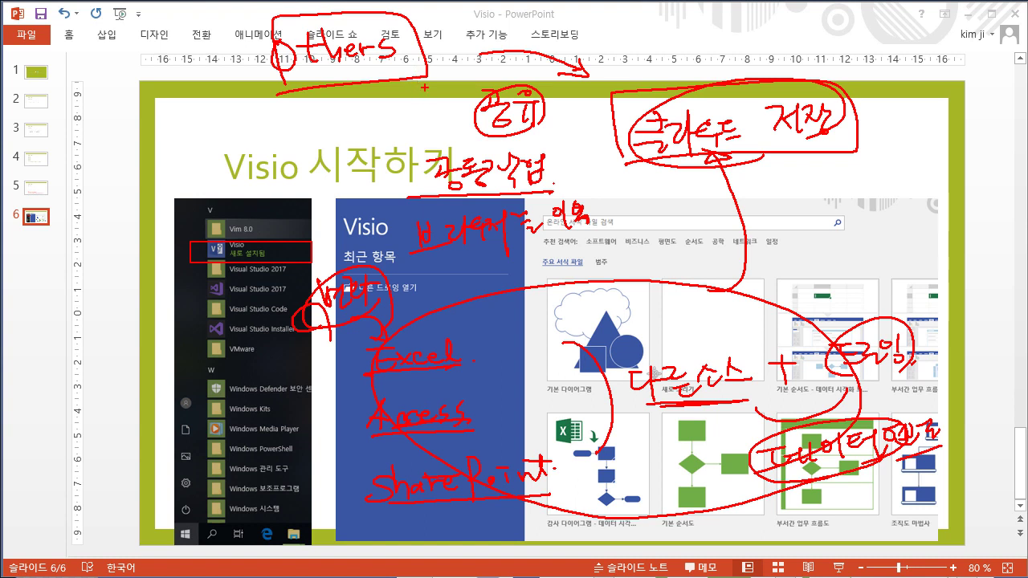
- Annotate beside the slide in red ink with 모바일, a downward arrow and 드로잉 접근가능, and clear all ink
mouse_move(71, 181)
left_mouse_down()
mouse_move(77, 190)
mouse_move(124, 167)
mouse_move(129, 190)
left_mouse_up()
mouse_move(77, 157)
left_mouse_down()
mouse_move(104, 202)
mouse_move(67, 191)
mouse_move(89, 244)
mouse_move(84, 275)
mouse_move(102, 288)
mouse_move(115, 258)
mouse_move(135, 280)
mouse_move(132, 264)
left_mouse_up()
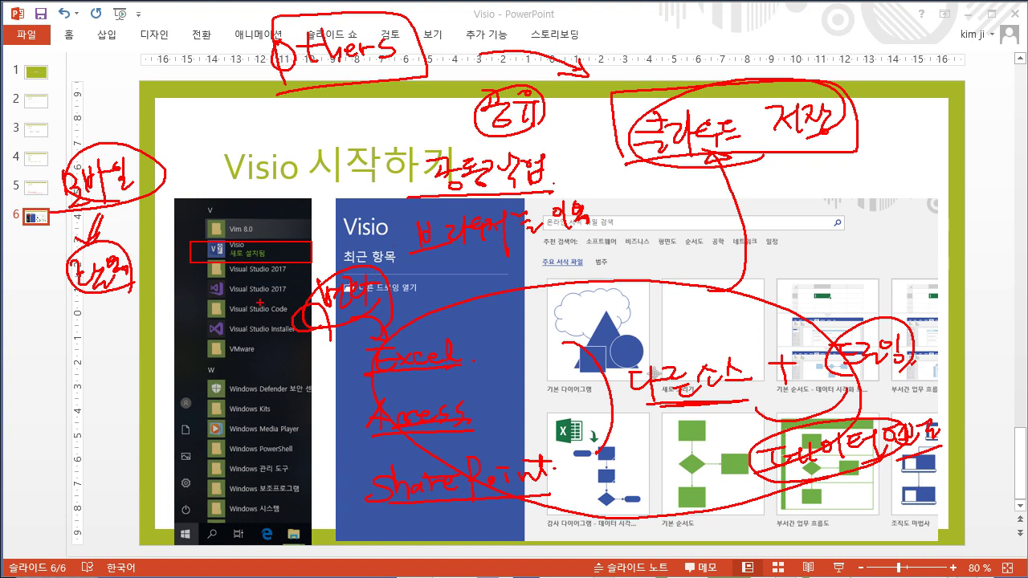
left_click_drag(104, 297, 116, 250)
mouse_move(66, 329)
left_mouse_down()
mouse_move(58, 341)
mouse_move(77, 328)
mouse_move(99, 345)
mouse_move(95, 324)
mouse_move(105, 354)
mouse_move(86, 390)
mouse_move(97, 402)
mouse_move(158, 371)
mouse_move(180, 388)
left_mouse_up()
mouse_move(99, 415)
left_mouse_down()
mouse_move(211, 392)
mouse_move(180, 399)
left_mouse_up()
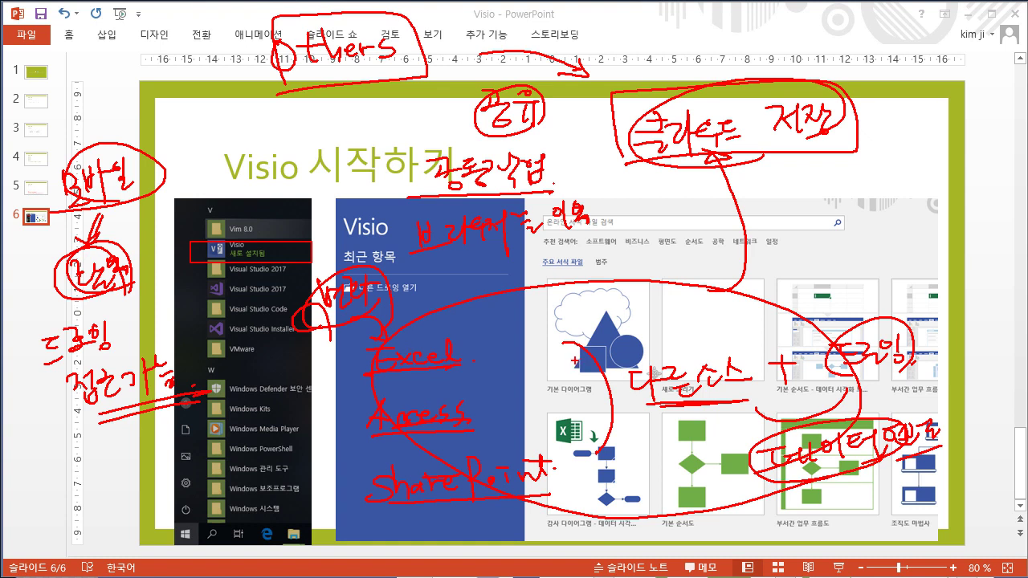
key("Escape")
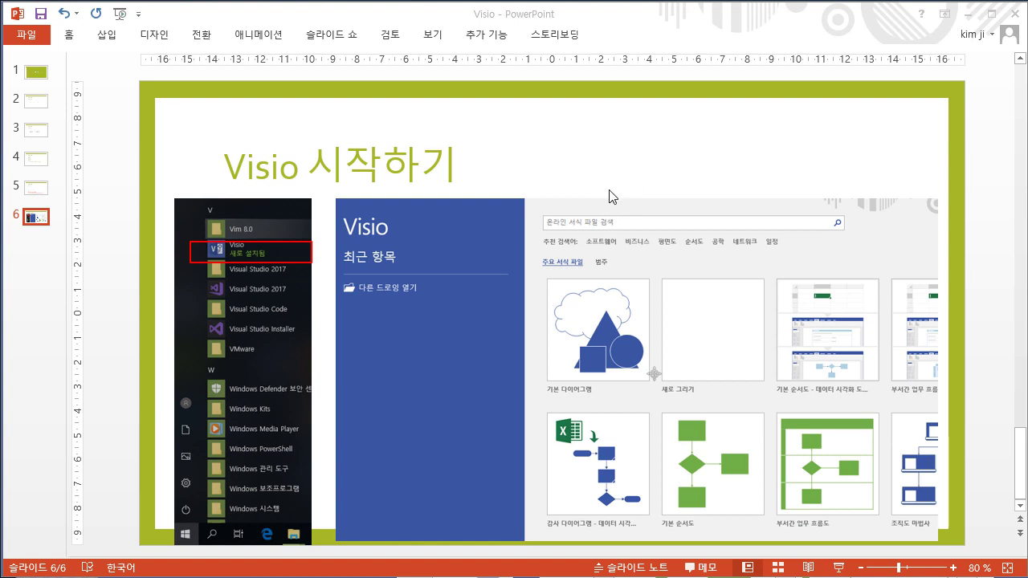
- Handwrite "online plan 2." in red above the slide's template screenshot and underline it
mouse_move(629, 130)
left_mouse_down()
mouse_move(647, 126)
mouse_move(665, 146)
mouse_move(678, 122)
mouse_move(705, 136)
mouse_move(759, 127)
mouse_move(871, 141)
left_mouse_up()
left_click(878, 139)
mouse_move(615, 170)
left_mouse_down()
mouse_move(879, 161)
mouse_move(871, 158)
left_mouse_up()
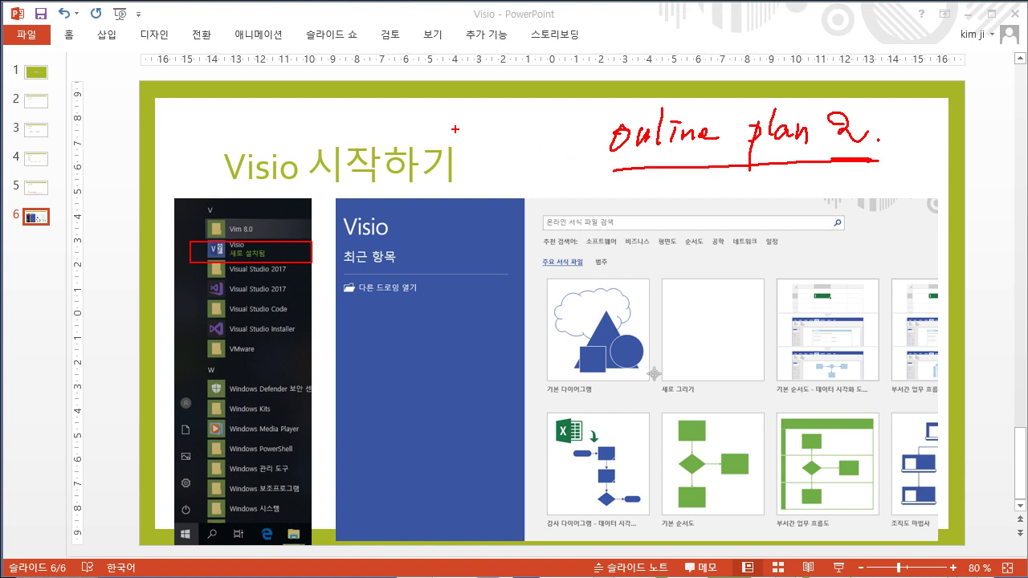
- Handwrite "online plan 1" over the slide title, underline it, circle both plan names, and clear the ink
mouse_move(376, 133)
left_mouse_down()
mouse_move(392, 151)
mouse_move(426, 138)
mouse_move(426, 121)
left_mouse_up()
mouse_move(428, 137)
left_mouse_down()
mouse_move(461, 145)
mouse_move(484, 169)
mouse_move(506, 132)
left_mouse_up()
mouse_move(524, 106)
left_mouse_down()
mouse_move(516, 141)
mouse_move(571, 136)
left_mouse_up()
left_click_drag(358, 165, 572, 151)
mouse_move(313, 168)
left_mouse_down()
mouse_move(534, 160)
mouse_move(474, 179)
left_mouse_up()
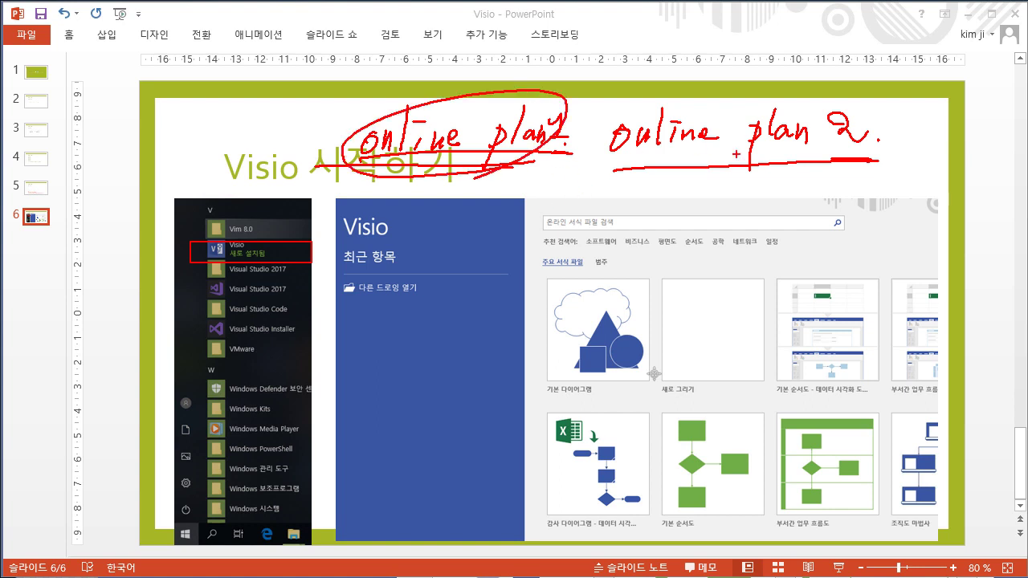
mouse_move(828, 167)
left_mouse_down()
mouse_move(787, 175)
mouse_move(853, 83)
mouse_move(827, 168)
left_mouse_up()
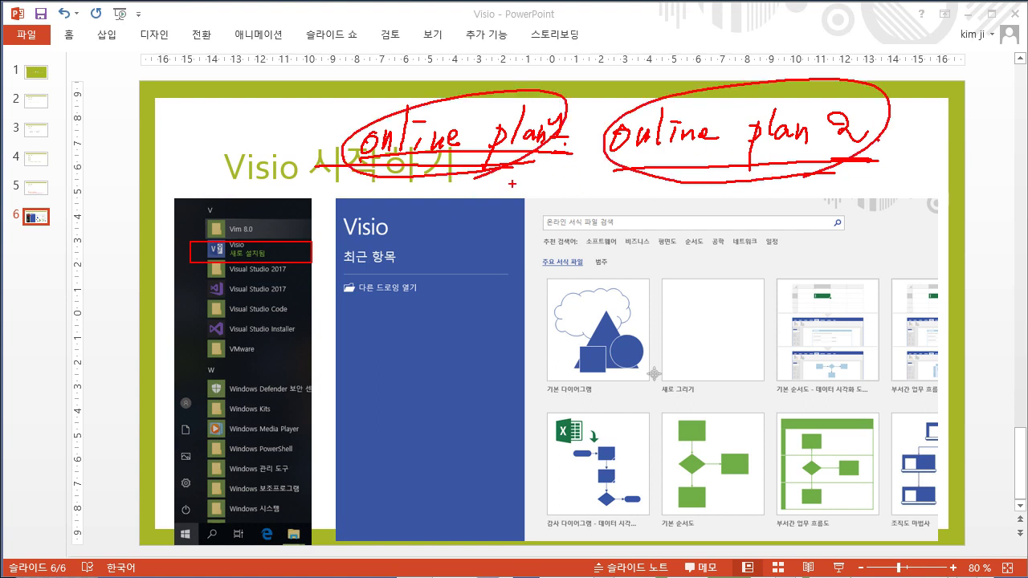
key("Escape")
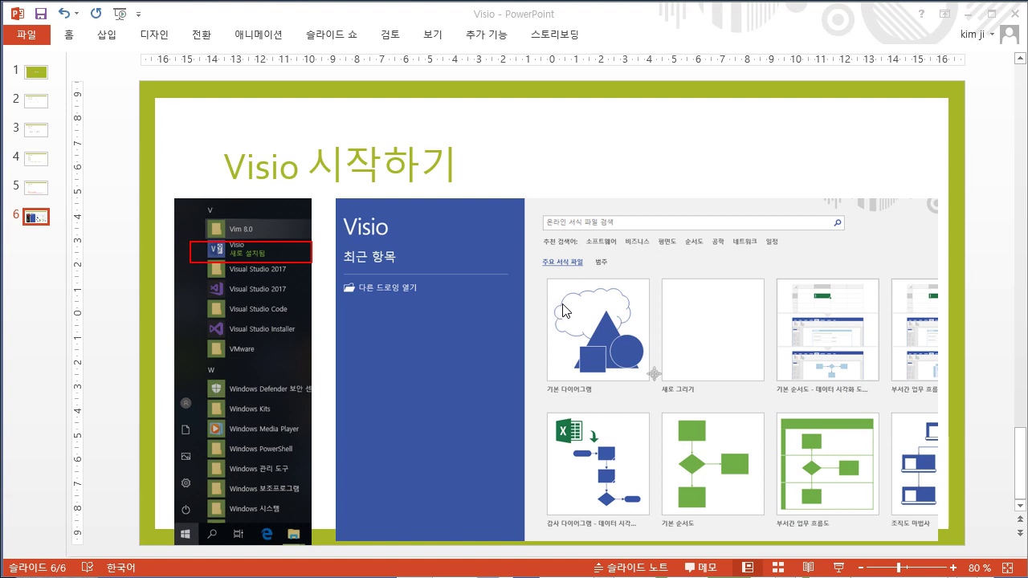
- Mark the online template search box with a red arrow and the Visio start menu entry with a check mark
key("ctrl+2")
left_click_drag(599, 184, 577, 209)
mouse_move(574, 200)
left_mouse_down()
mouse_move(578, 212)
mouse_move(595, 194)
left_mouse_up()
left_click_drag(268, 247, 285, 225)
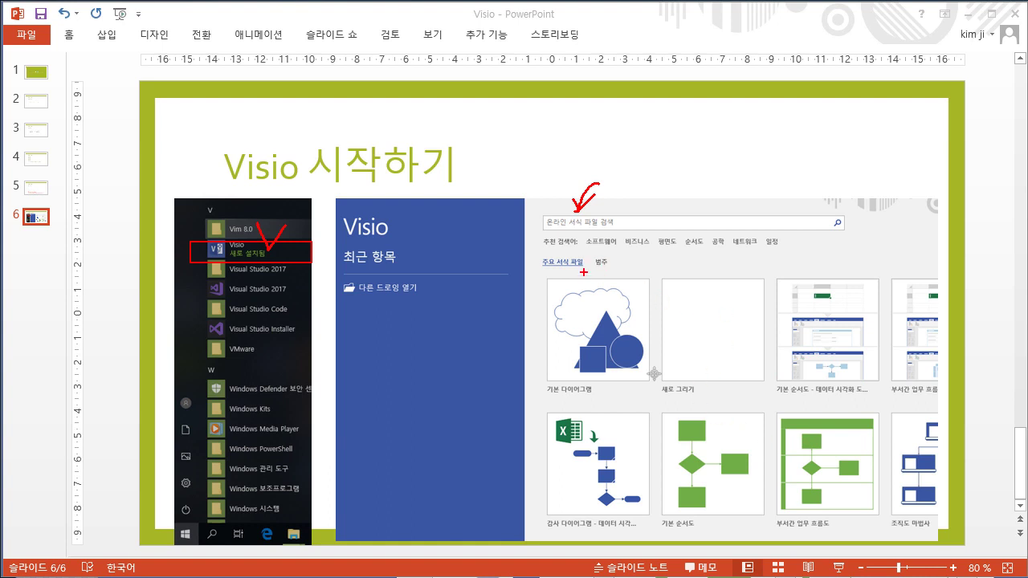
- Circle 주요 서식 파일 in the slide's screenshot, label it 템플릿 with an arrow, and clear the ink
mouse_move(537, 269)
left_mouse_down()
mouse_move(568, 251)
mouse_move(586, 265)
left_mouse_up()
left_click_drag(549, 211, 548, 243)
mouse_move(539, 230)
left_mouse_down()
mouse_move(548, 245)
mouse_move(556, 223)
left_mouse_up()
mouse_move(524, 143)
left_mouse_down()
mouse_move(511, 153)
mouse_move(525, 161)
mouse_move(557, 141)
mouse_move(612, 156)
left_mouse_up()
left_click_drag(514, 172, 617, 156)
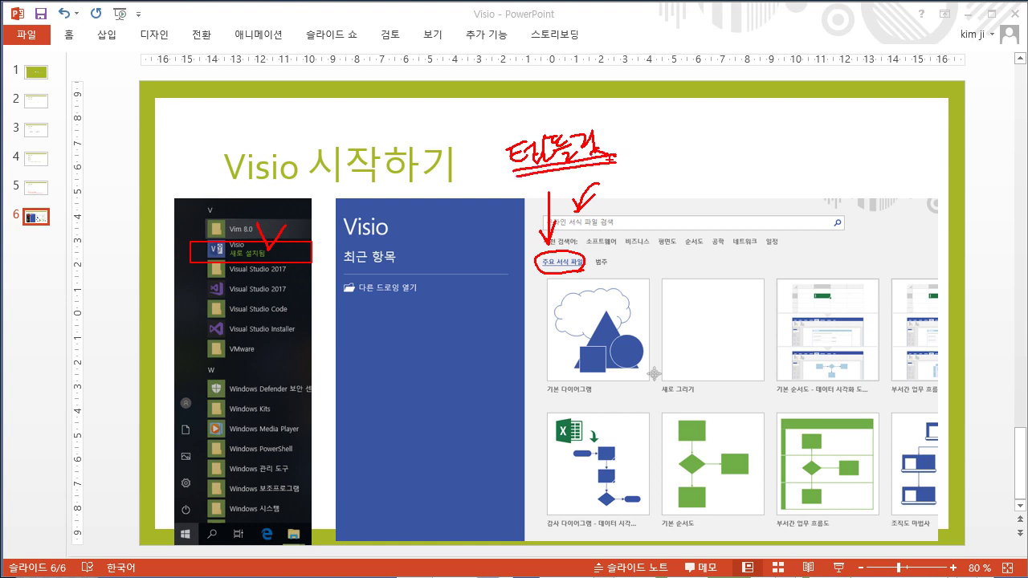
mouse_move(619, 279)
left_mouse_down()
mouse_move(594, 248)
mouse_move(608, 273)
left_mouse_up()
key("Escape")
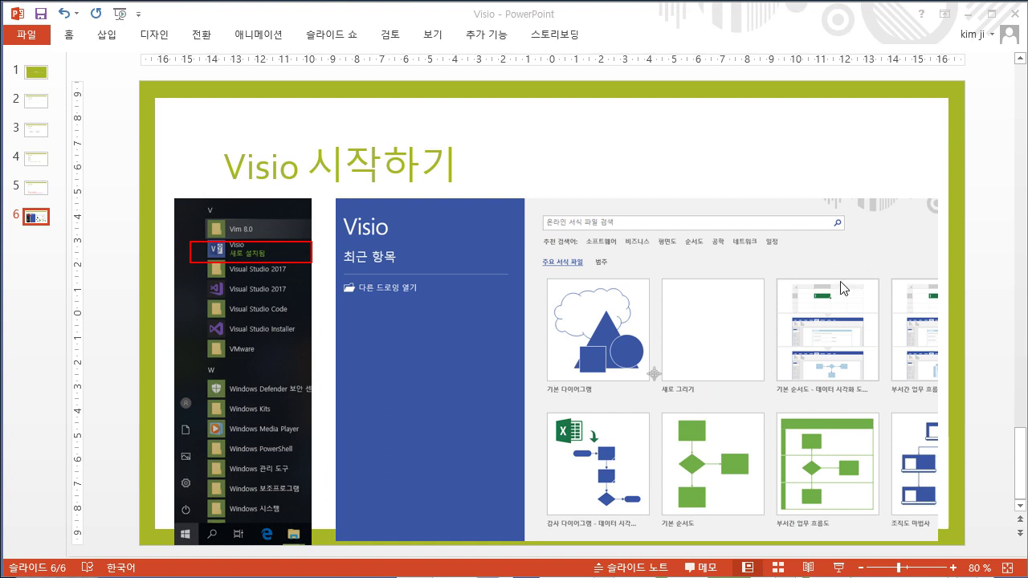
- Handwrite "스텐실 (stencil)" in red beside the slide title
mouse_move(546, 116)
left_mouse_down()
mouse_move(533, 149)
mouse_move(569, 122)
mouse_move(575, 138)
mouse_move(577, 127)
left_mouse_up()
left_click_drag(576, 119, 576, 140)
left_click_drag(583, 116, 591, 146)
mouse_move(597, 120)
left_mouse_down()
mouse_move(589, 134)
mouse_move(604, 139)
left_mouse_up()
left_click_drag(594, 139, 613, 147)
left_click_drag(642, 106, 632, 149)
left_click_drag(657, 118, 644, 148)
left_click_drag(666, 100, 667, 136)
mouse_move(654, 123)
left_mouse_down()
mouse_move(686, 116)
mouse_move(726, 132)
left_mouse_up()
left_click_drag(736, 119, 744, 133)
left_click_drag(760, 98, 763, 138)
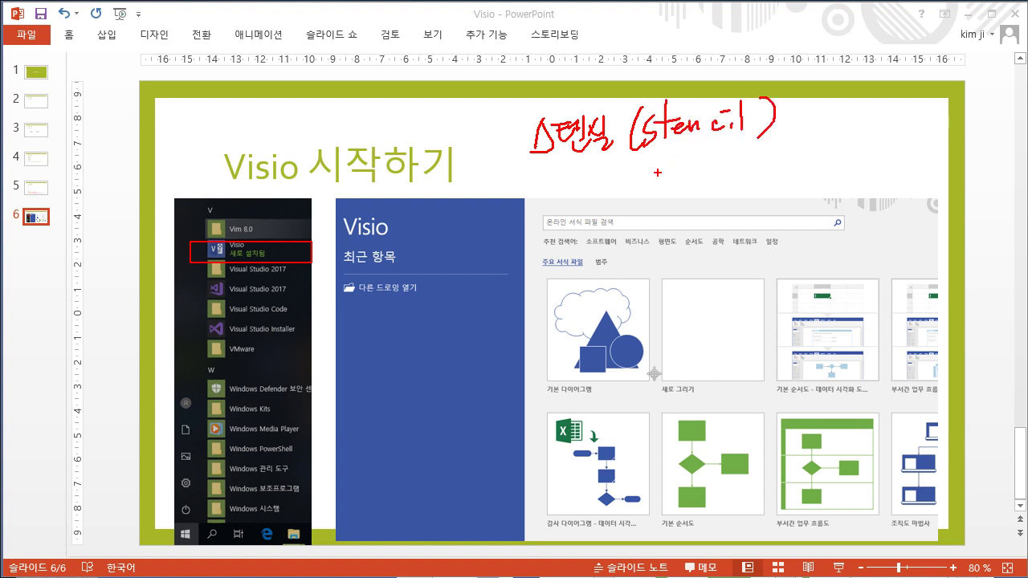
- Underline 스텐실 and add an arrow to an underlined handwritten note 세이프 컬렉션
mouse_move(524, 170)
left_mouse_down()
mouse_move(623, 160)
mouse_move(609, 166)
left_mouse_up()
mouse_move(593, 167)
left_mouse_down()
mouse_move(593, 194)
mouse_move(611, 203)
left_mouse_up()
left_click_drag(606, 191, 641, 202)
left_click_drag(647, 190, 670, 214)
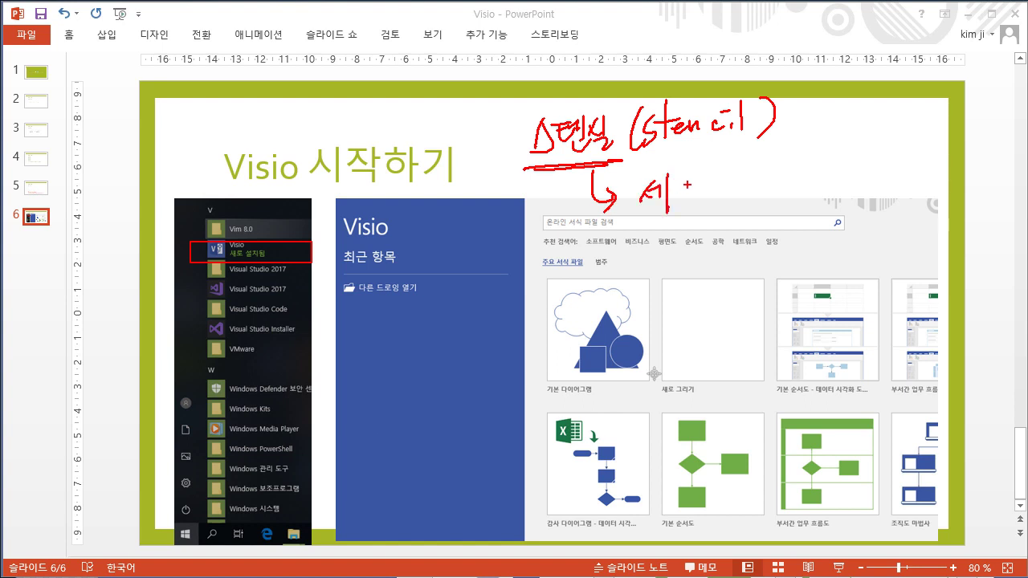
mouse_move(681, 182)
left_mouse_down()
mouse_move(691, 211)
mouse_move(715, 186)
mouse_move(794, 189)
left_mouse_up()
mouse_move(800, 164)
left_mouse_down()
mouse_move(810, 181)
mouse_move(821, 175)
mouse_move(818, 185)
left_mouse_up()
left_click_drag(821, 175, 834, 183)
left_click_drag(647, 214, 828, 194)
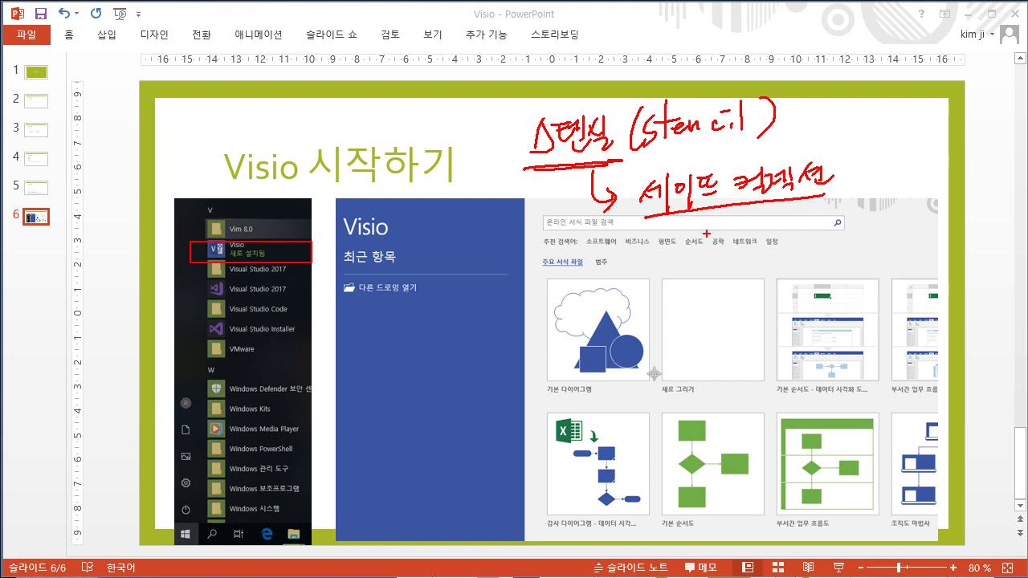
- Emphasize the 세이프 컬렉션 note with a box and circles, circle 스텐실, and clear the ink
mouse_move(648, 215)
left_mouse_down()
mouse_move(768, 210)
mouse_move(825, 160)
mouse_move(643, 202)
mouse_move(645, 233)
left_mouse_up()
left_click_drag(614, 166, 533, 169)
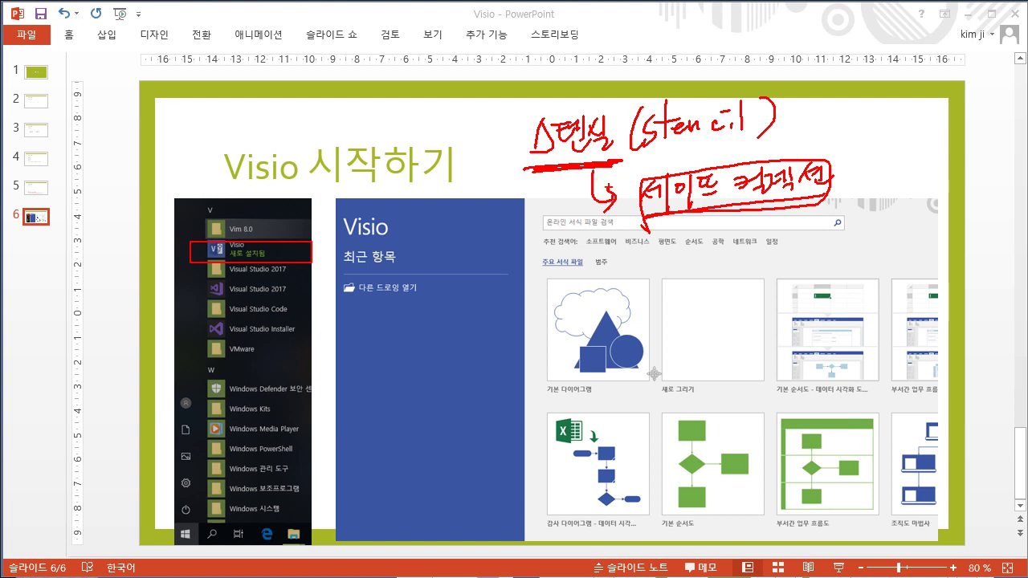
mouse_move(696, 222)
left_mouse_down()
mouse_move(825, 193)
mouse_move(773, 206)
left_mouse_up()
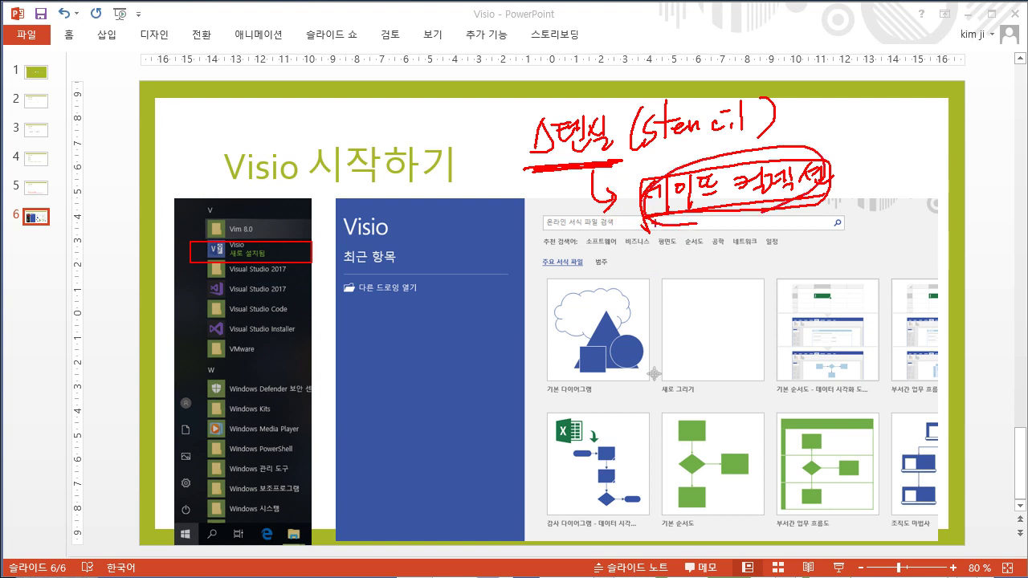
mouse_move(696, 225)
left_mouse_down()
mouse_move(665, 211)
mouse_move(801, 144)
left_mouse_up()
left_click_drag(604, 155, 623, 157)
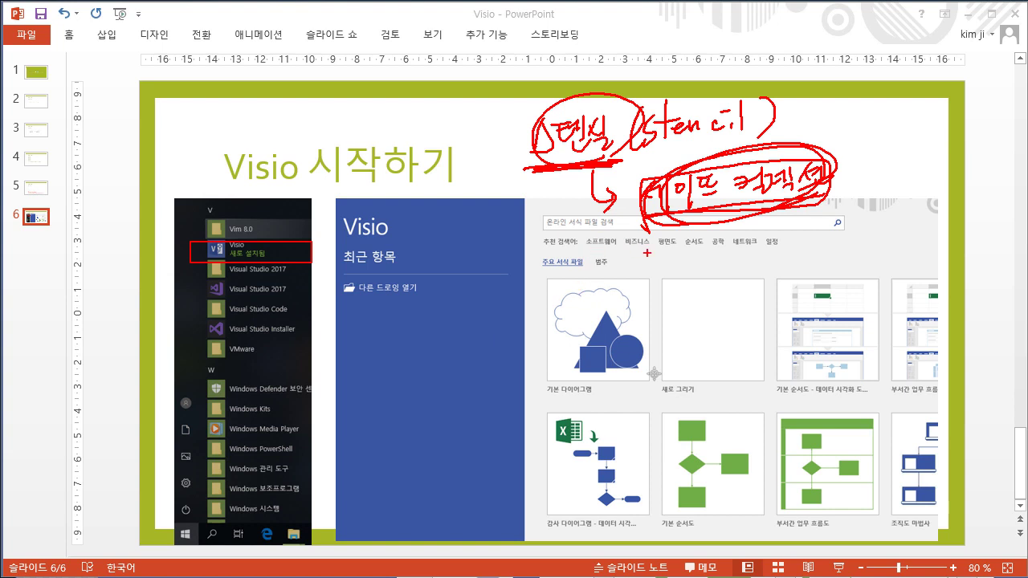
key("Escape")
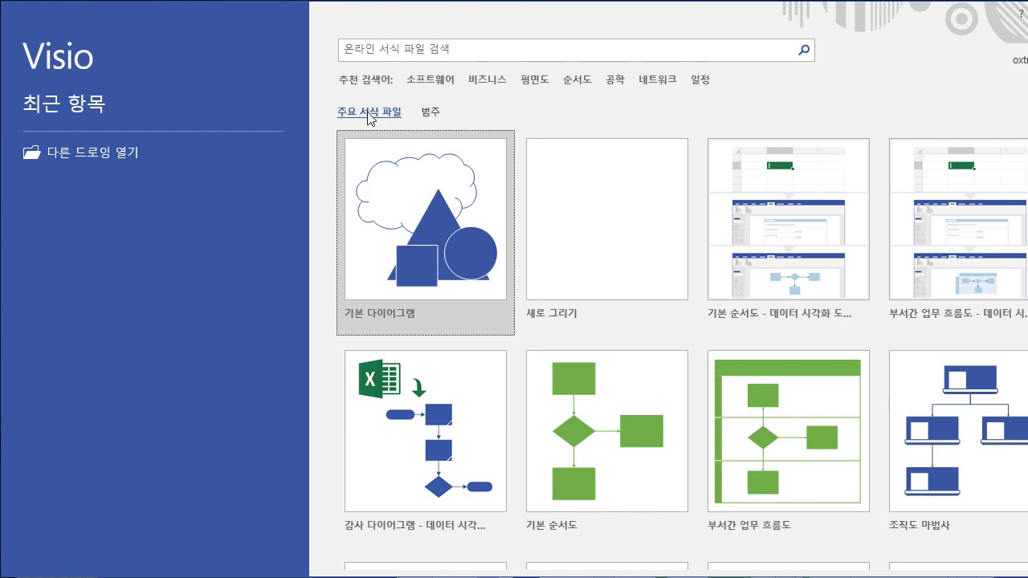
- In Visio, preview the featured templates in sequence from 새로 그리기 through 부서간 업무 흐름도, and close the preview
left_click(581, 240)
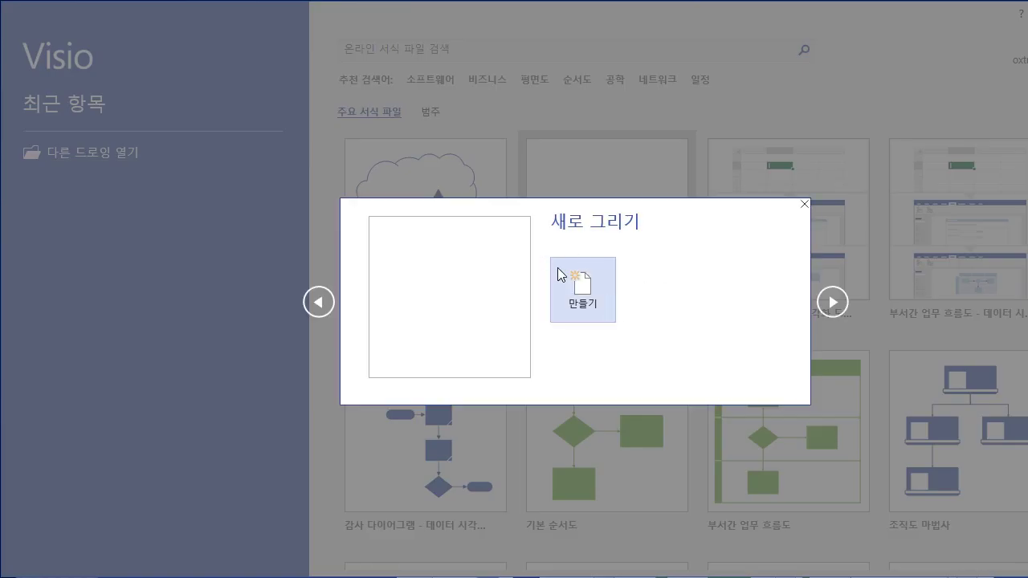
left_click(831, 302)
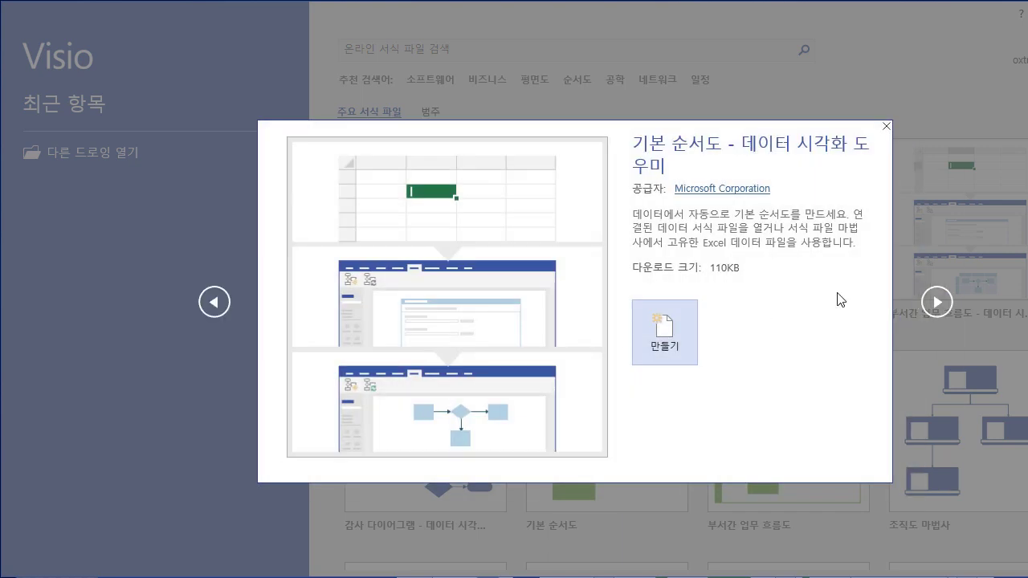
left_click(227, 306)
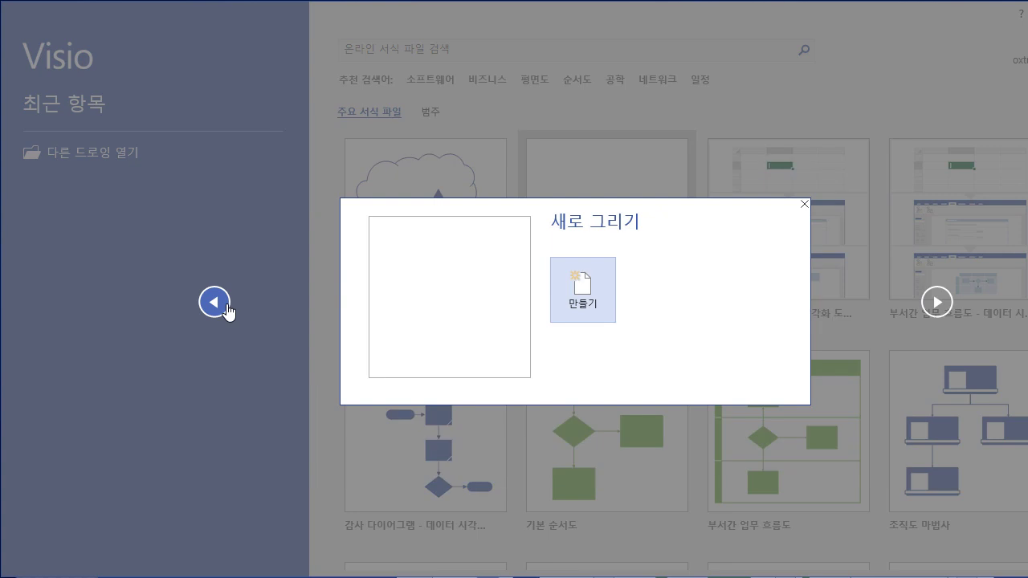
left_click(940, 306)
left_click(938, 303)
left_click(938, 303)
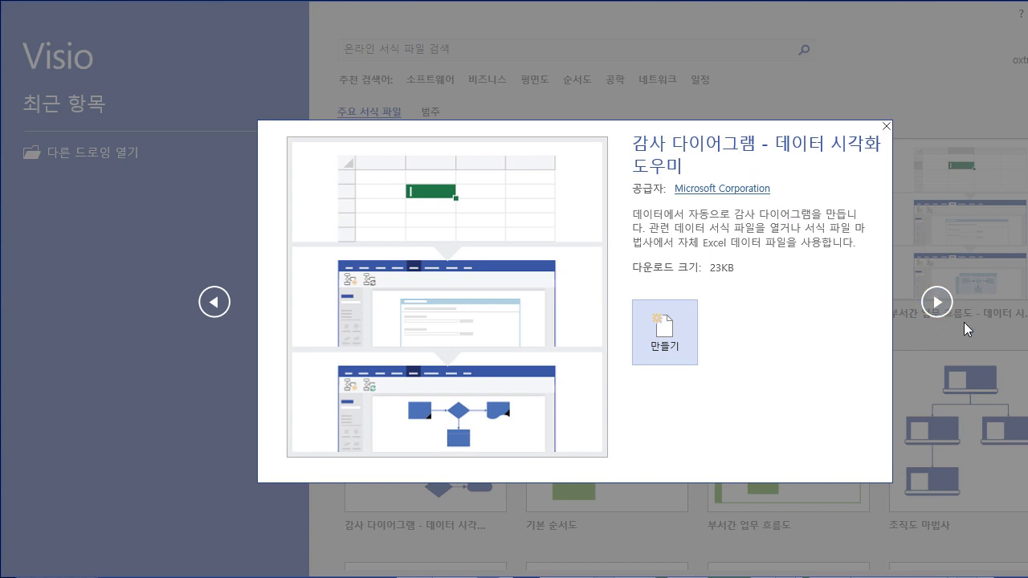
left_click(937, 303)
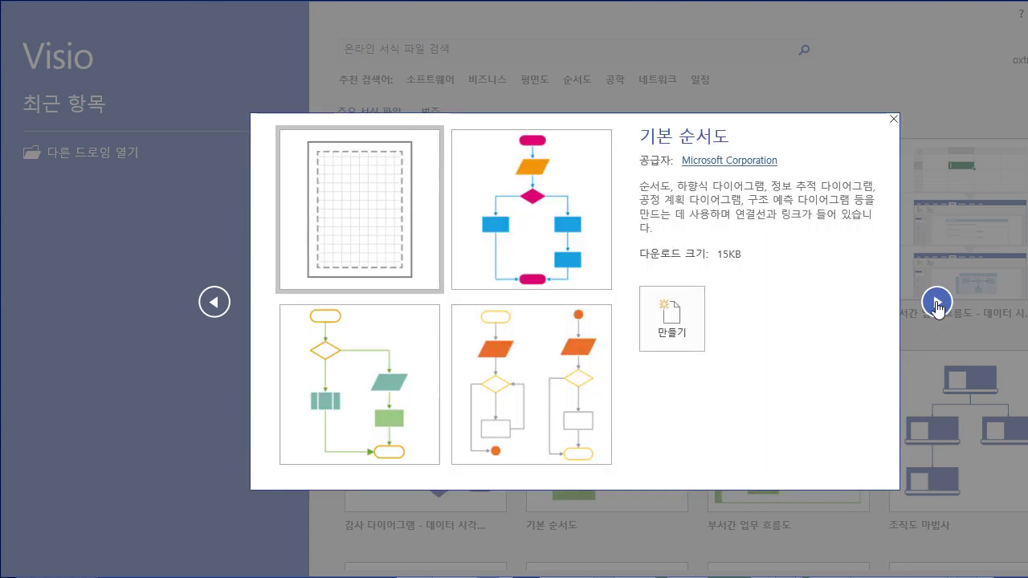
left_click(940, 302)
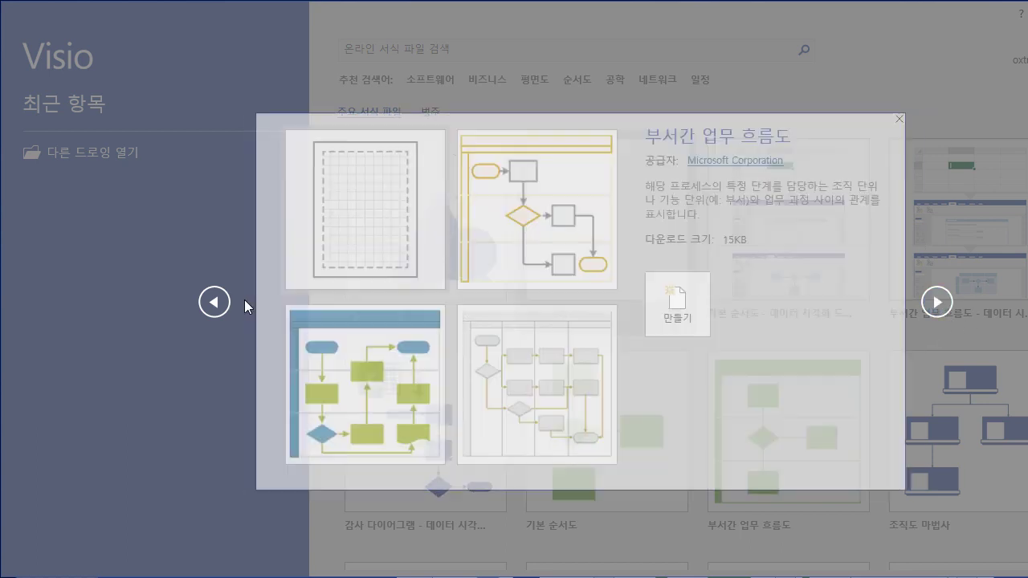
left_click(213, 300)
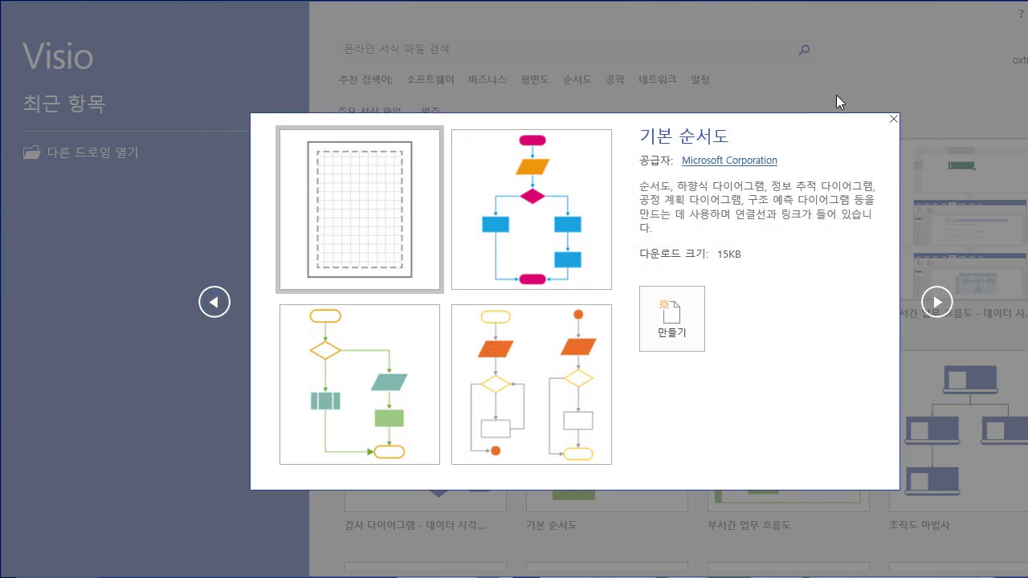
left_click(894, 119)
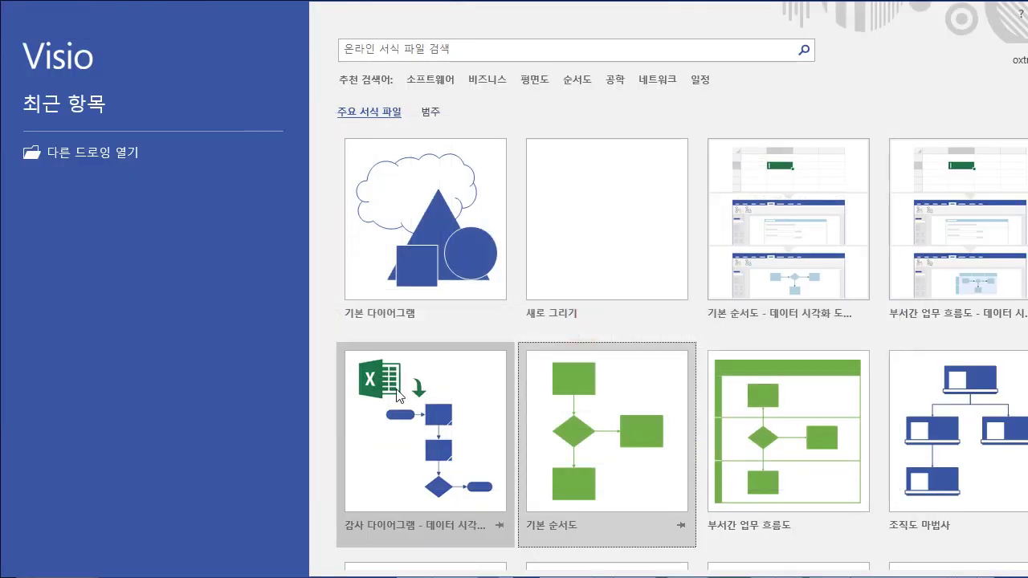
- Preview the 기본 다이어그램, 기본 순서도 and 부서간 업무 흐름도 templates without creating a drawing
left_click(363, 240)
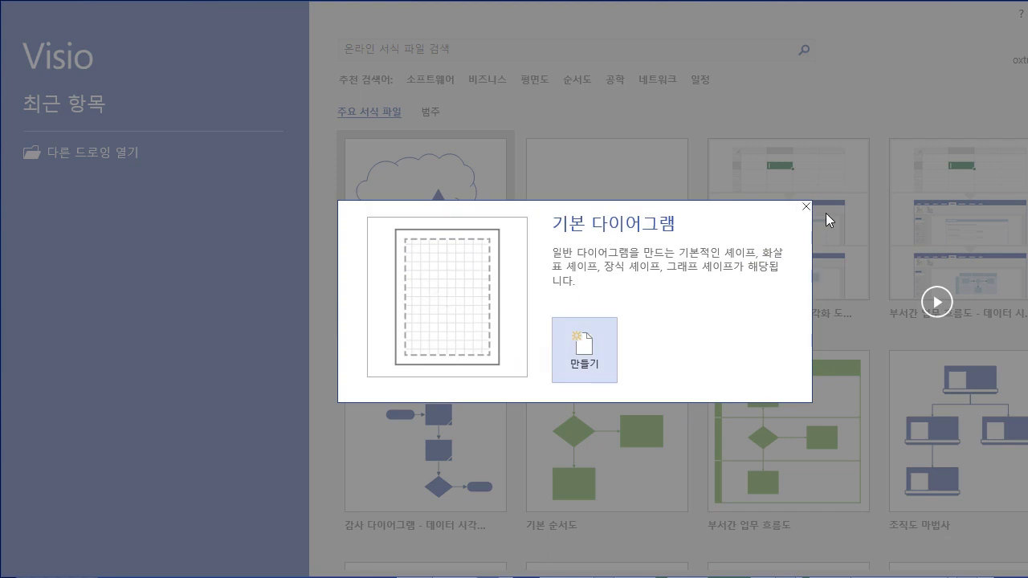
left_click(806, 208)
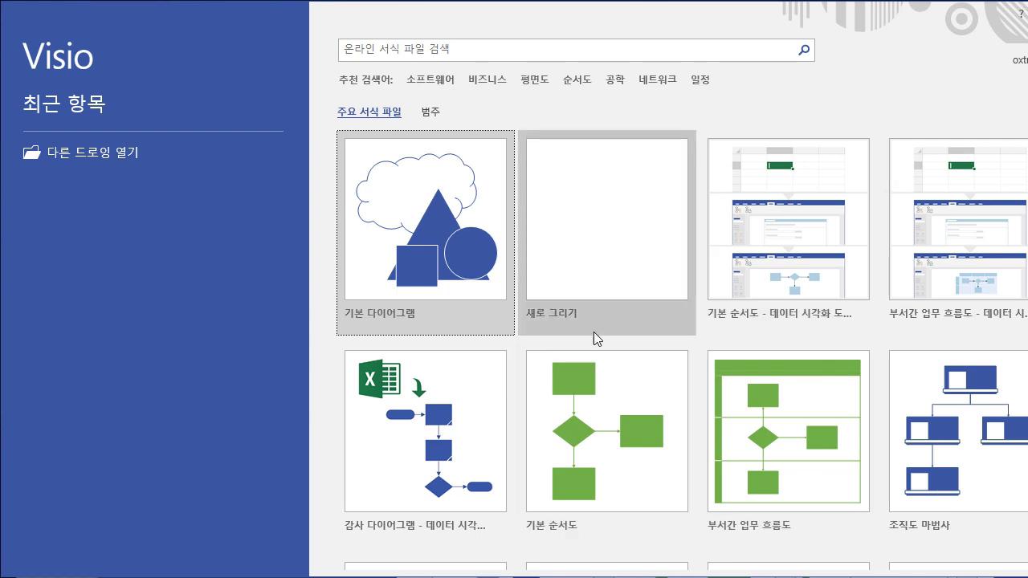
scroll(589, 508, "down", 1)
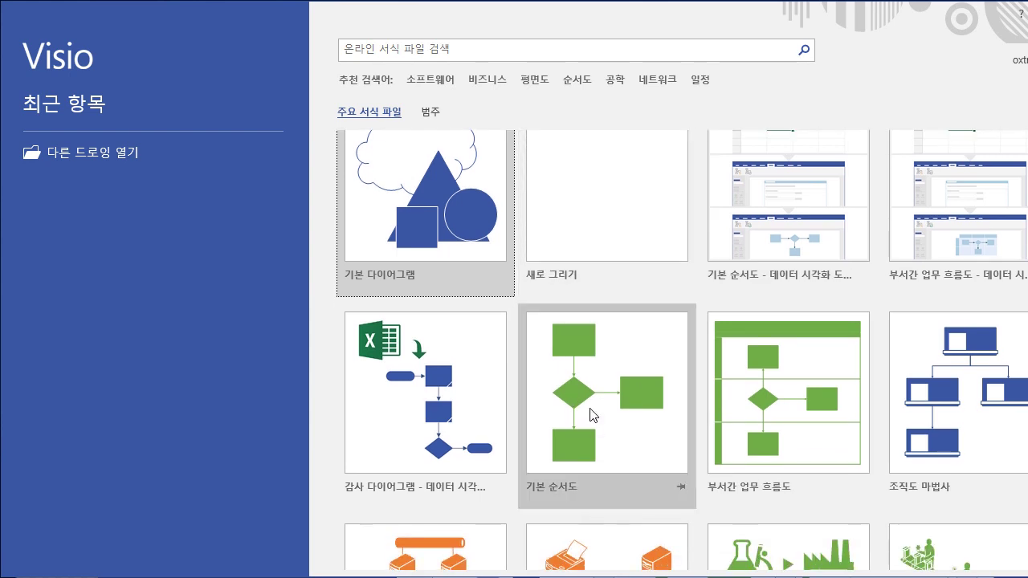
scroll(589, 415, "down", 2)
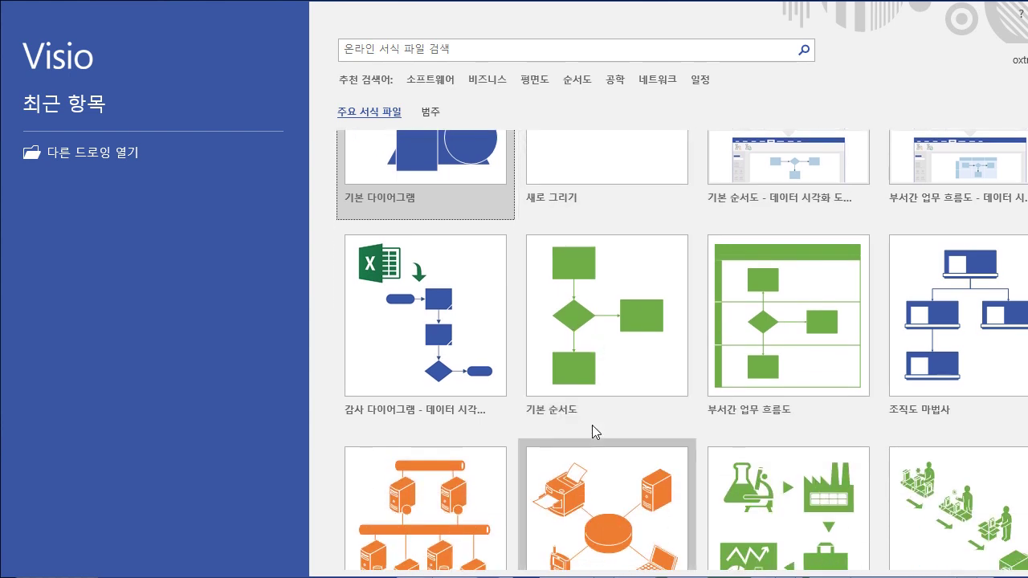
left_click(577, 326)
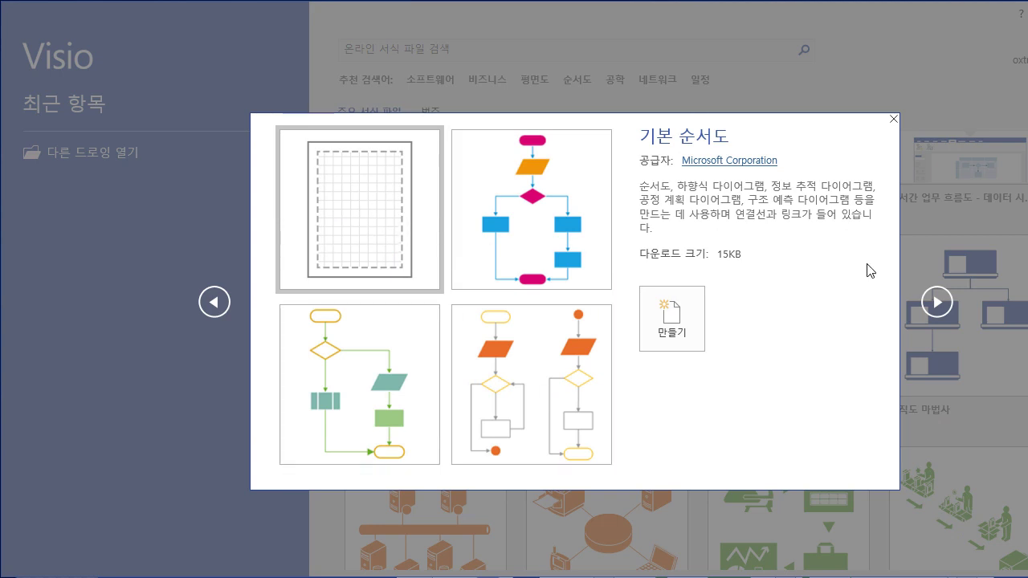
left_click(937, 302)
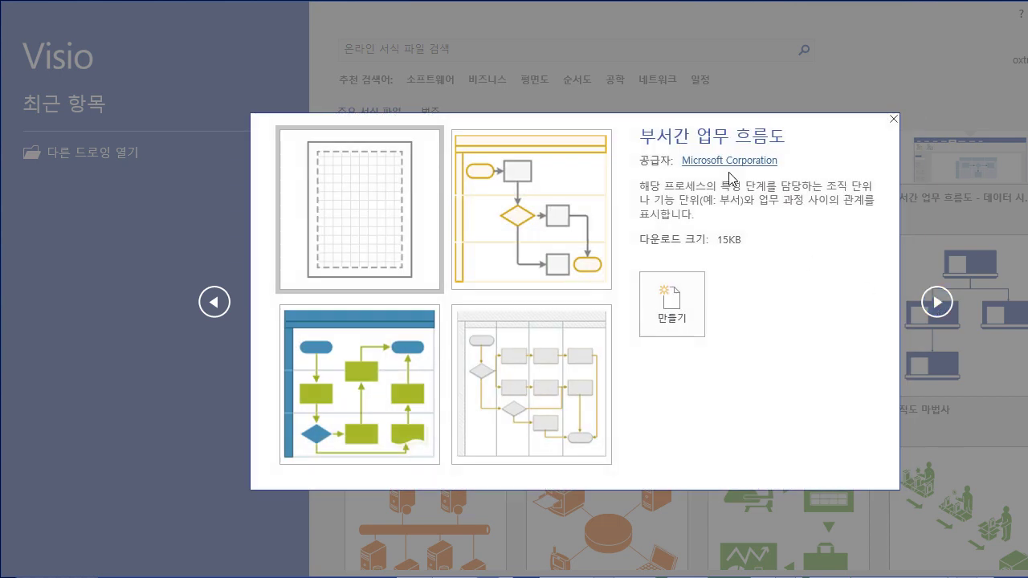
left_click(893, 119)
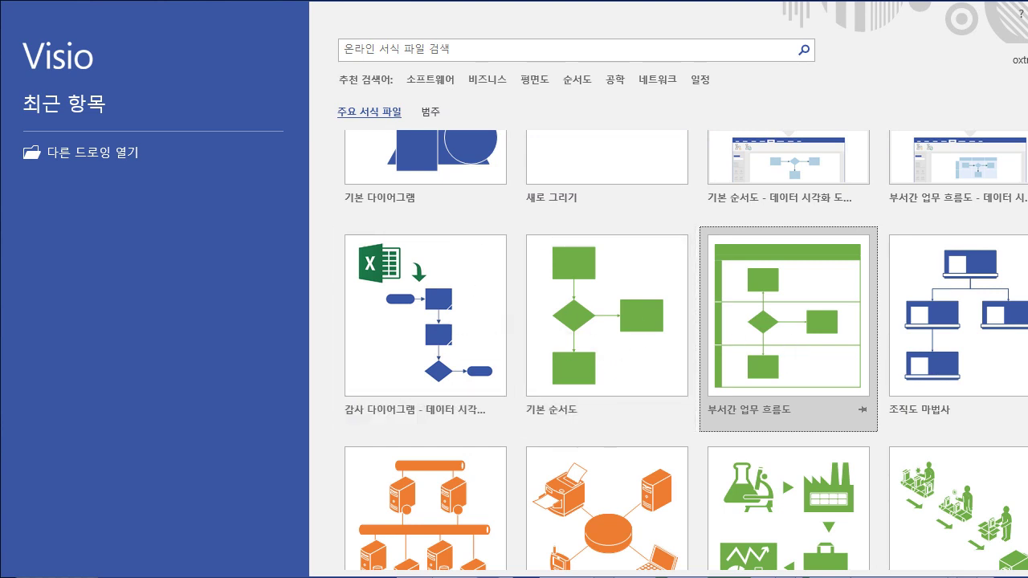
- Browse the rest of the featured templates down to 달력 and 도로 지도, and return to the list's beginning
scroll(787, 337, "down", 7)
scroll(686, 345, "down", 7)
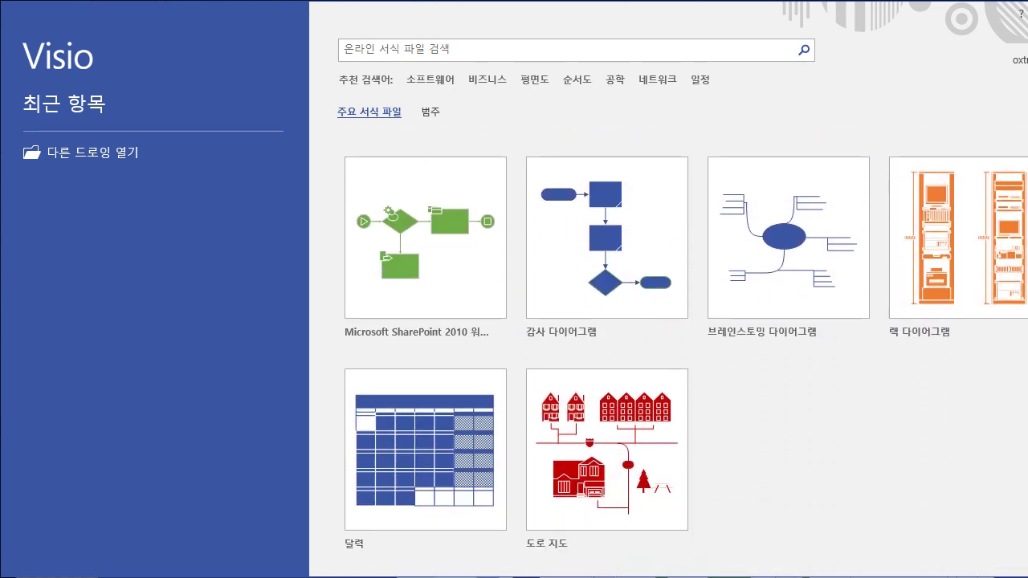
scroll(686, 346, "down", 1)
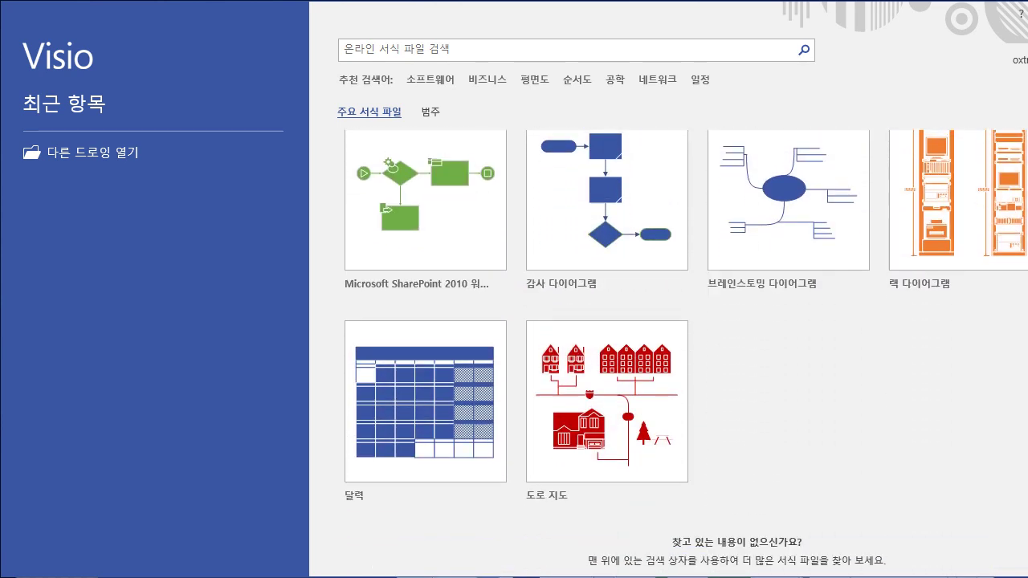
scroll(789, 282, "up", 14)
scroll(686, 351, "up", 2)
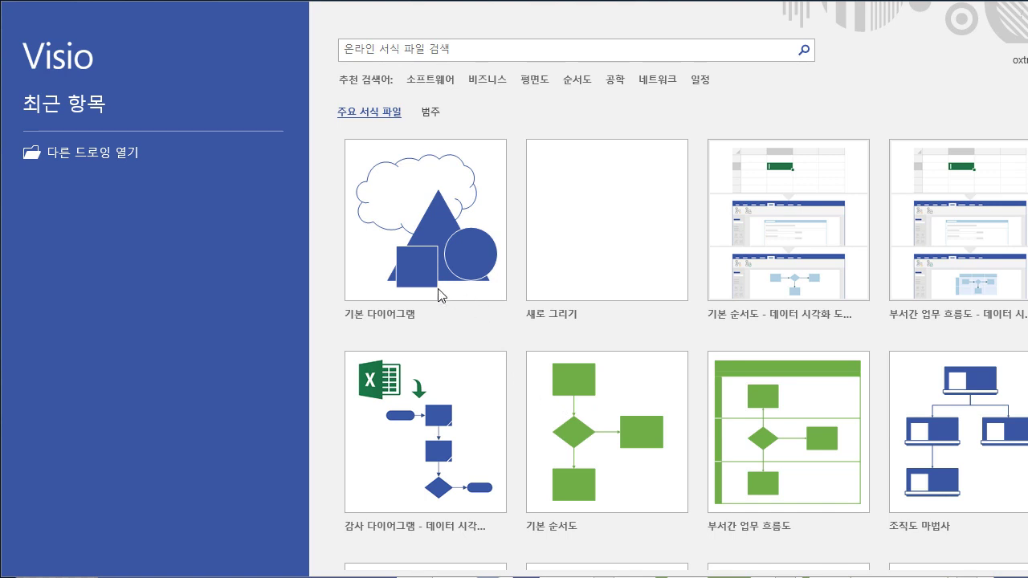
- Create a new drawing from the 기본 다이어그램 template
left_click(421, 223)
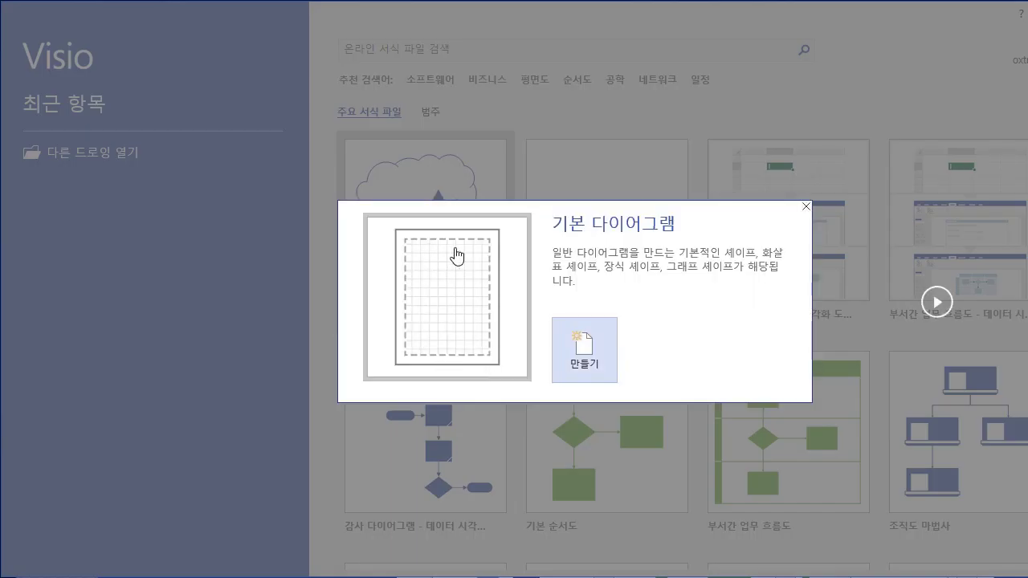
left_click(590, 351)
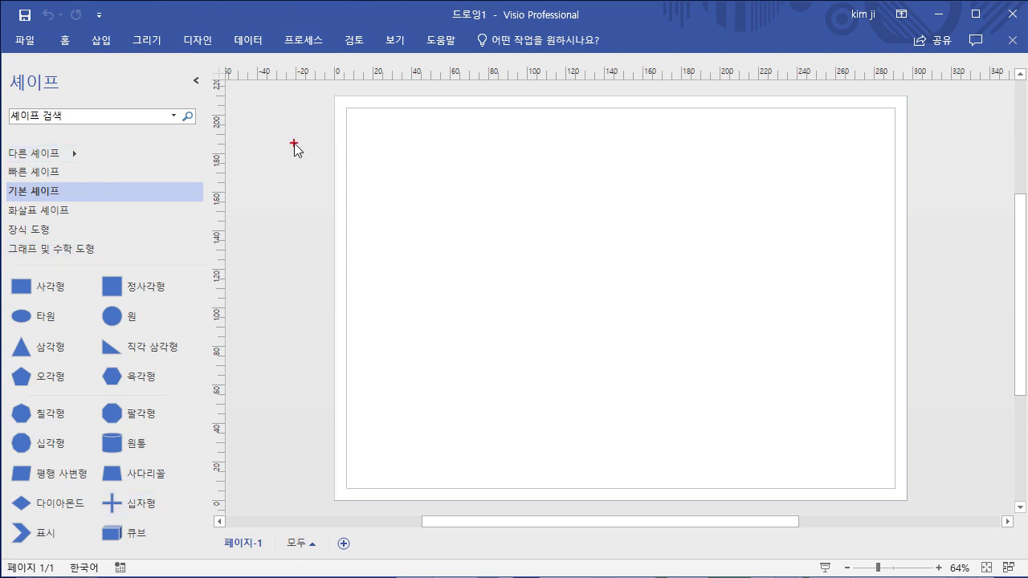
- Handwrite the versions 2007 and 2010 in red ink over the blank page and box them together
mouse_move(408, 170)
left_mouse_down()
mouse_move(405, 184)
mouse_move(423, 183)
left_mouse_up()
mouse_move(435, 166)
left_mouse_down()
mouse_move(430, 175)
mouse_move(463, 185)
left_mouse_up()
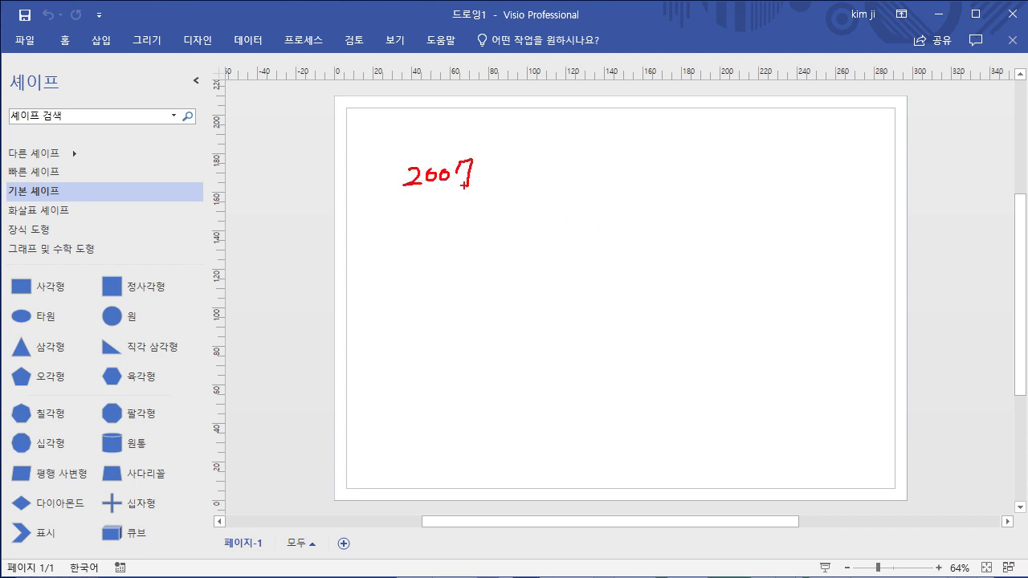
mouse_move(410, 228)
left_mouse_down()
mouse_move(432, 239)
mouse_move(437, 231)
left_mouse_up()
mouse_move(444, 217)
left_mouse_down()
mouse_move(445, 239)
mouse_move(463, 226)
left_mouse_up()
mouse_move(380, 165)
left_mouse_down()
mouse_move(380, 256)
mouse_move(507, 176)
mouse_move(385, 146)
left_mouse_up()
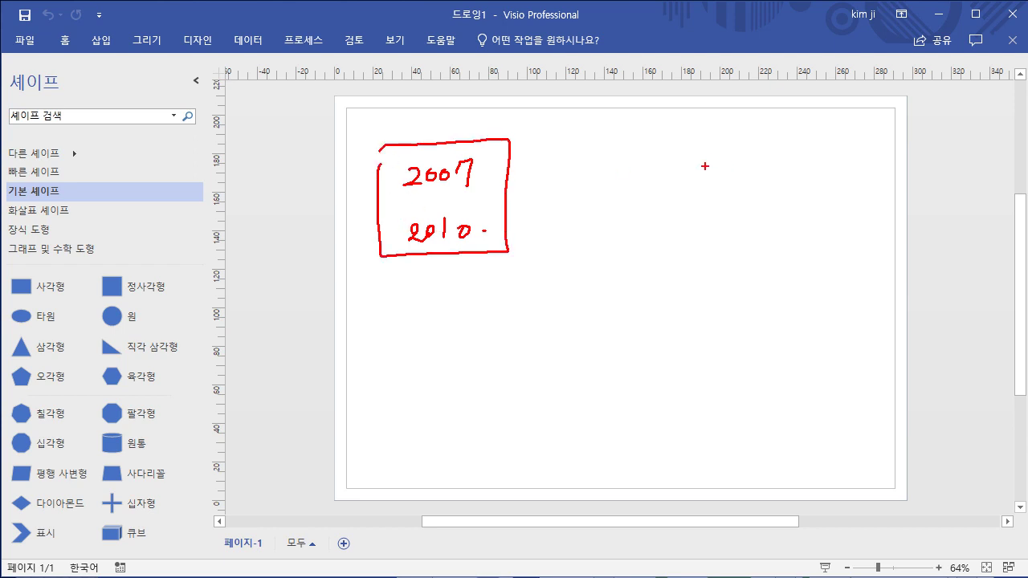
- Handwrite 2013 and 2016 beside the boxed 2007 and 2010 pair and enclose them in an outline
left_click_drag(607, 156, 630, 165)
mouse_move(638, 155)
left_mouse_down()
mouse_move(633, 162)
mouse_move(640, 157)
left_mouse_up()
mouse_move(648, 149)
left_mouse_down()
mouse_move(649, 168)
mouse_move(658, 163)
left_mouse_up()
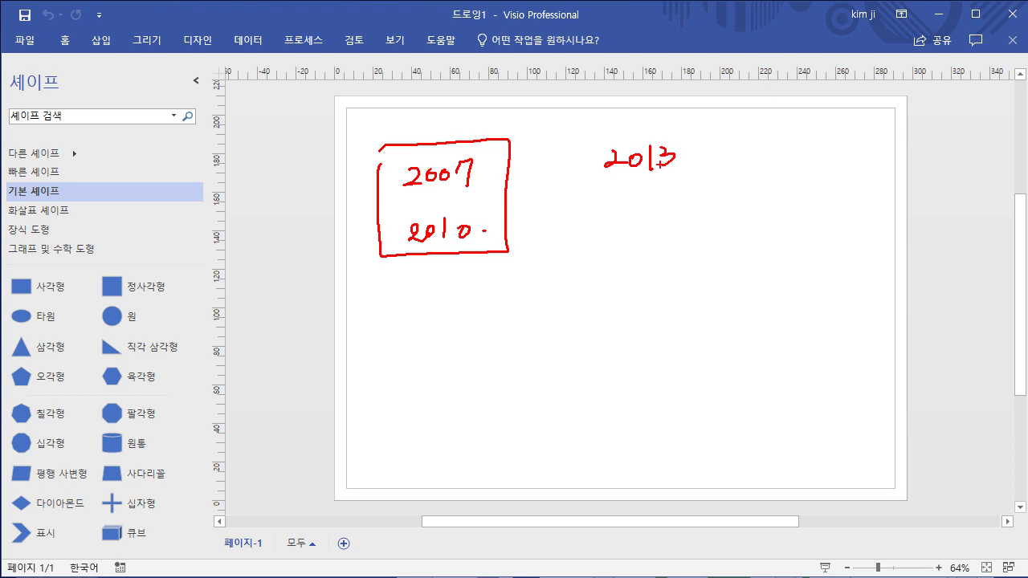
left_click_drag(613, 220, 636, 230)
mouse_move(641, 214)
left_mouse_down()
mouse_move(640, 230)
mouse_move(662, 230)
left_mouse_up()
left_click_drag(682, 199, 680, 221)
mouse_move(612, 129)
left_mouse_down()
mouse_move(689, 241)
mouse_move(558, 145)
left_mouse_up()
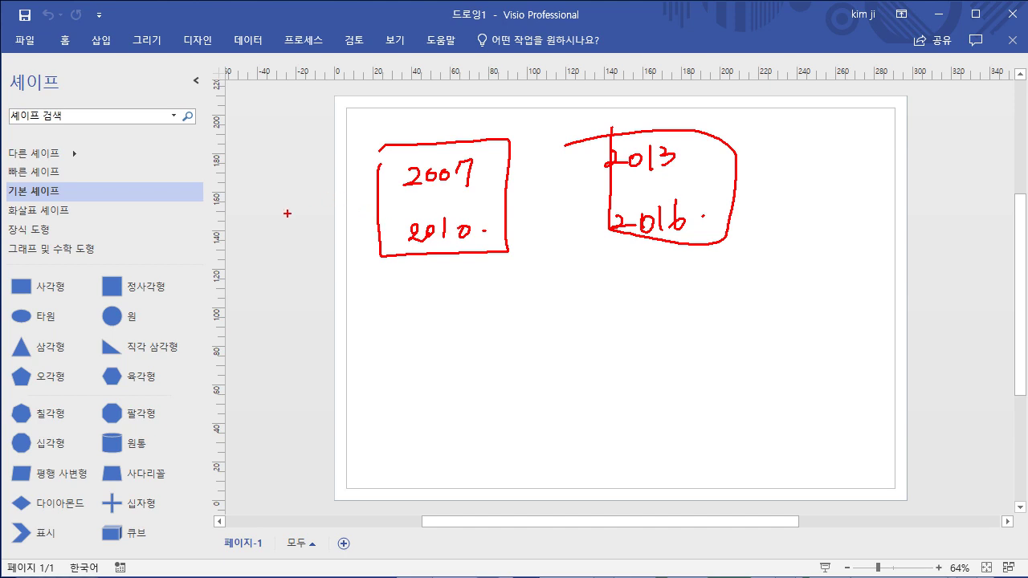
- Handwrite 2003 beside the page, box it, and draw an arrow down to a handwritten office note
left_click_drag(229, 181, 245, 193)
left_click_drag(259, 181, 272, 180)
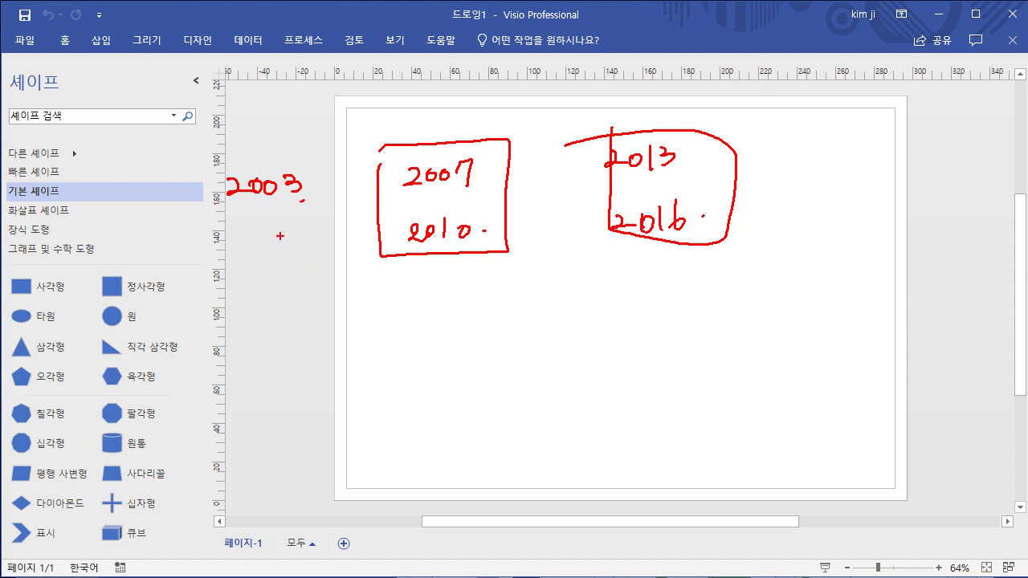
mouse_move(212, 169)
left_mouse_down()
mouse_move(217, 216)
mouse_move(319, 154)
mouse_move(223, 178)
left_mouse_up()
left_click_drag(268, 214, 278, 319)
left_click_drag(285, 231, 282, 321)
left_click_drag(302, 287, 284, 321)
mouse_move(233, 369)
left_mouse_down()
mouse_move(249, 402)
mouse_move(268, 368)
left_mouse_up()
left_click_drag(271, 342, 260, 398)
left_click_drag(310, 372, 326, 375)
mouse_move(265, 405)
left_mouse_down()
mouse_move(291, 413)
mouse_move(289, 427)
mouse_move(302, 432)
left_mouse_up()
left_click_drag(304, 412, 353, 415)
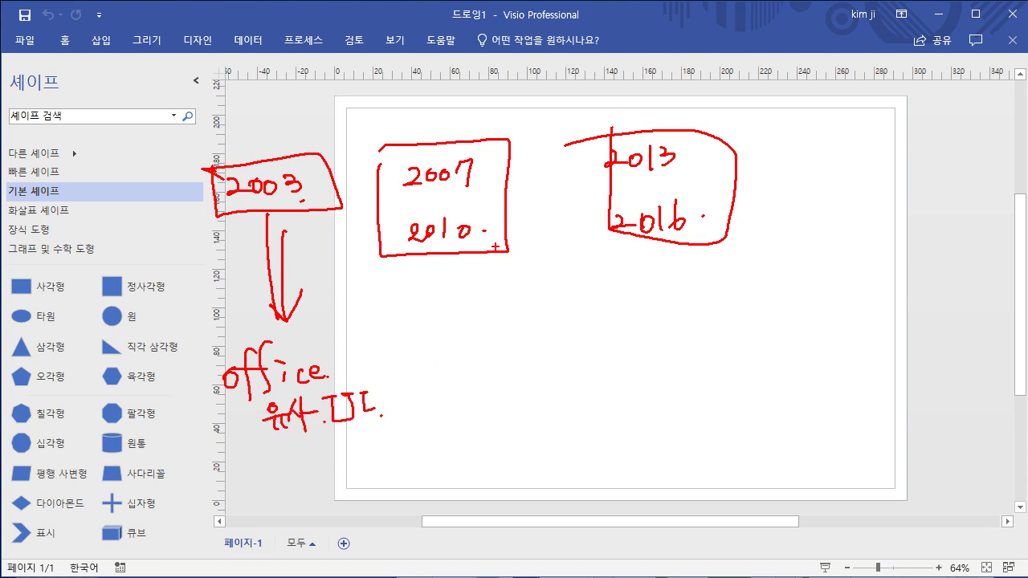
- Box the 2007 and 2010 pair again, point an arrow down from it, and handwrite office beneath with emphasis strokes
mouse_move(491, 246)
left_mouse_down()
mouse_move(400, 253)
mouse_move(356, 145)
mouse_move(512, 202)
mouse_move(514, 235)
left_mouse_up()
left_click_drag(474, 259, 501, 335)
mouse_move(480, 321)
left_mouse_down()
mouse_move(502, 338)
mouse_move(514, 312)
left_mouse_up()
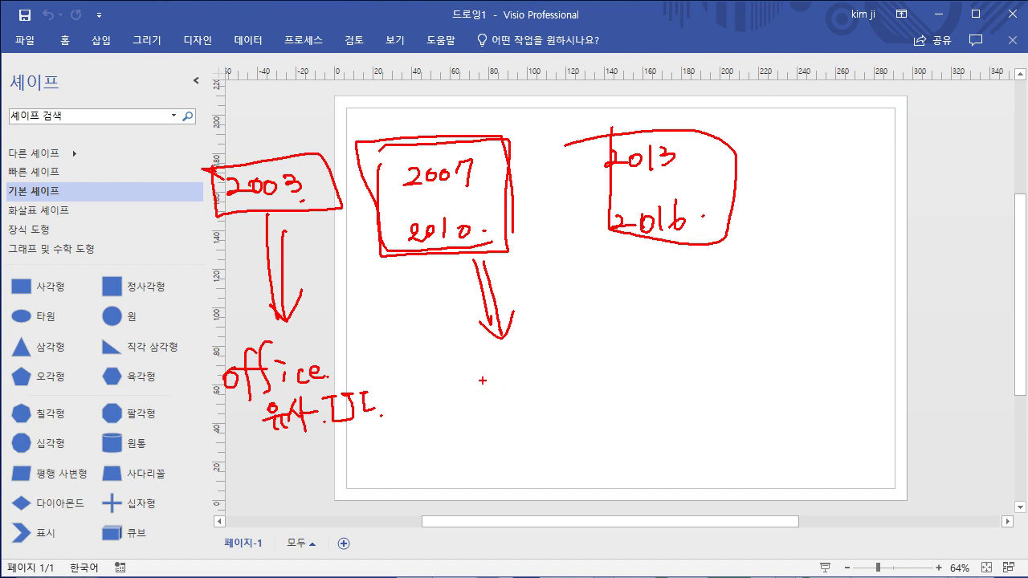
left_click_drag(474, 376, 482, 408)
mouse_move(462, 376)
left_mouse_down()
mouse_move(477, 375)
mouse_move(501, 398)
mouse_move(529, 382)
left_mouse_up()
left_click_drag(533, 376, 549, 374)
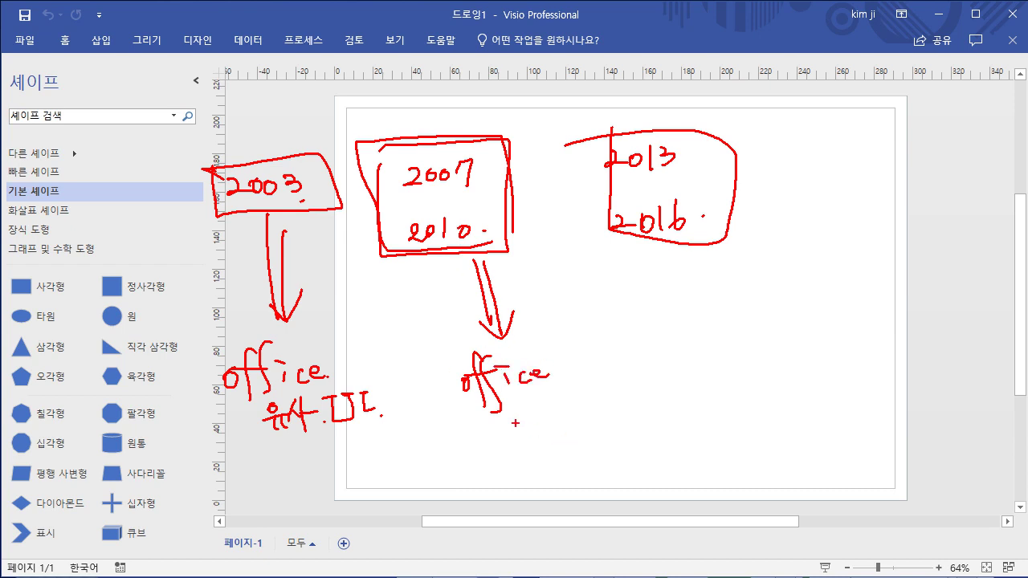
mouse_move(554, 350)
left_mouse_down()
mouse_move(575, 348)
mouse_move(590, 376)
left_mouse_up()
left_click_drag(463, 402, 598, 391)
left_click_drag(548, 340, 563, 337)
- Add ink notes below and beside the 2013 and 2016 group, and clear all the ink
mouse_move(648, 323)
left_mouse_down()
mouse_move(792, 306)
mouse_move(794, 326)
mouse_move(776, 337)
left_mouse_up()
left_click_drag(793, 141, 810, 155)
left_click_drag(838, 142, 840, 153)
left_click_drag(861, 138, 866, 156)
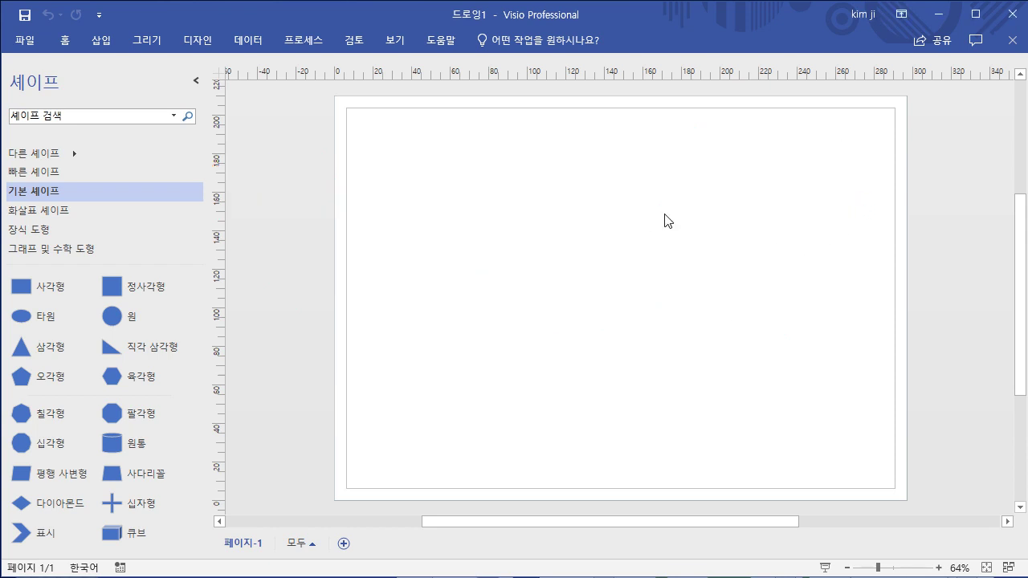
- Handwrite Online Plan 2 in red ink across the upper part of the blank page, undoing a faulty stroke
left_click_drag(470, 142, 474, 161)
left_click_drag(493, 124, 498, 166)
key("ctrl+z")
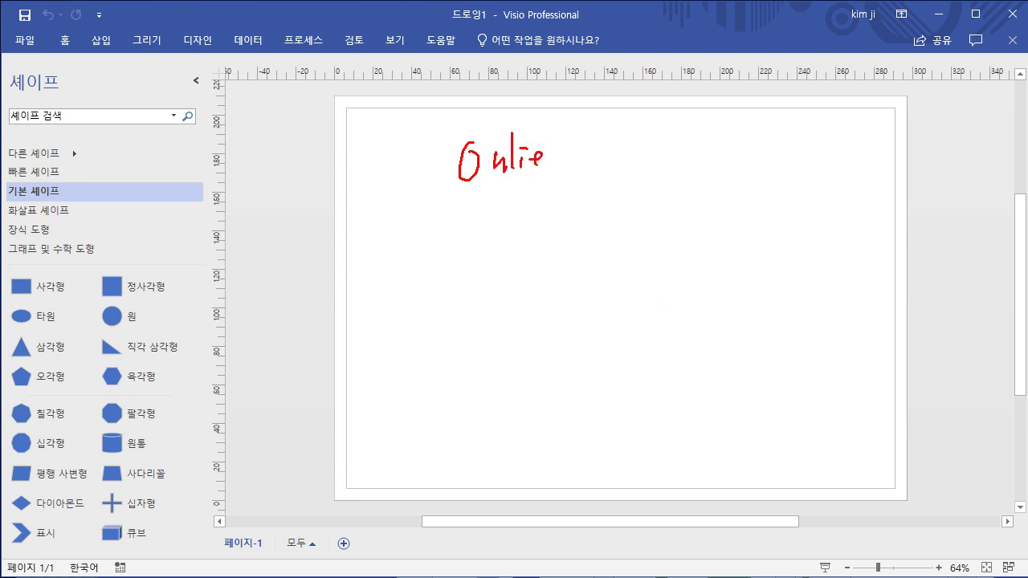
left_click_drag(543, 161, 574, 164)
mouse_move(611, 134)
left_mouse_down()
mouse_move(610, 173)
mouse_move(612, 151)
left_mouse_up()
mouse_move(631, 130)
left_mouse_down()
mouse_move(631, 169)
mouse_move(718, 149)
left_mouse_up()
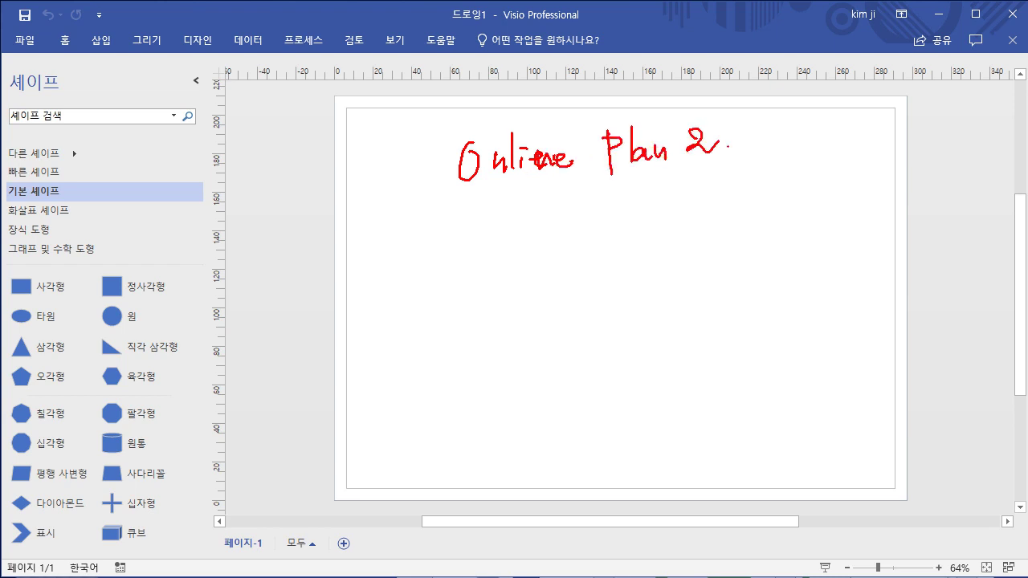
- Box Online Plan 2, draw a line through the note beneath it, and add an arrow from the box's edge
mouse_move(448, 190)
left_mouse_down()
mouse_move(732, 183)
mouse_move(435, 120)
mouse_move(452, 183)
left_mouse_up()
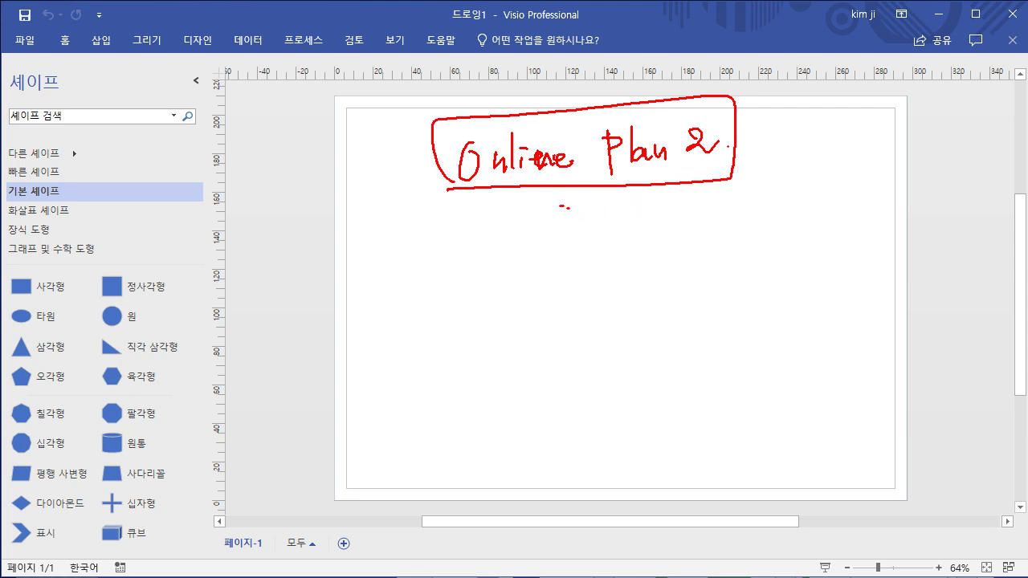
mouse_move(499, 225)
left_mouse_down()
mouse_move(518, 241)
mouse_move(655, 212)
left_mouse_up()
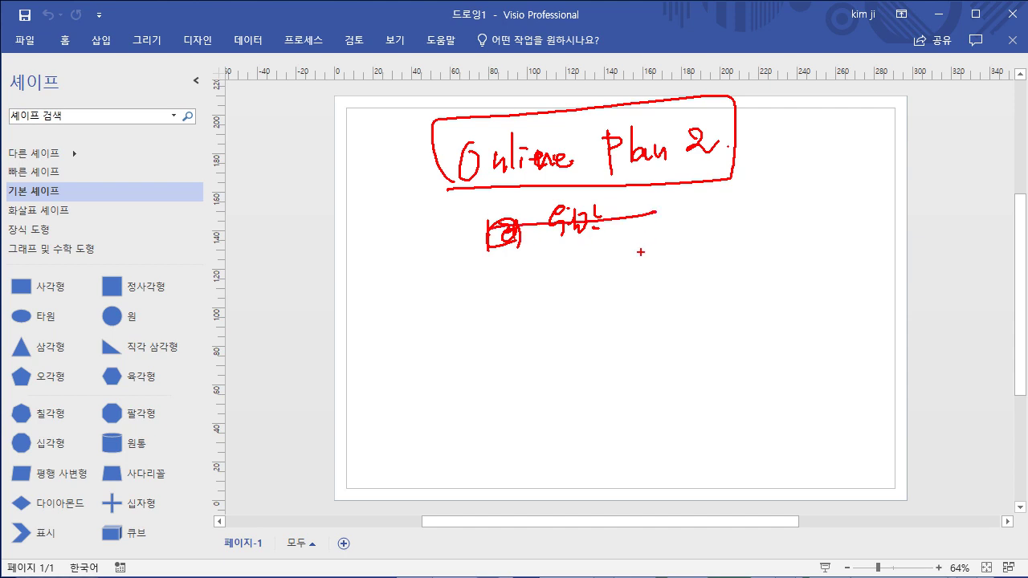
left_click_drag(737, 124, 784, 150)
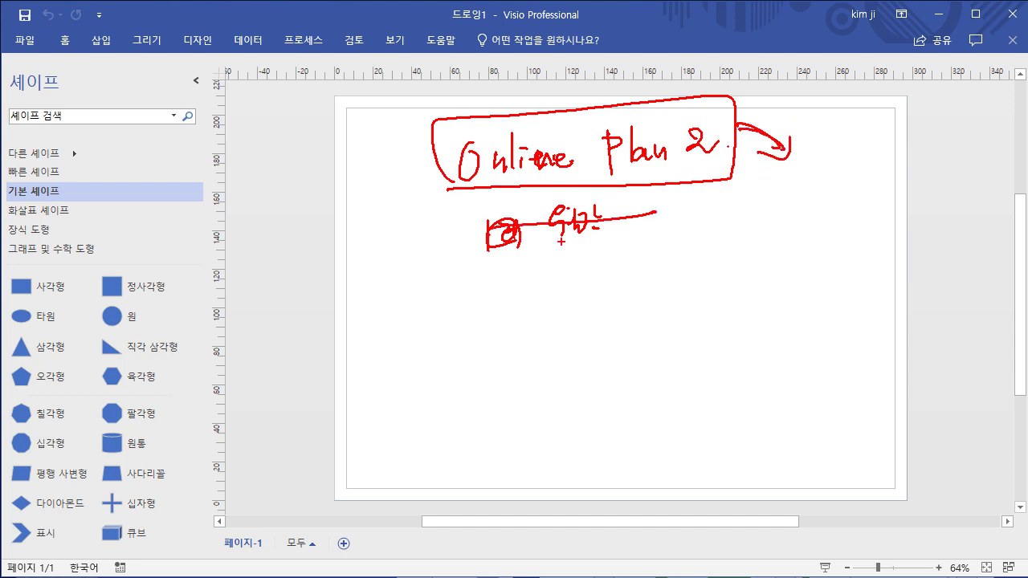
- Handwrite 데스크탑 설치 below the Online Plan 2 notes, underline and circle it, and clear the ink
left_click_drag(512, 313, 522, 330)
left_click_drag(530, 307, 535, 329)
left_click_drag(543, 313, 551, 322)
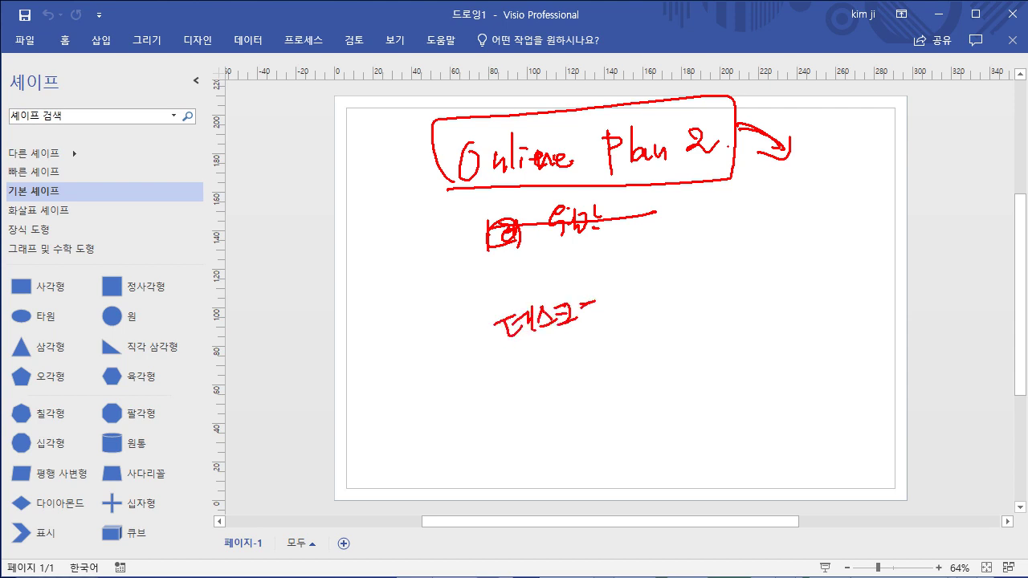
left_click_drag(600, 306, 615, 323)
left_click_drag(493, 351, 641, 324)
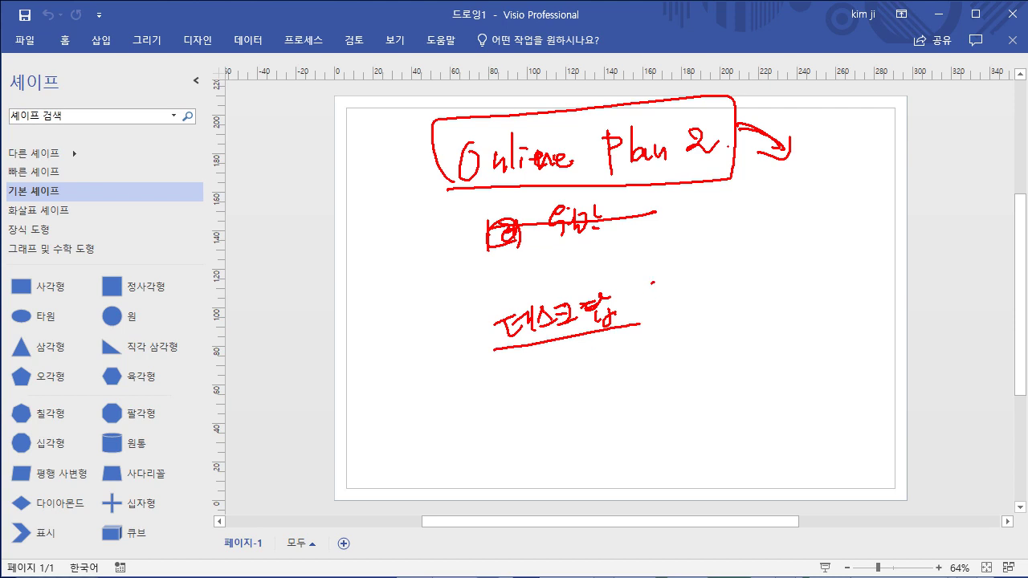
mouse_move(673, 278)
left_mouse_down()
mouse_move(683, 307)
mouse_move(699, 315)
mouse_move(670, 347)
left_mouse_up()
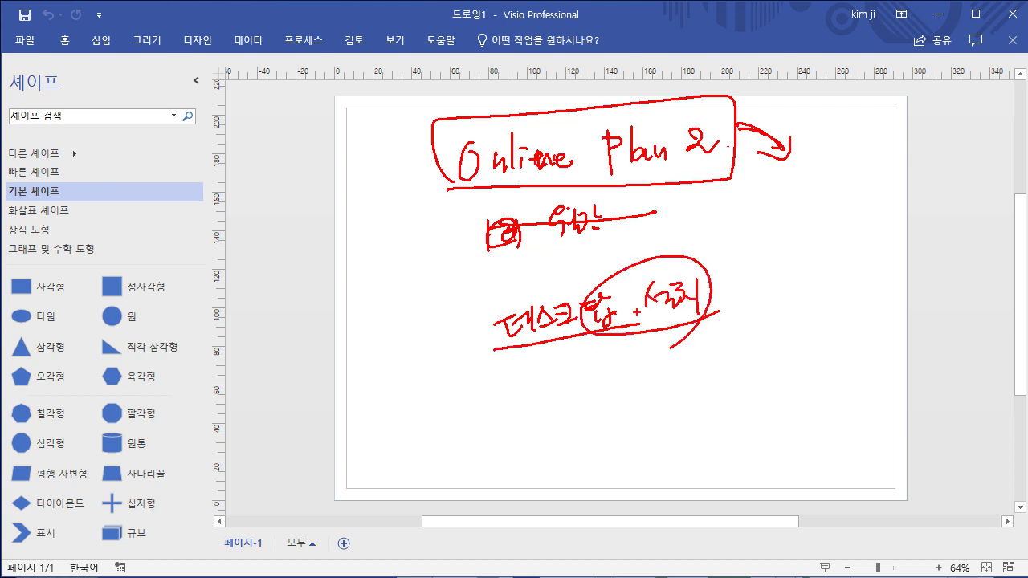
key("Escape")
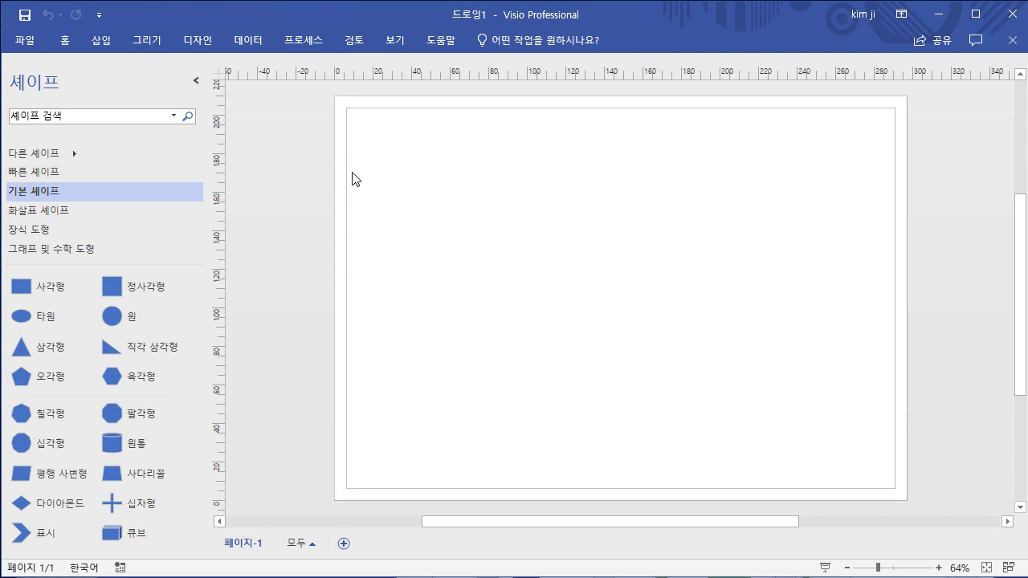
- Show and hide the 데이터 commands temporarily, and pin the ribbon open on them
left_click(249, 43)
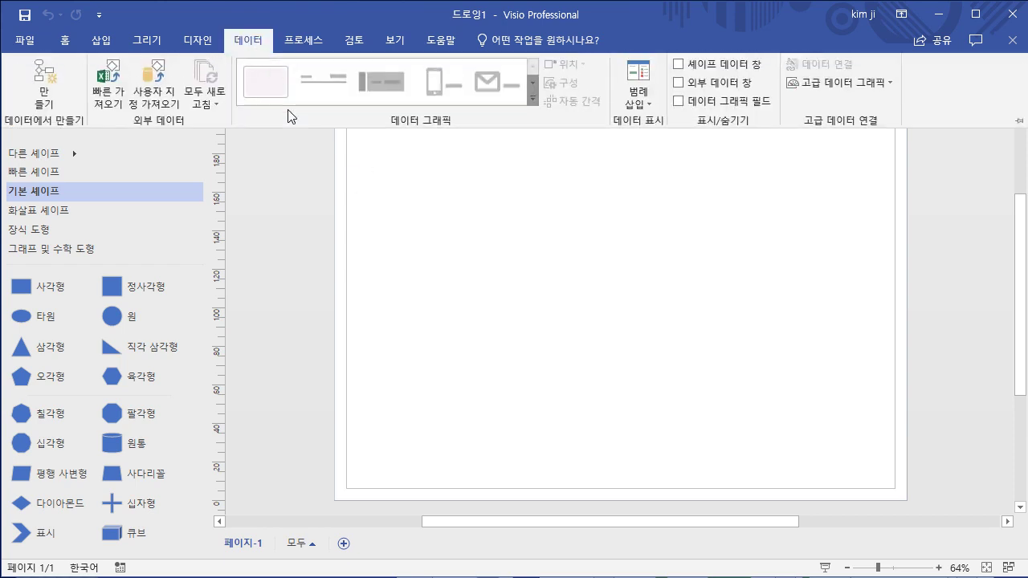
left_click(248, 41)
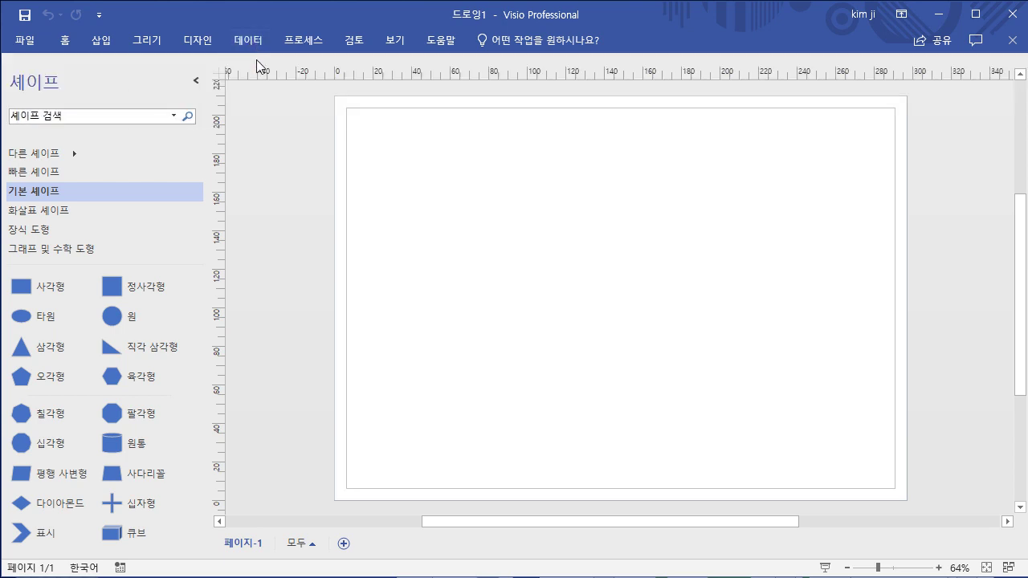
left_click(258, 45)
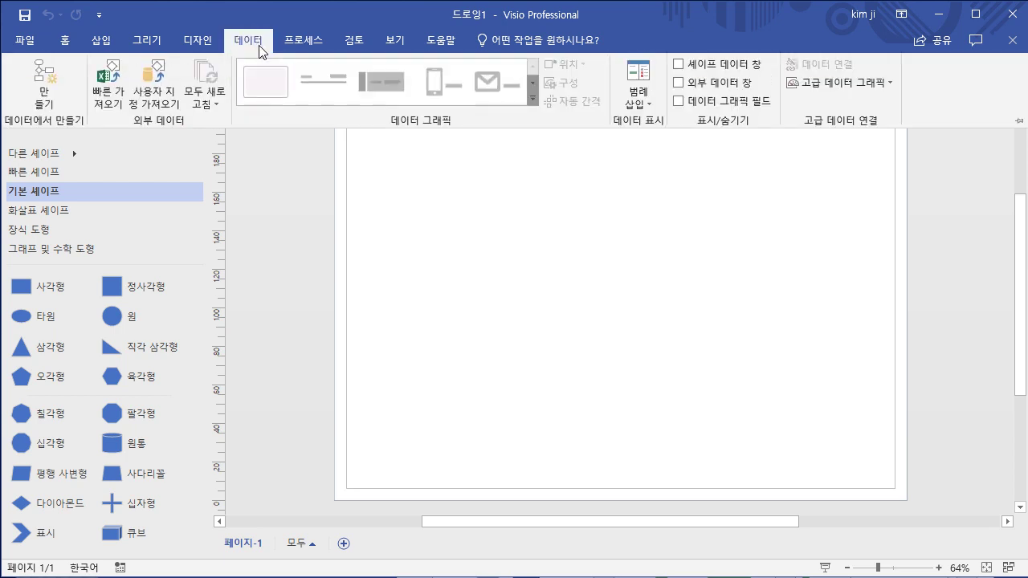
left_click(259, 48)
double_click(255, 45)
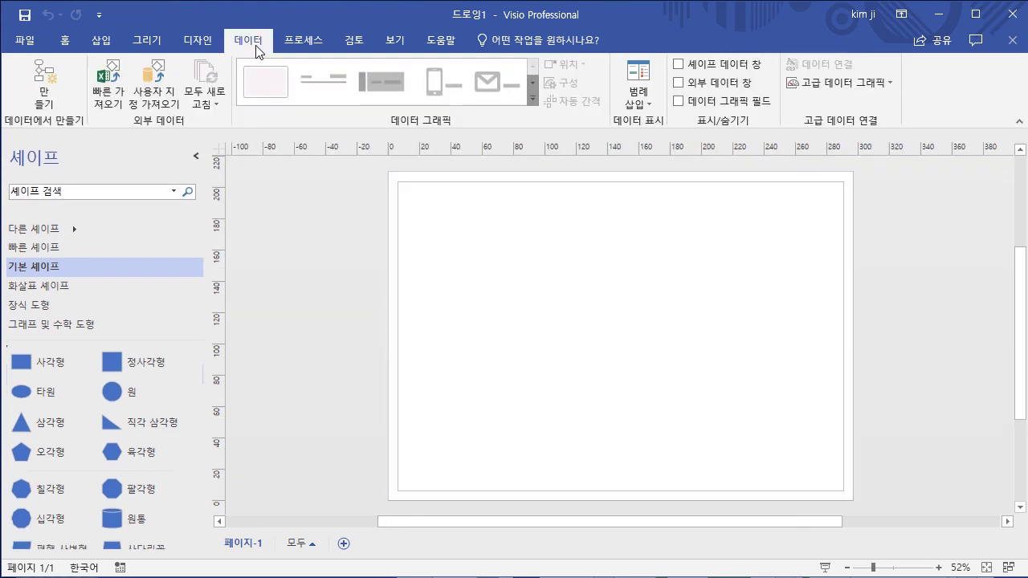
- View the 프로세스 commands and collapse the ribbon to its tab names
left_click(318, 42)
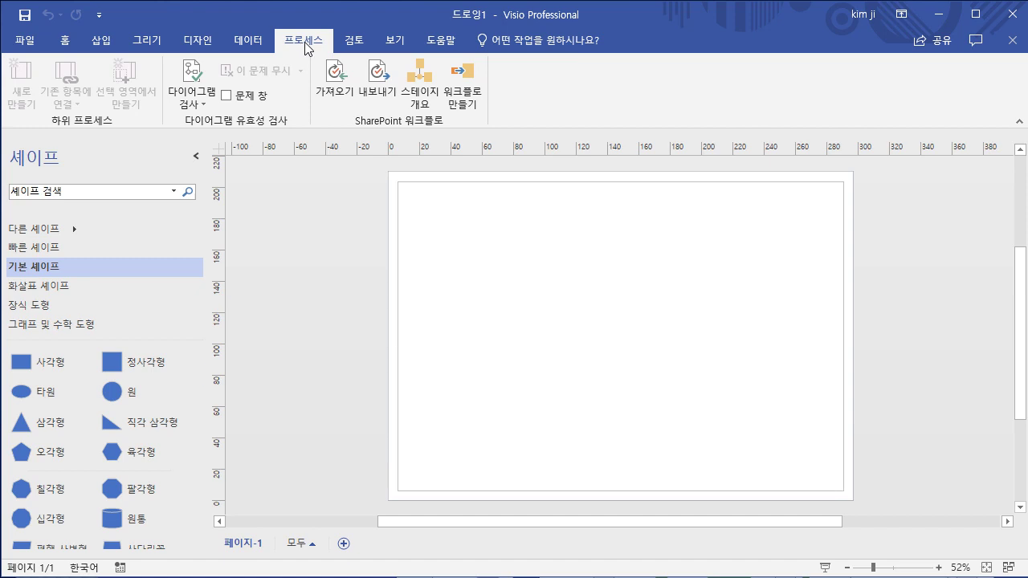
double_click(306, 44)
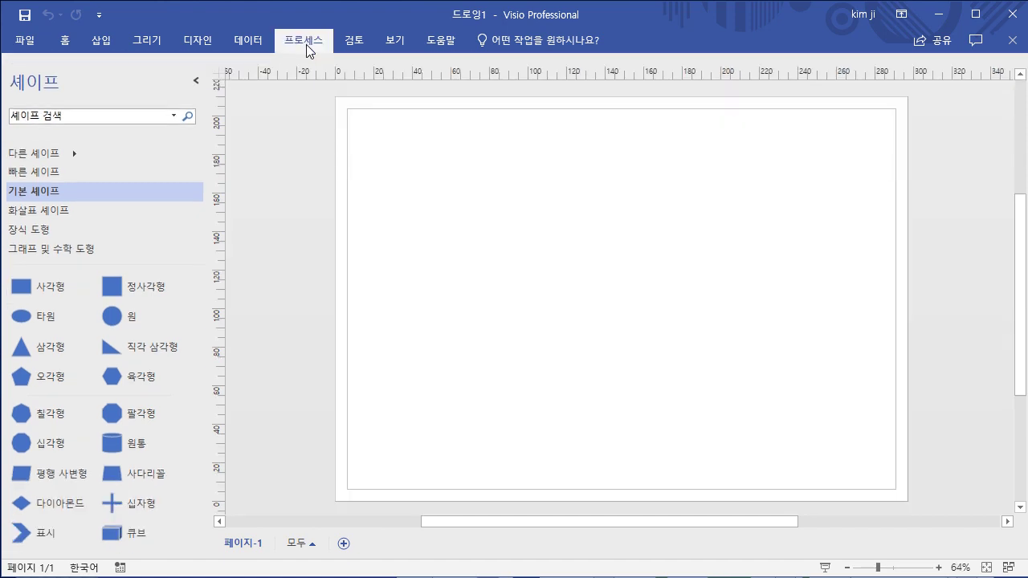
left_click(306, 45)
- Demonstrate temporary display, pinning and collapsing of the ribbon with the 삽입 and 그리기 commands, leaving it collapsed
left_click(101, 48)
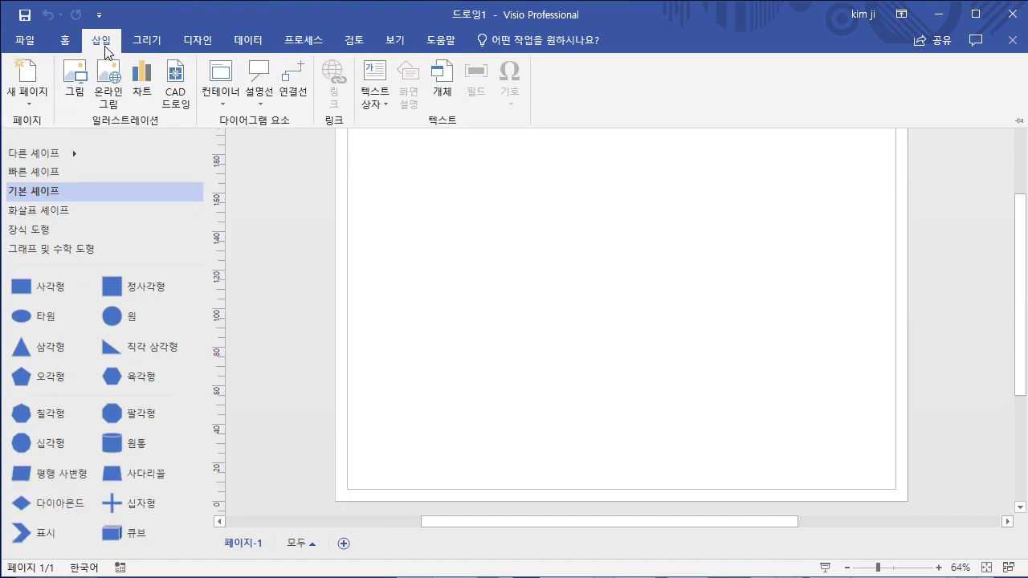
double_click(105, 48)
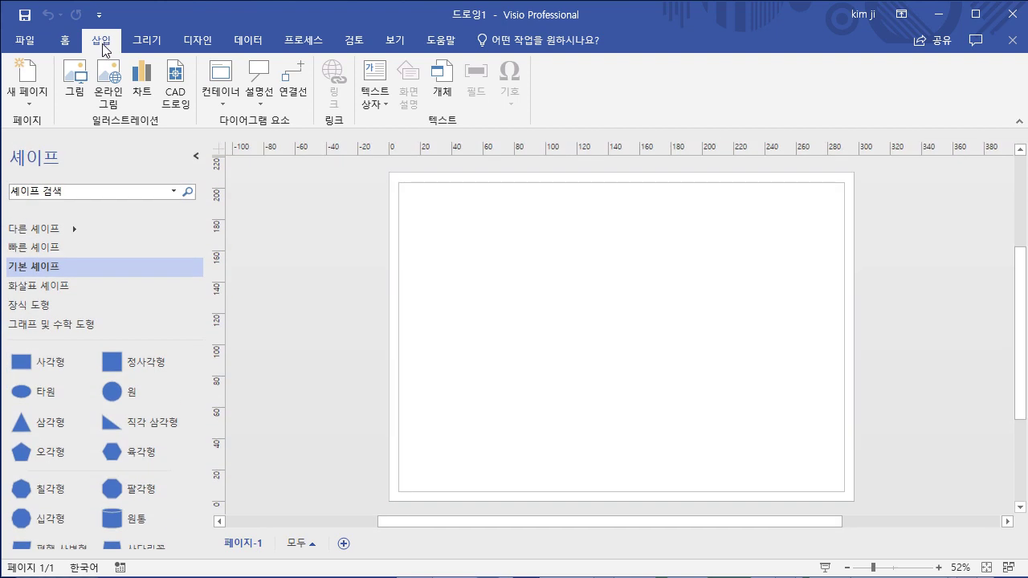
double_click(105, 45)
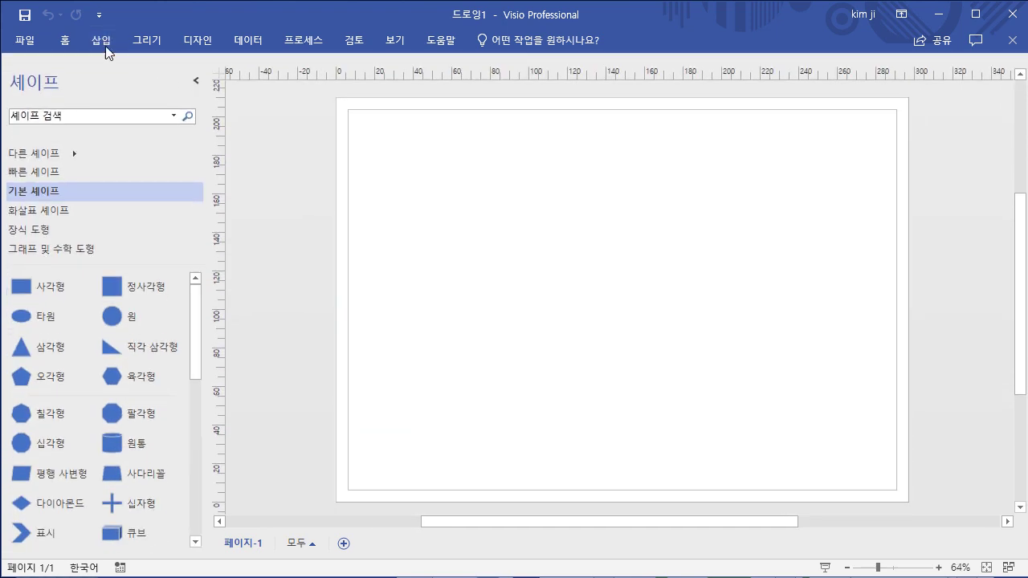
left_click(110, 42)
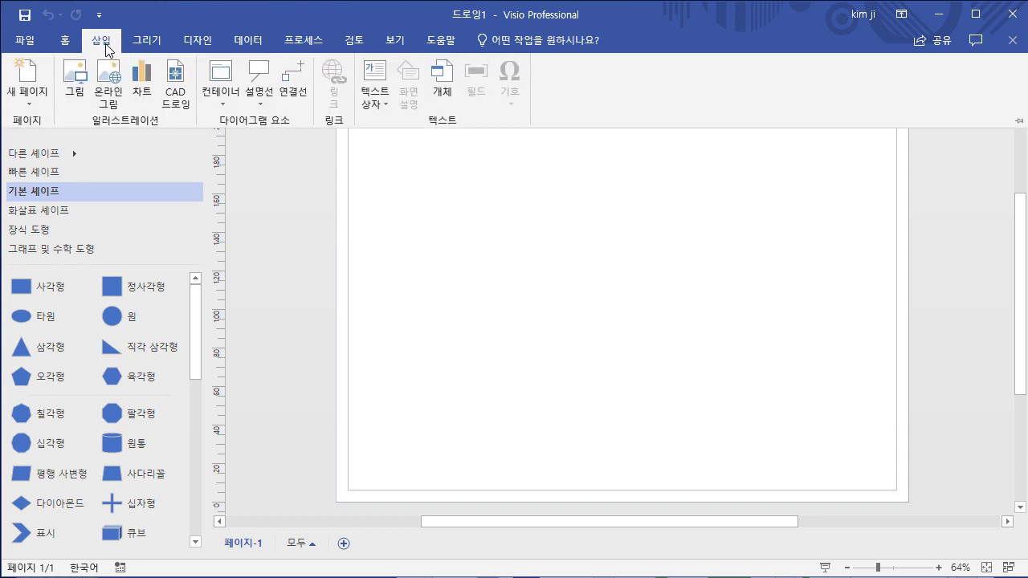
left_click(110, 47)
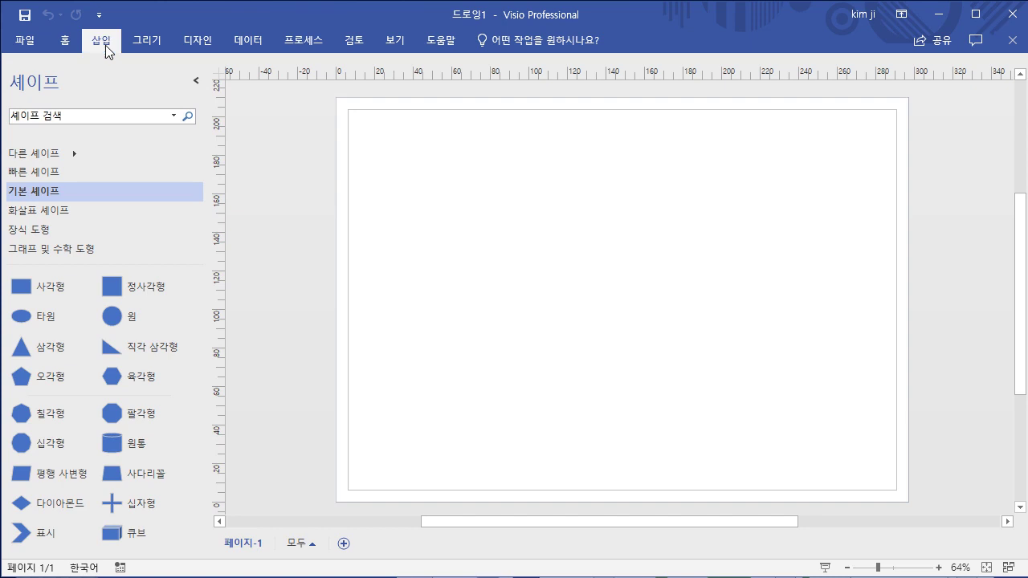
left_click(106, 45)
left_click(106, 46)
left_click(147, 45)
left_click(148, 42)
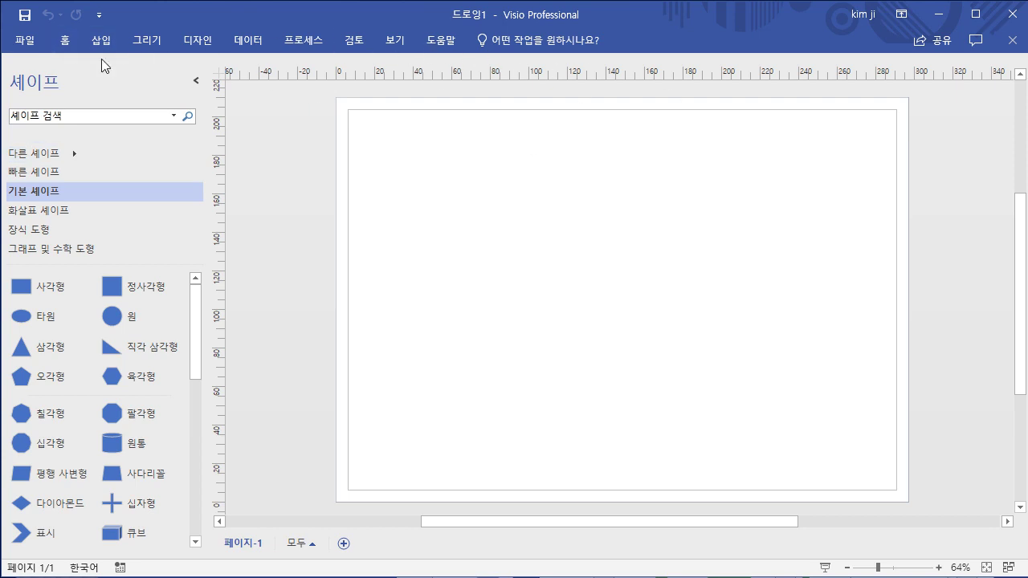
- View the 파일 commands with the 열기 page of recent items, and return to the drawing
left_click(22, 46)
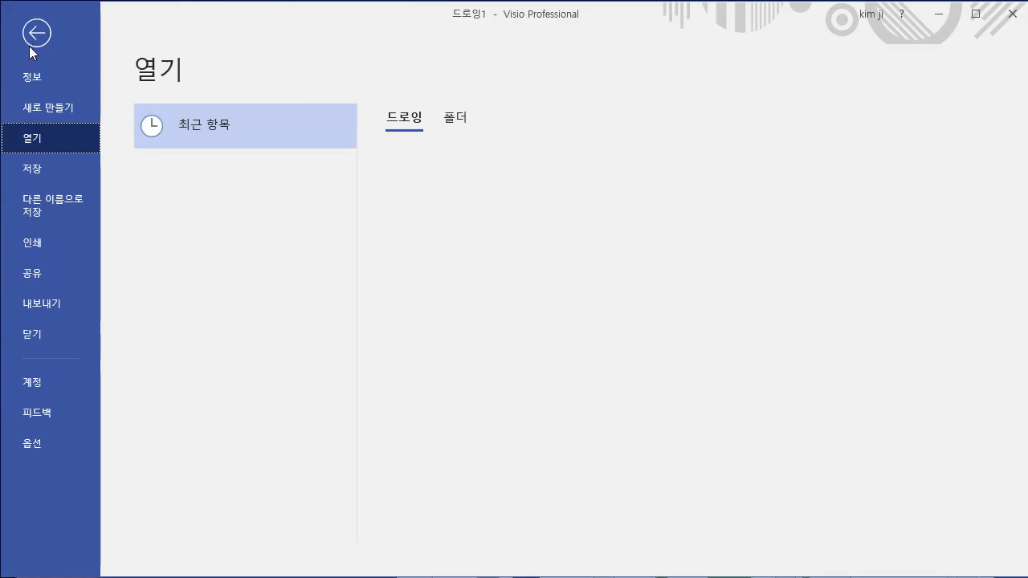
left_click(32, 45)
key("ctrl+o")
left_click(38, 36)
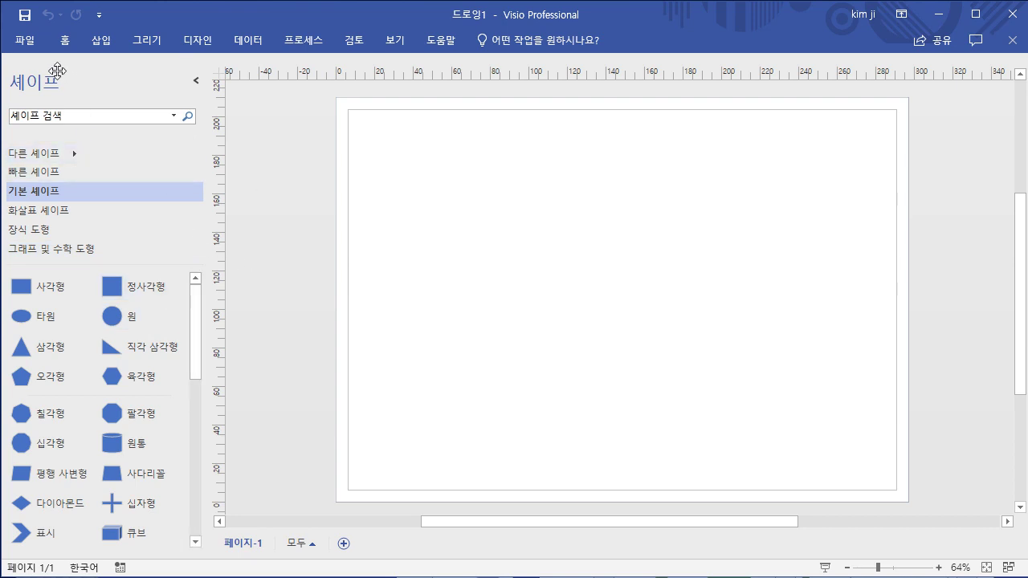
- Examine the shape search field above the stencil list without running a search
left_click(172, 115)
left_click(110, 121)
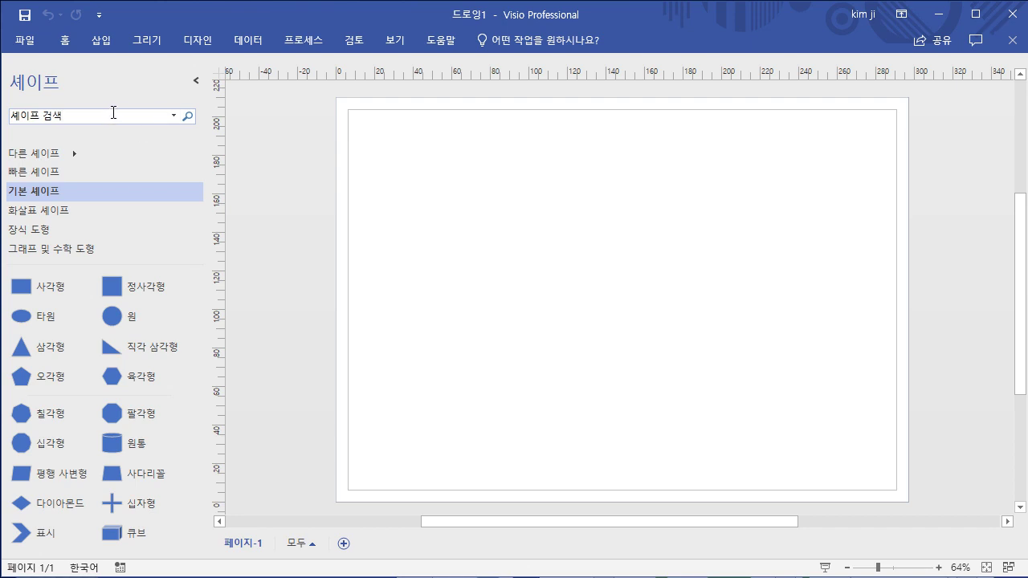
- Browse the 다른 셰이프 stencil categories, including 기타 and 네트워크, without opening a stencil
left_click(74, 156)
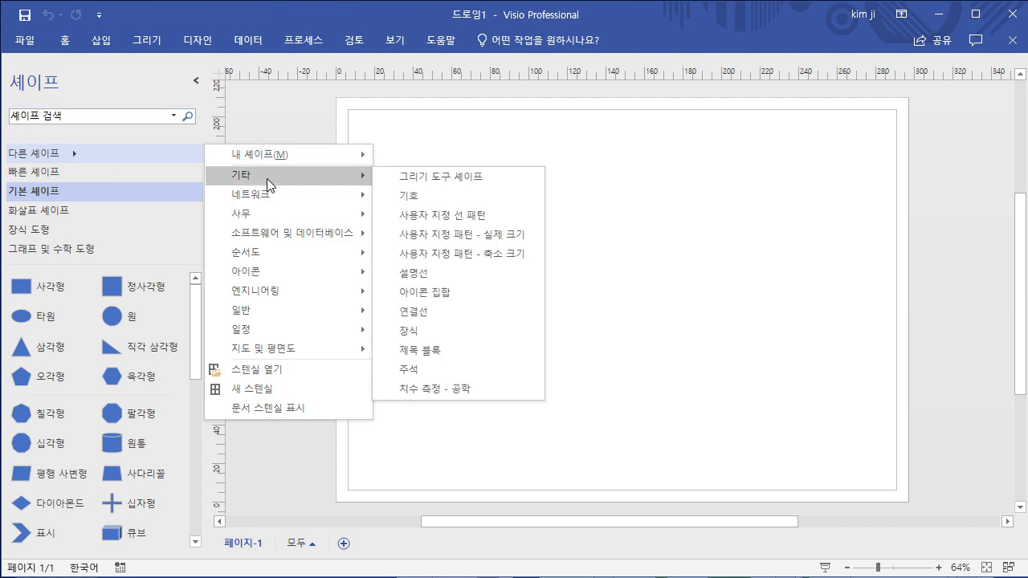
mouse_move(268, 204)
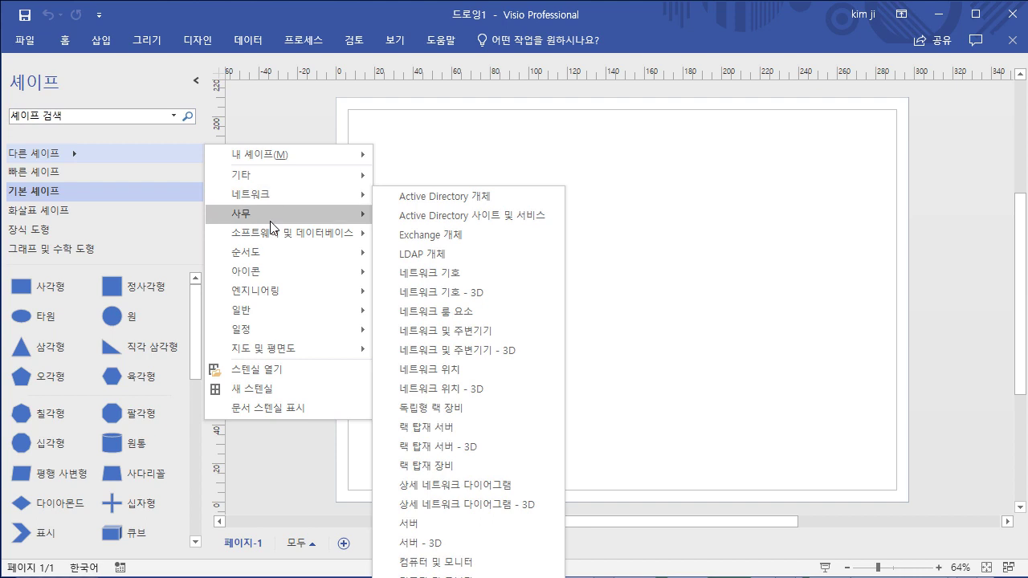
mouse_move(273, 233)
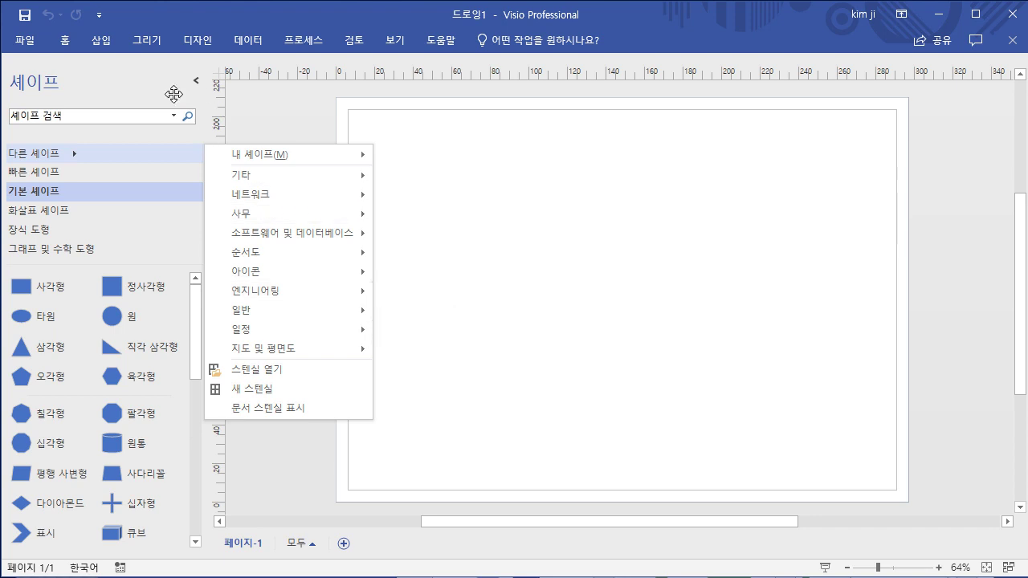
left_click(138, 83)
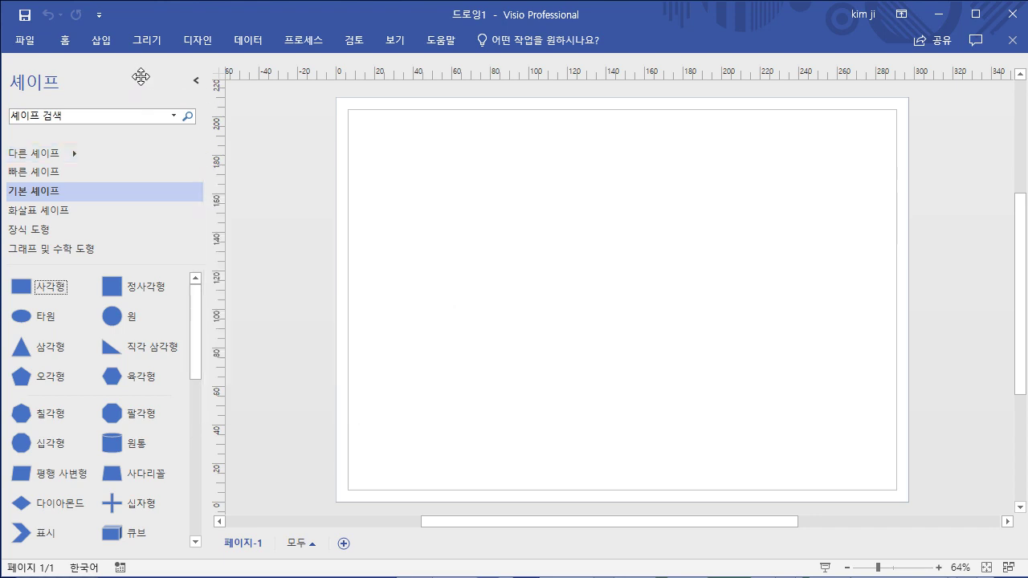
- Demonstrate minimizing and expanding the 셰이프 window twice, leaving it expanded
left_click(195, 81)
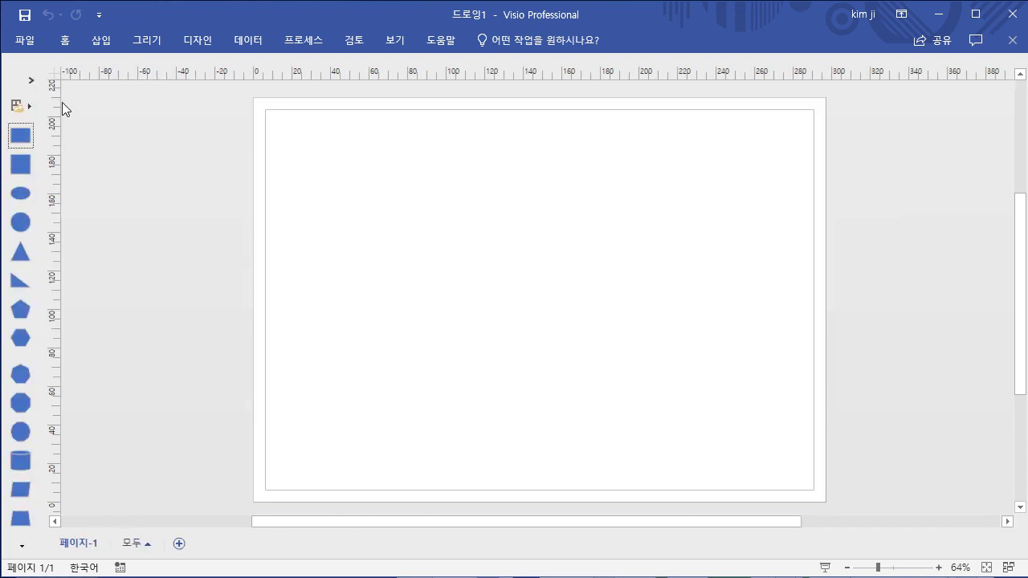
left_click(33, 81)
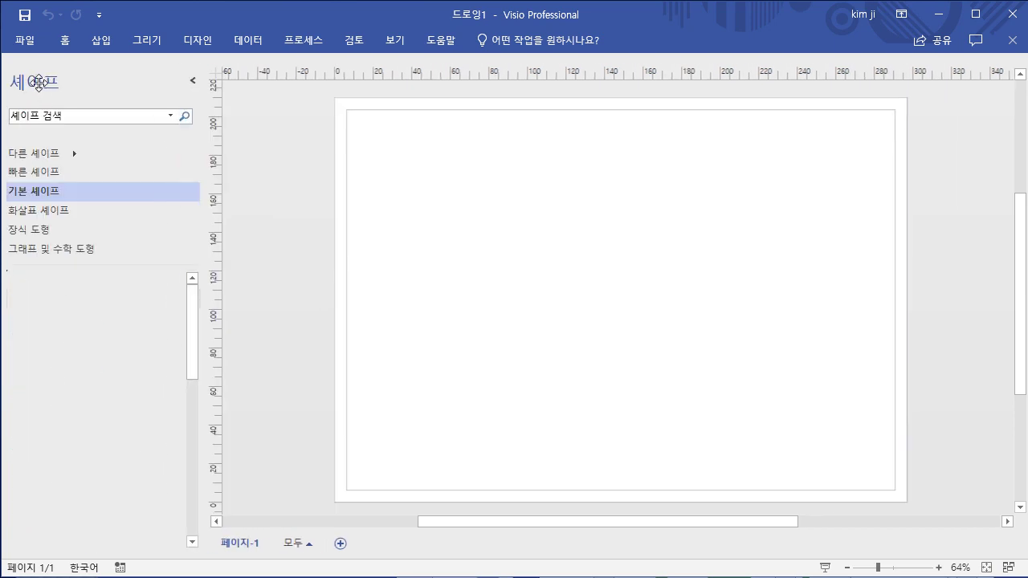
left_click(192, 80)
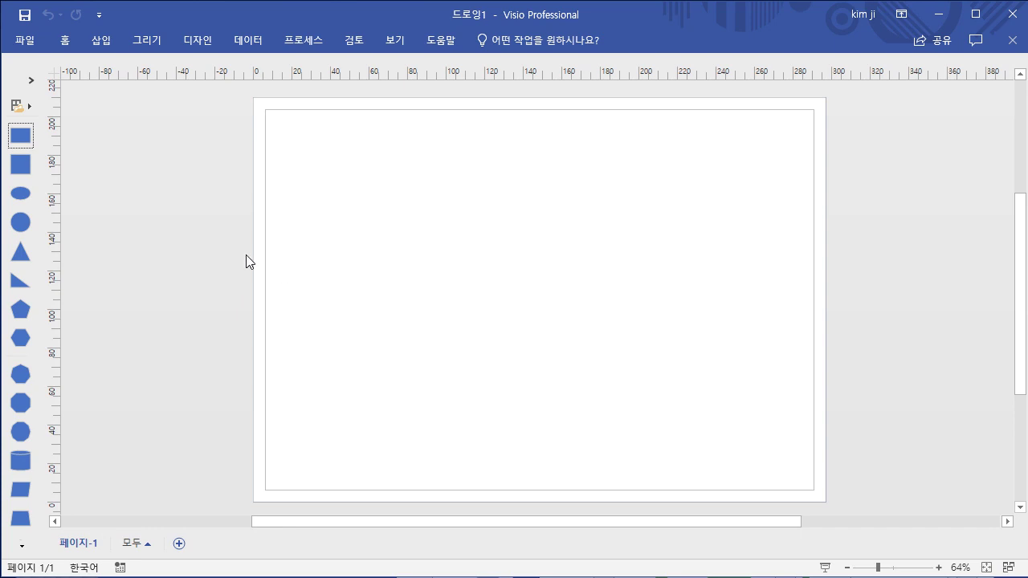
left_click(32, 81)
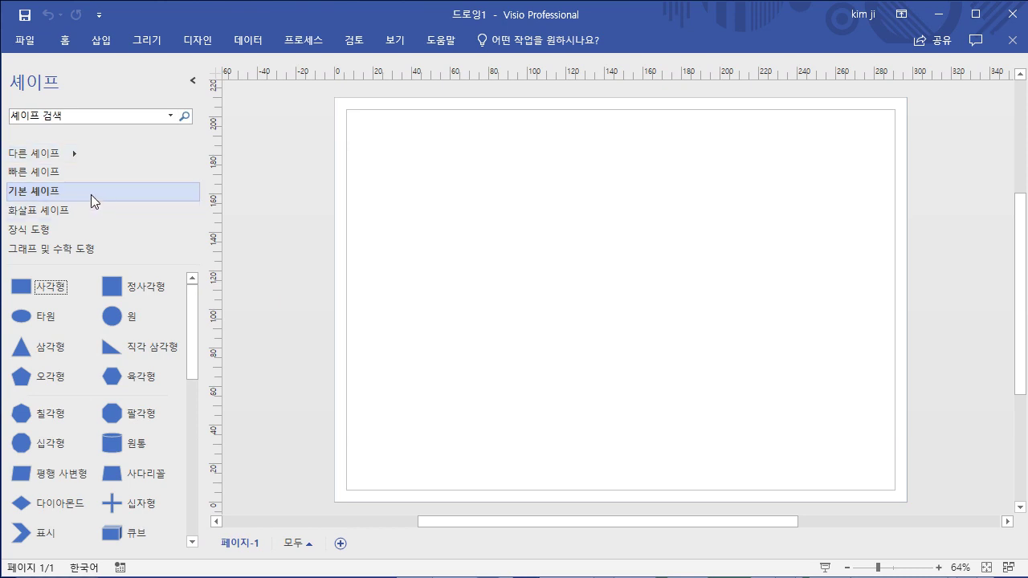
- Compare the shapes grouped under 빠른 셰이프 with those in the 기본 셰이프 stencil
left_click(64, 173)
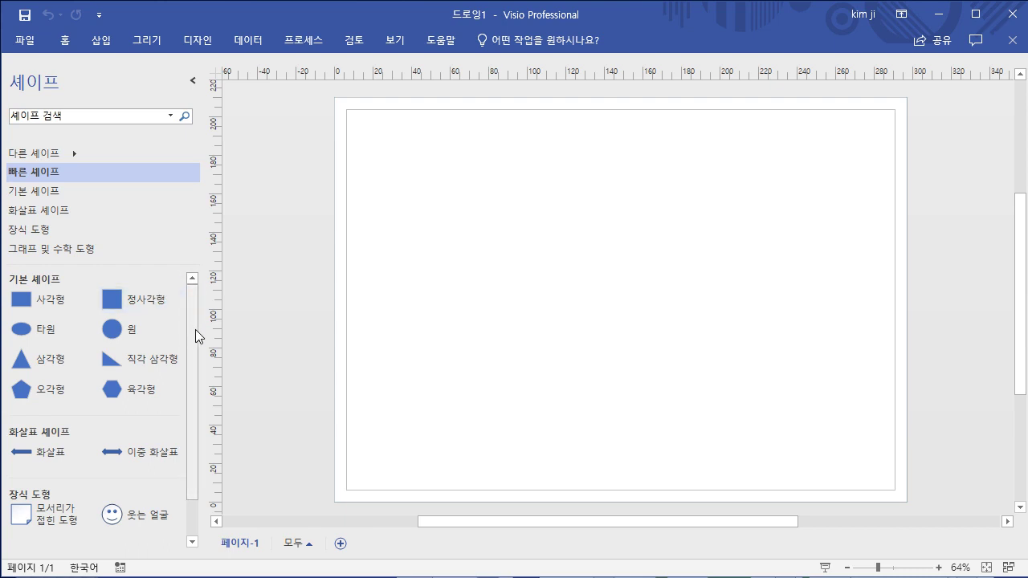
scroll(196, 354, "down", 2)
left_click_drag(194, 391, 198, 306)
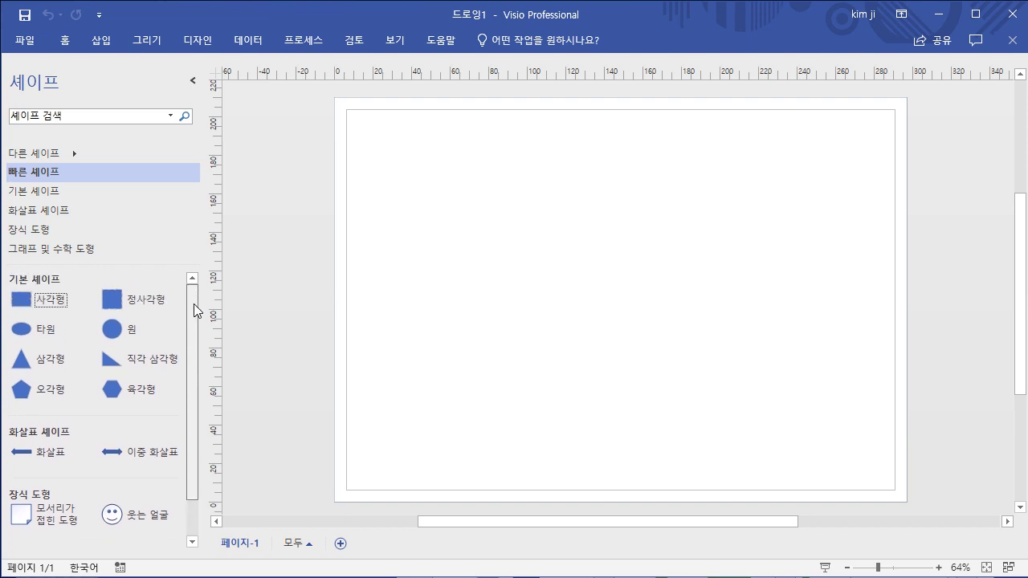
left_click(56, 193)
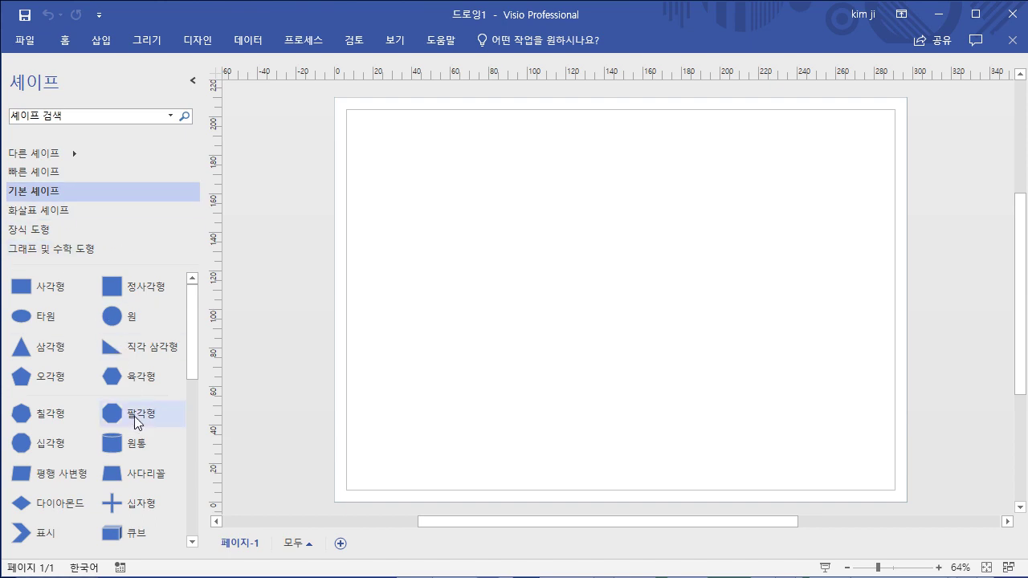
left_click(77, 172)
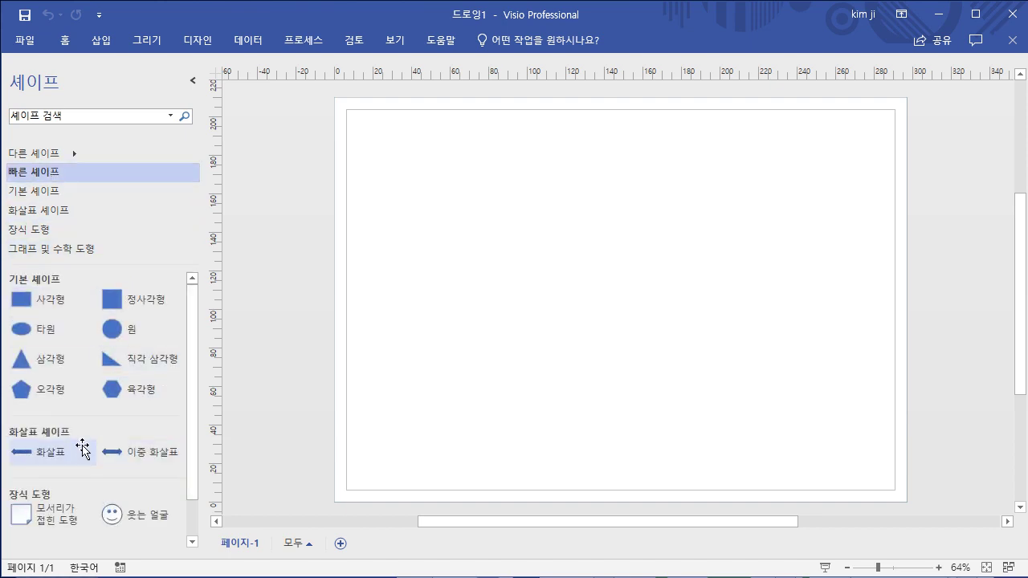
scroll(194, 434, "down", 1)
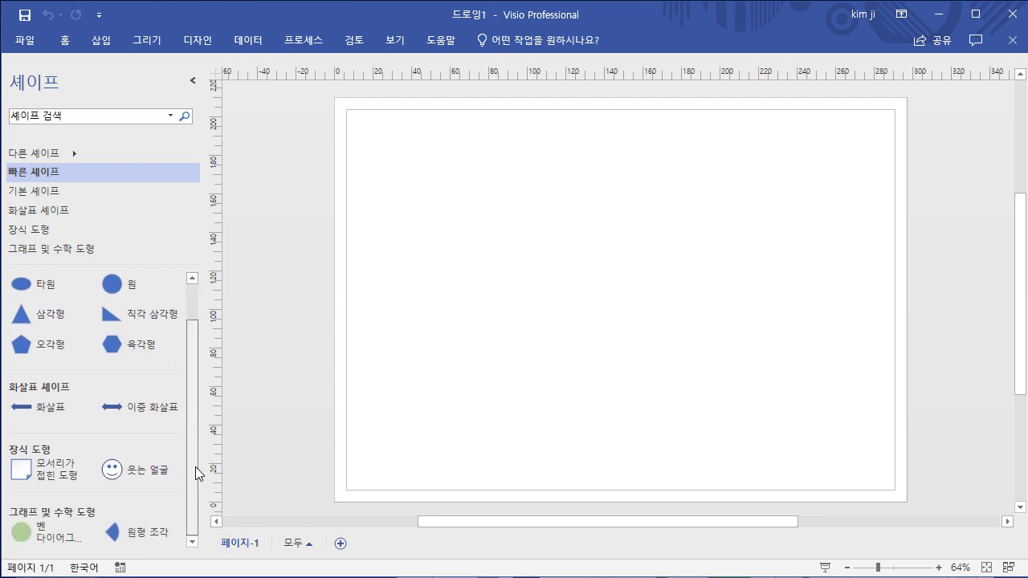
scroll(196, 369, "up", 1)
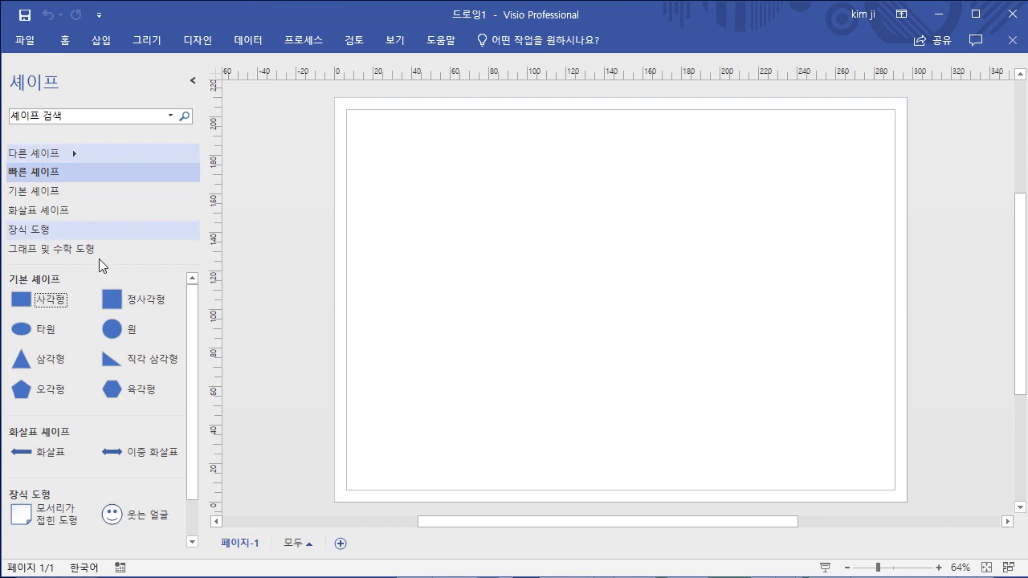
- View the shapes in the 화살표 셰이프, 장식 도형 and 그래프 및 수학 도형 stencils
left_click(66, 209)
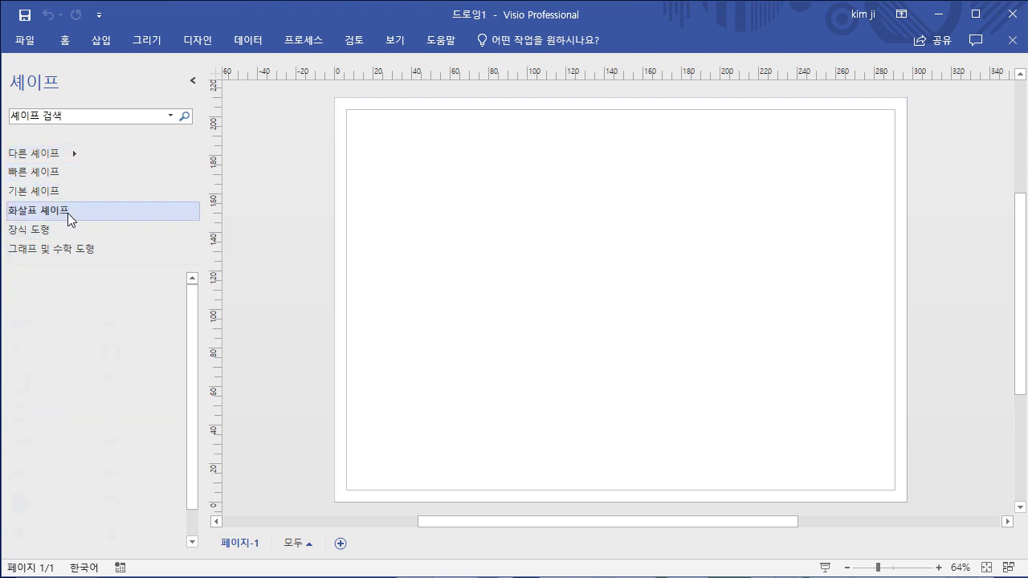
scroll(193, 412, "down", 1)
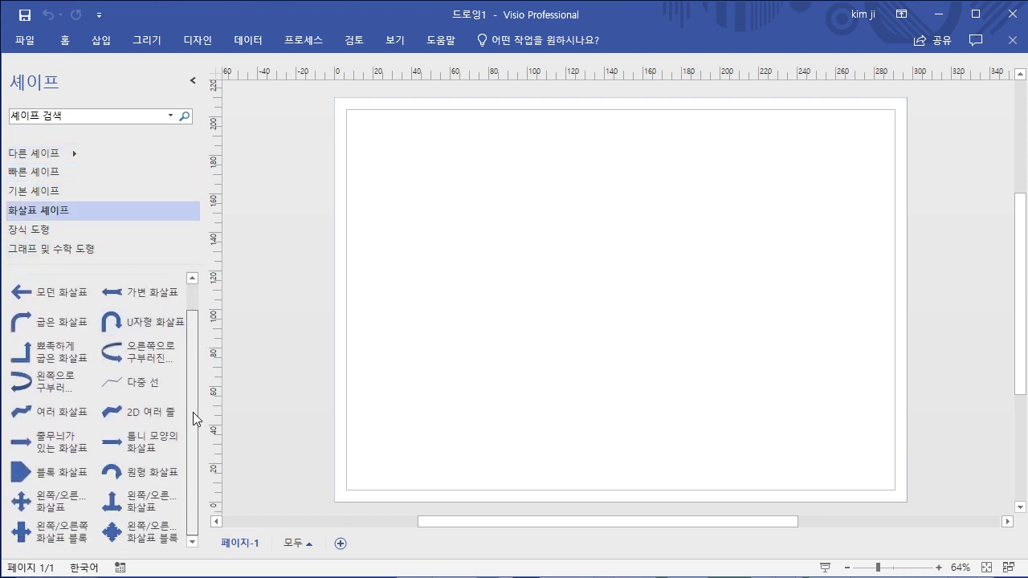
scroll(193, 322, "up", 1)
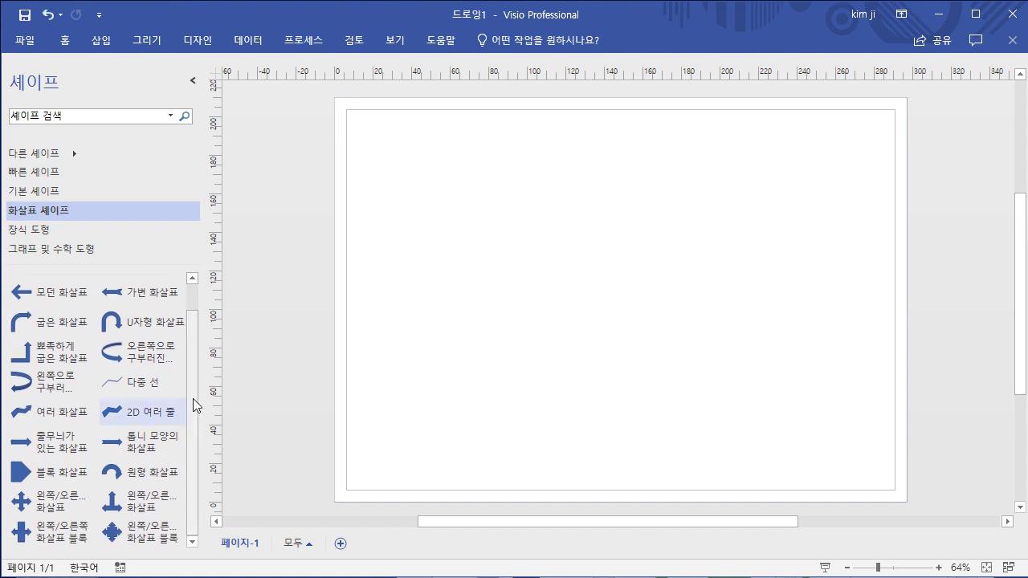
left_click(59, 232)
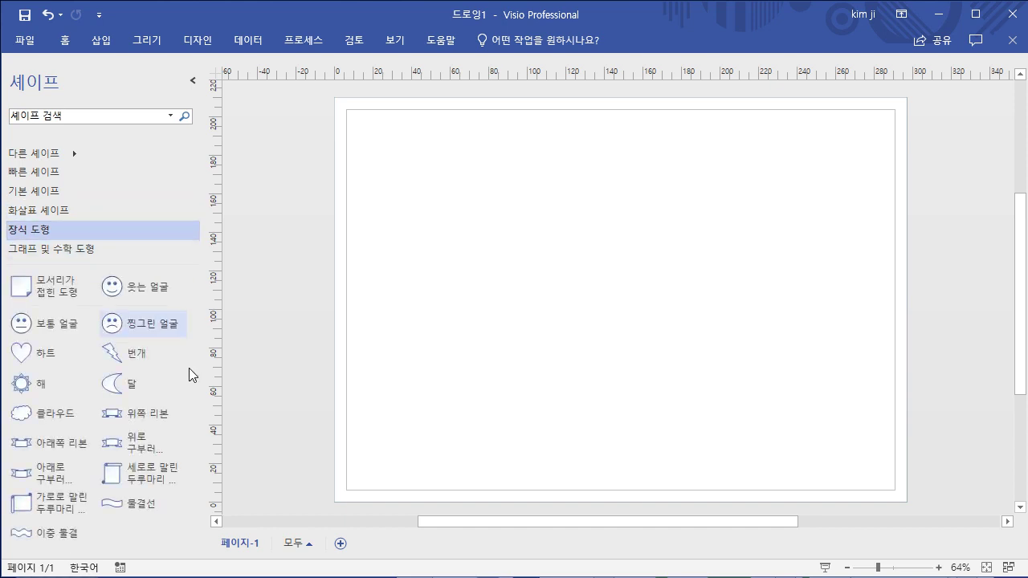
left_click(68, 252)
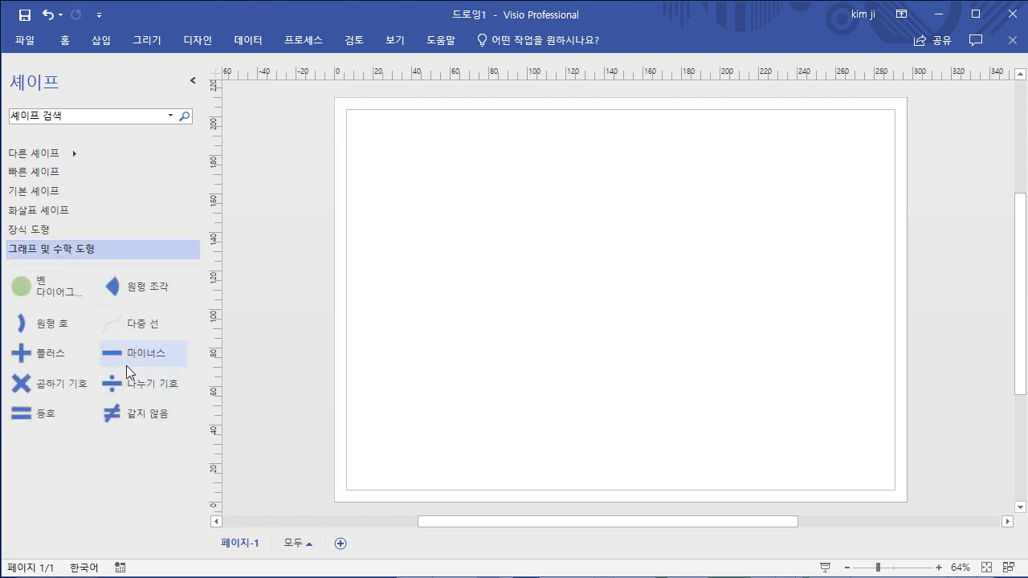
- Examine the 내 셰이프 and 기타 entries among the 다른 셰이프 categories without adding a stencil
left_click(68, 155)
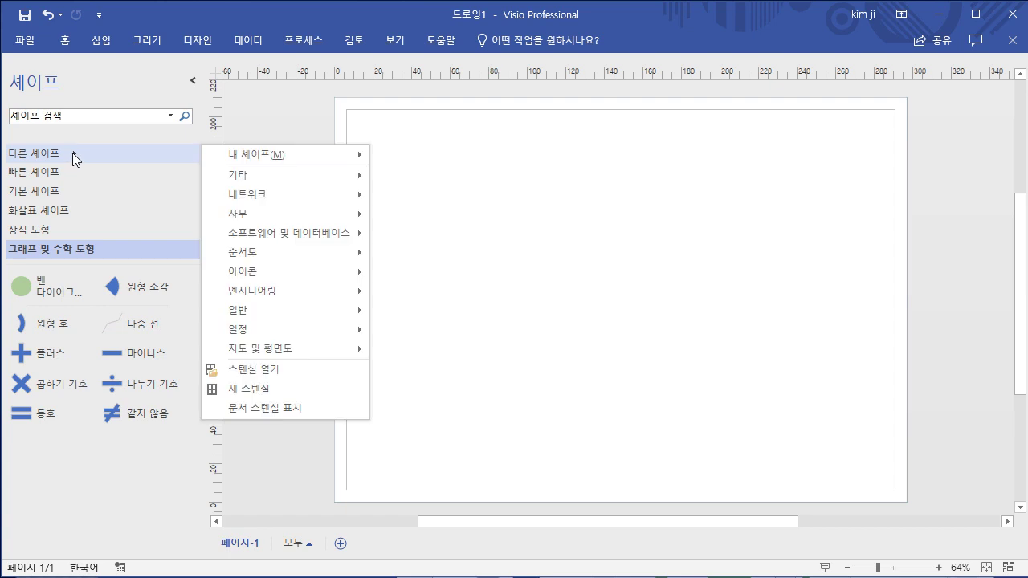
left_click(71, 153)
left_click(72, 154)
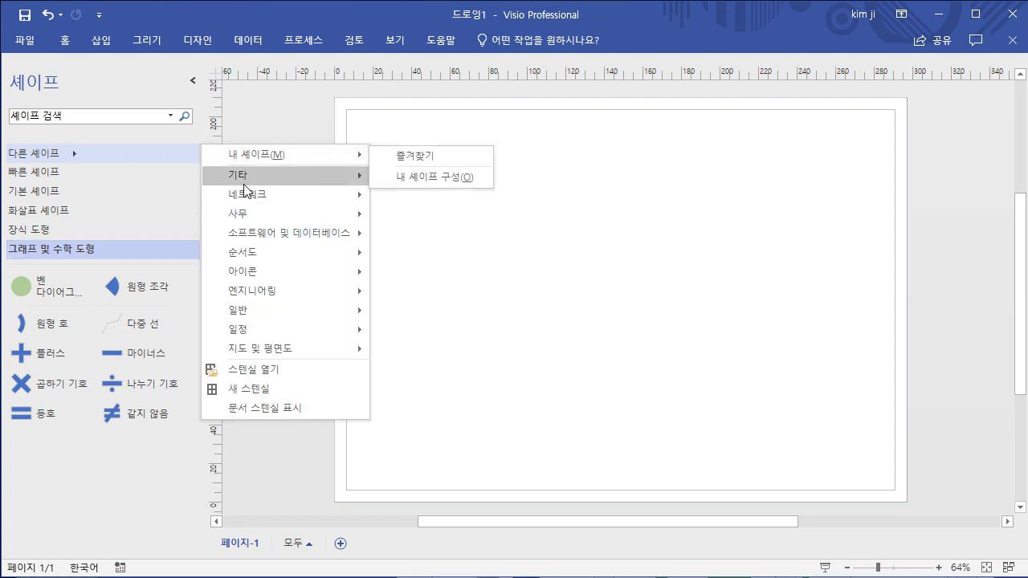
mouse_move(248, 183)
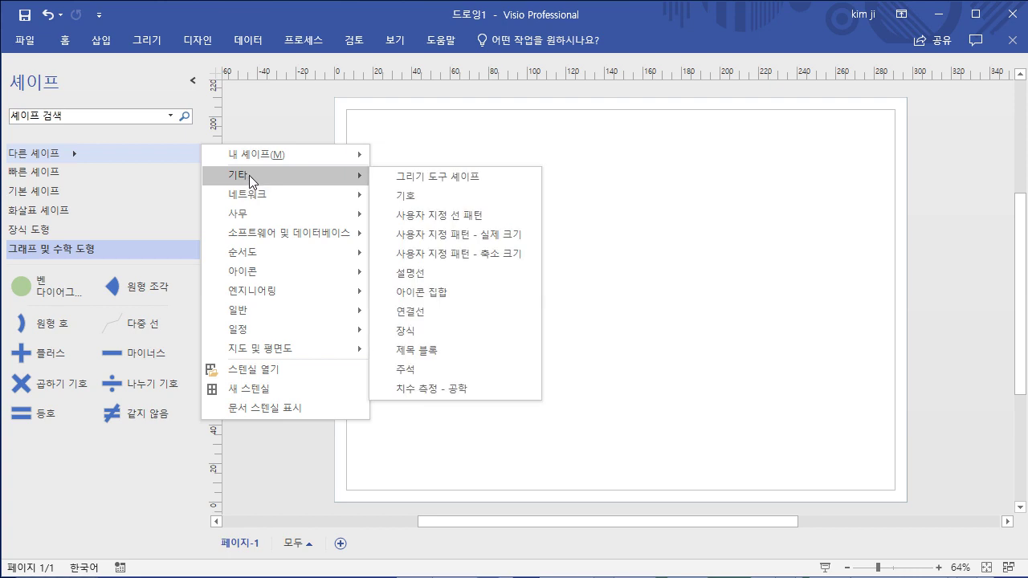
left_click(144, 514)
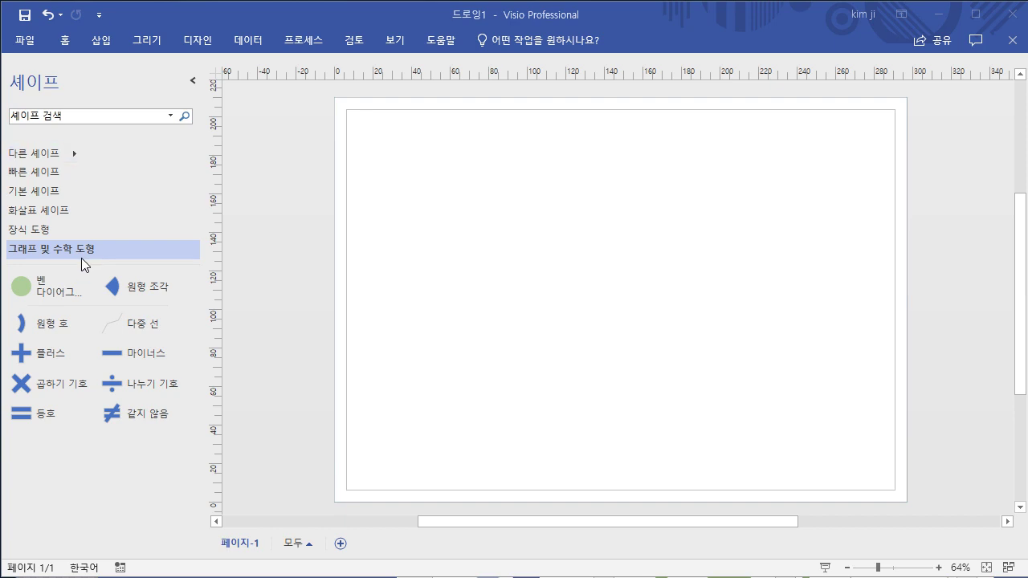
- Review the complete 빠른 셰이프 list from the 기본 셰이프 group to the 그래프 및 수학 도형 group
left_click(55, 171)
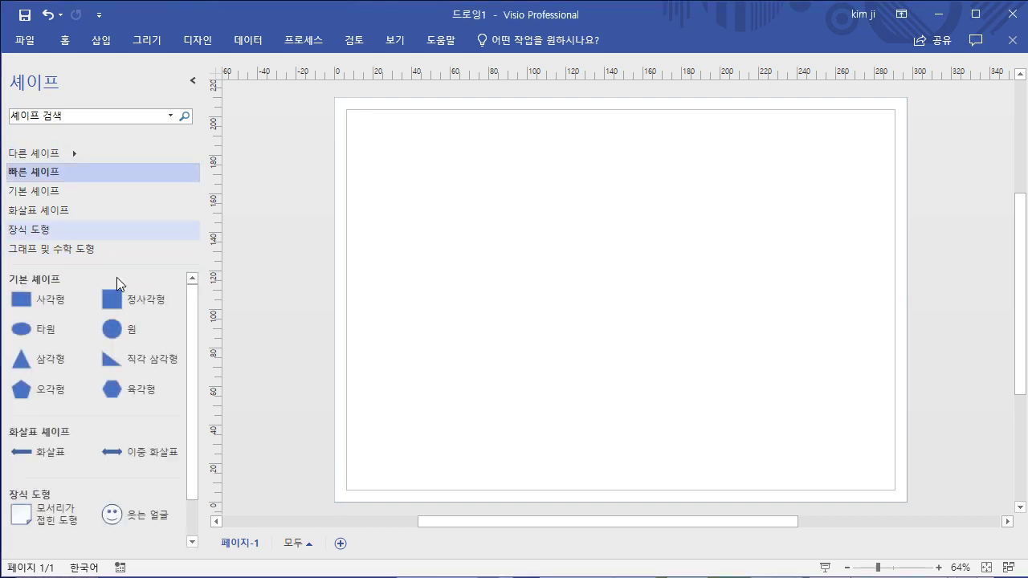
left_click_drag(194, 358, 192, 470)
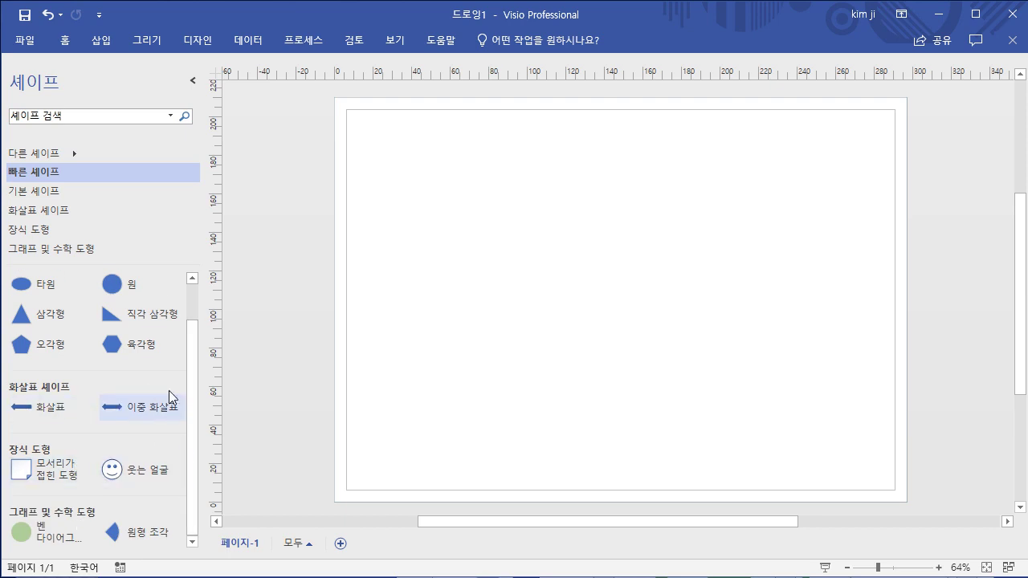
left_click_drag(190, 404, 206, 320)
left_click_drag(201, 410, 197, 310)
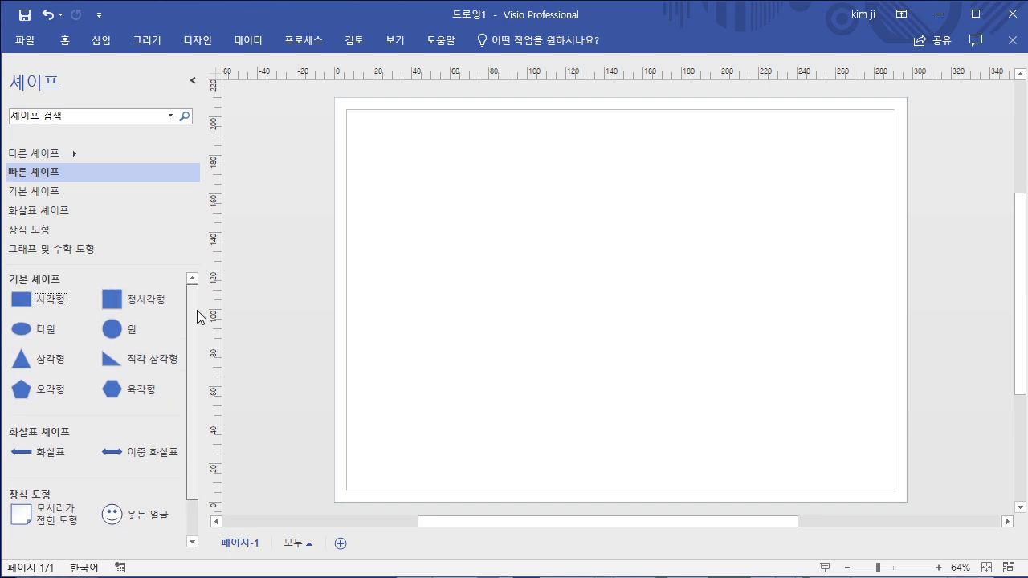
- Look through the 기본 셰이프 stencil and place a 사각형 in the upper-left area of the page
left_click(55, 191)
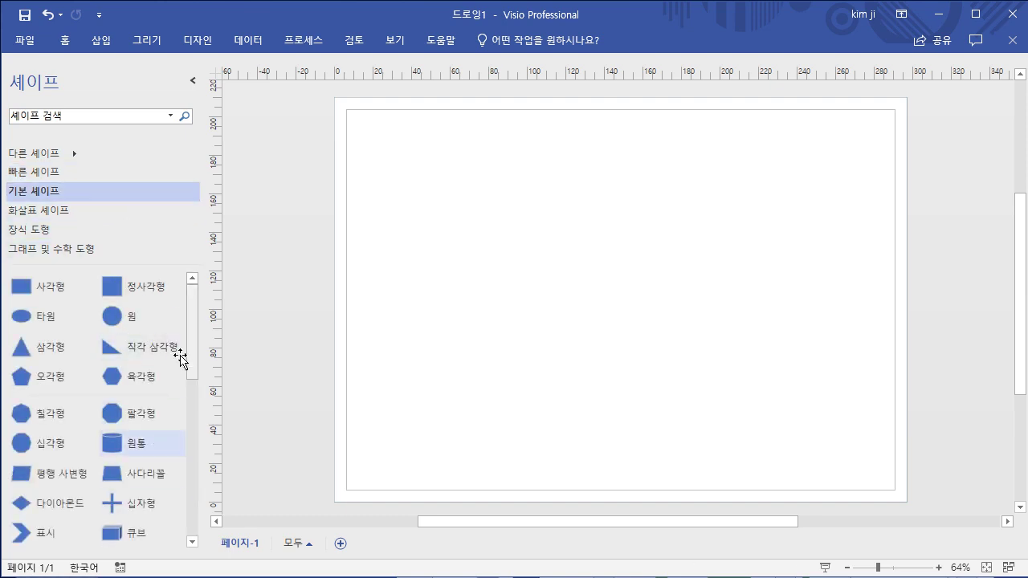
left_click_drag(192, 349, 194, 400)
scroll(194, 414, "down", 5)
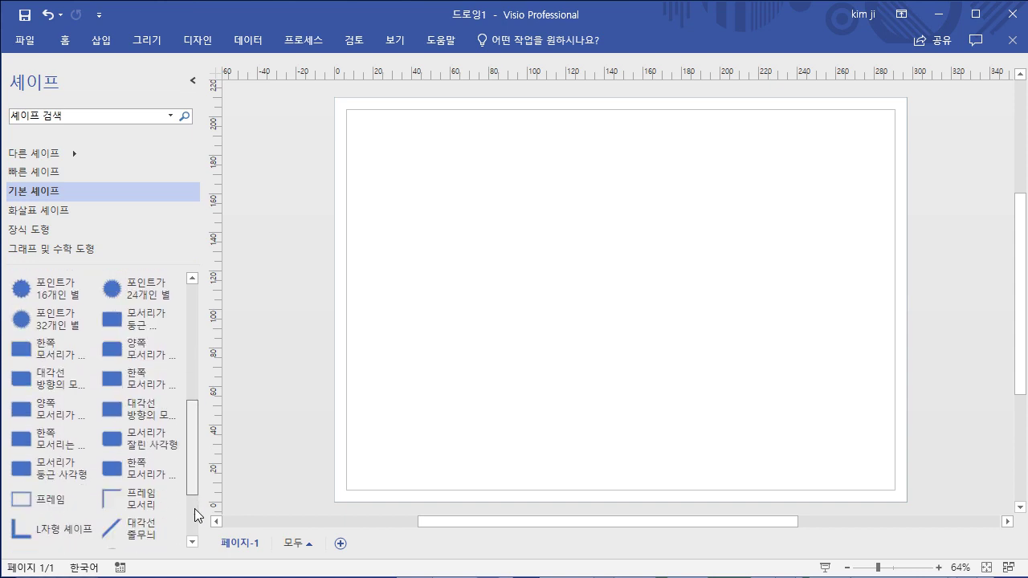
left_click_drag(195, 457, 195, 316)
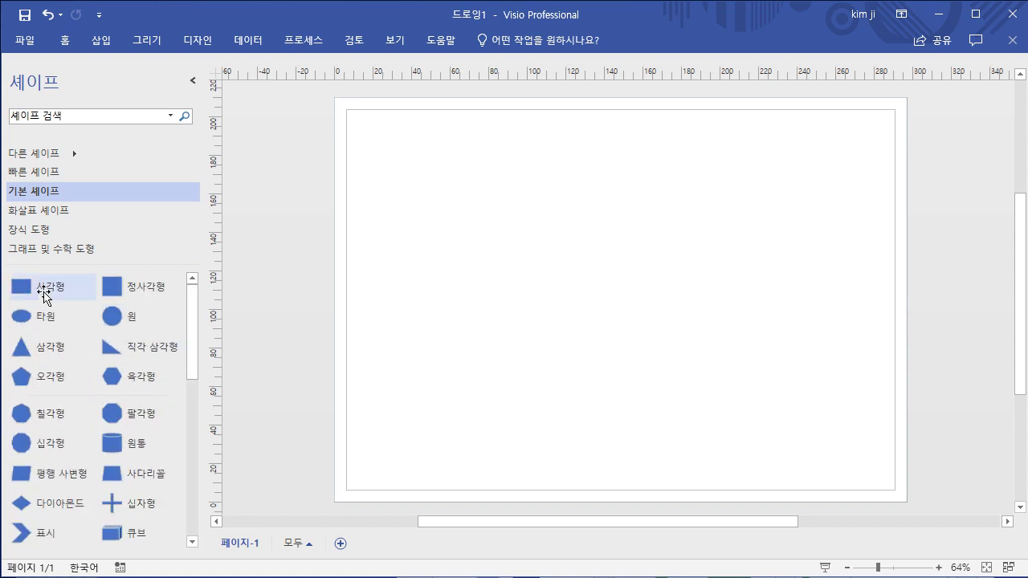
left_click_drag(20, 287, 454, 189)
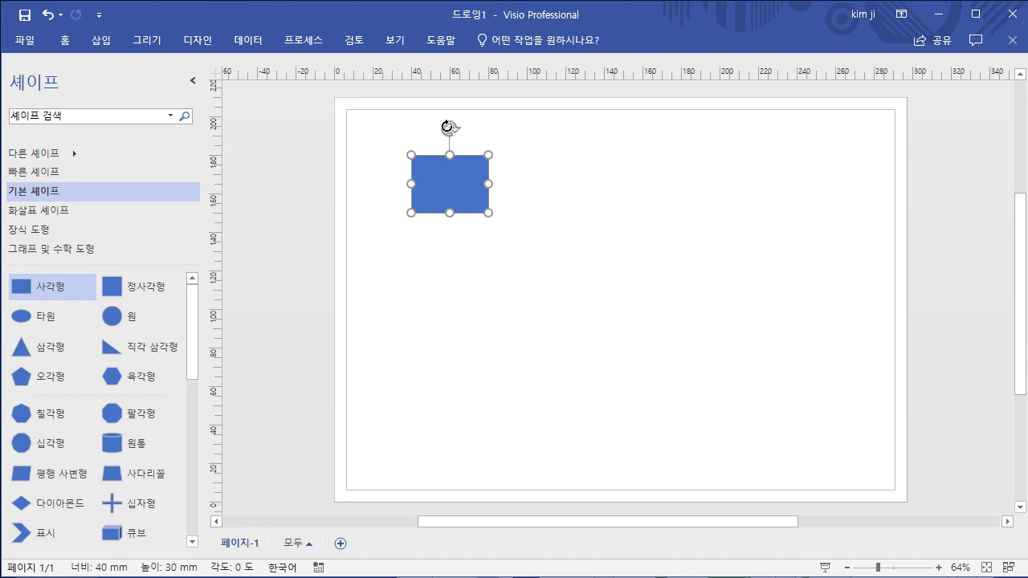
- Point out the rectangle's rotation handle and resize the rectangle to 52.5 mm wide and 35 mm high
mouse_move(448, 127)
left_mouse_down()
mouse_move(498, 156)
mouse_move(420, 142)
mouse_move(449, 134)
left_mouse_up()
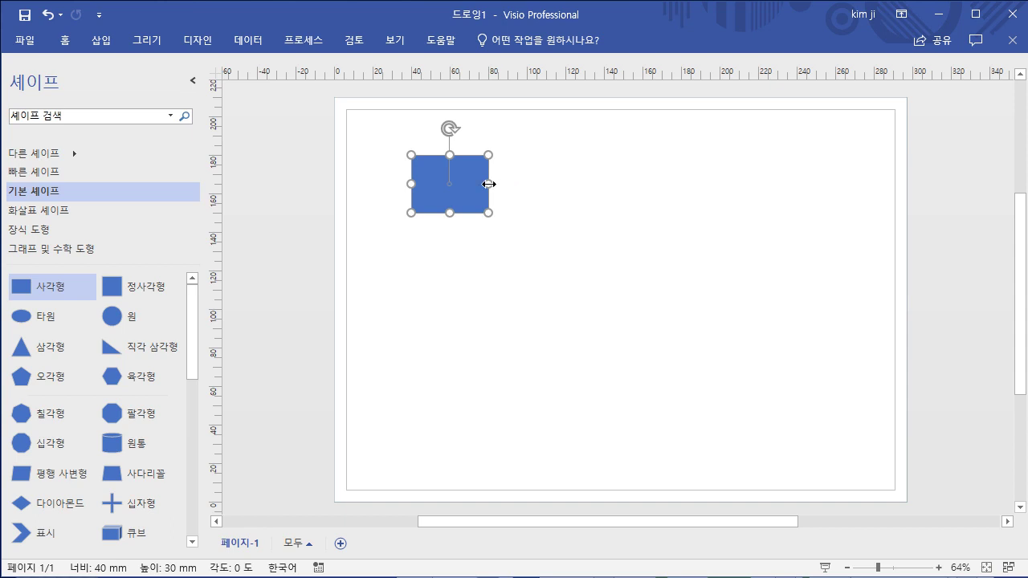
mouse_move(490, 183)
left_mouse_down()
mouse_move(565, 185)
mouse_move(498, 184)
left_mouse_up()
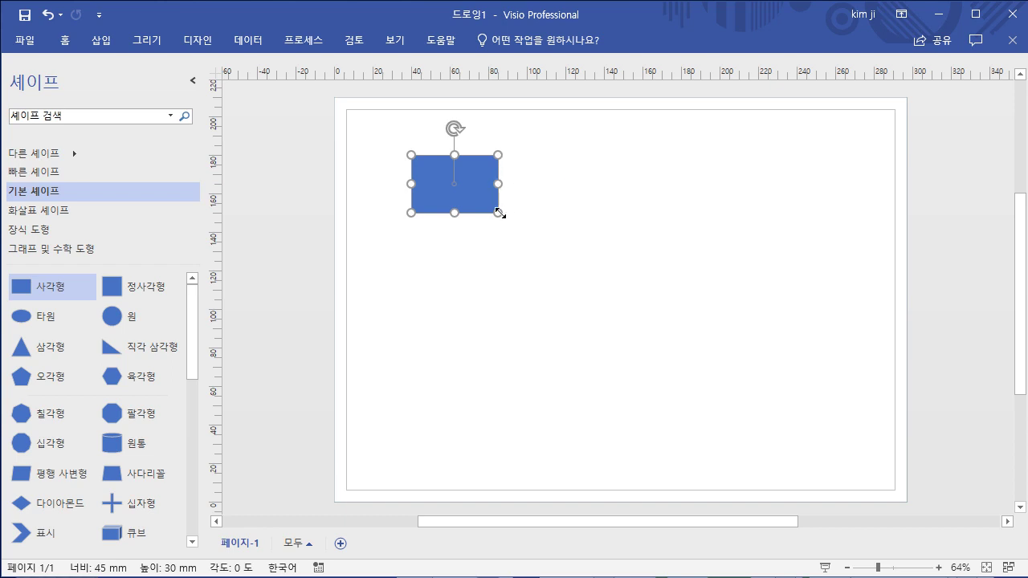
mouse_move(498, 212)
left_mouse_down()
mouse_move(565, 257)
mouse_move(513, 223)
left_mouse_up()
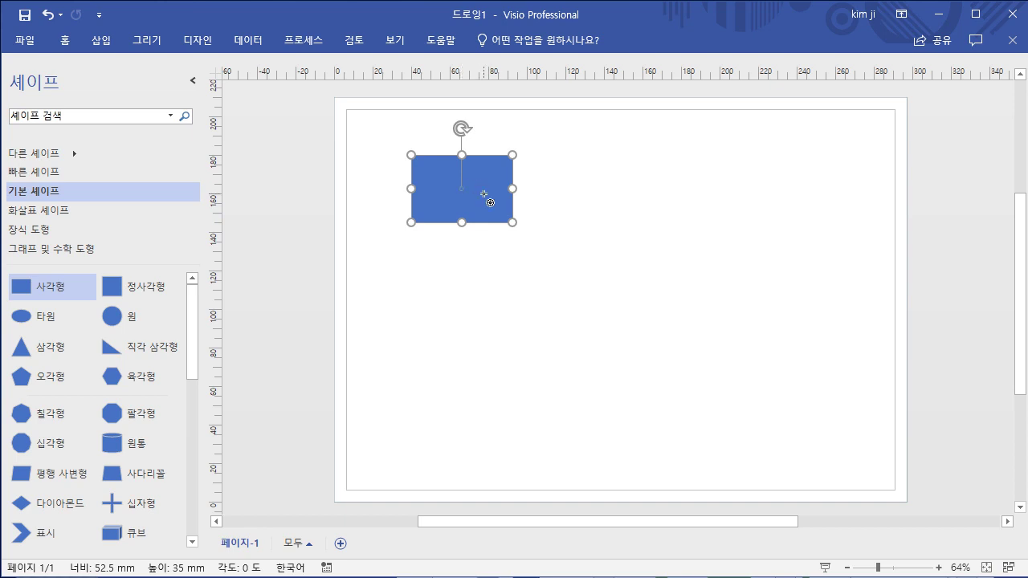
- Move the rectangle's center of rotation toward its right side and display the shape's context commands
left_click_drag(492, 188, 488, 194)
mouse_move(493, 128)
left_mouse_down()
mouse_move(553, 209)
mouse_move(523, 147)
mouse_move(450, 163)
mouse_move(476, 217)
mouse_move(461, 147)
mouse_move(507, 158)
mouse_move(486, 146)
left_mouse_up()
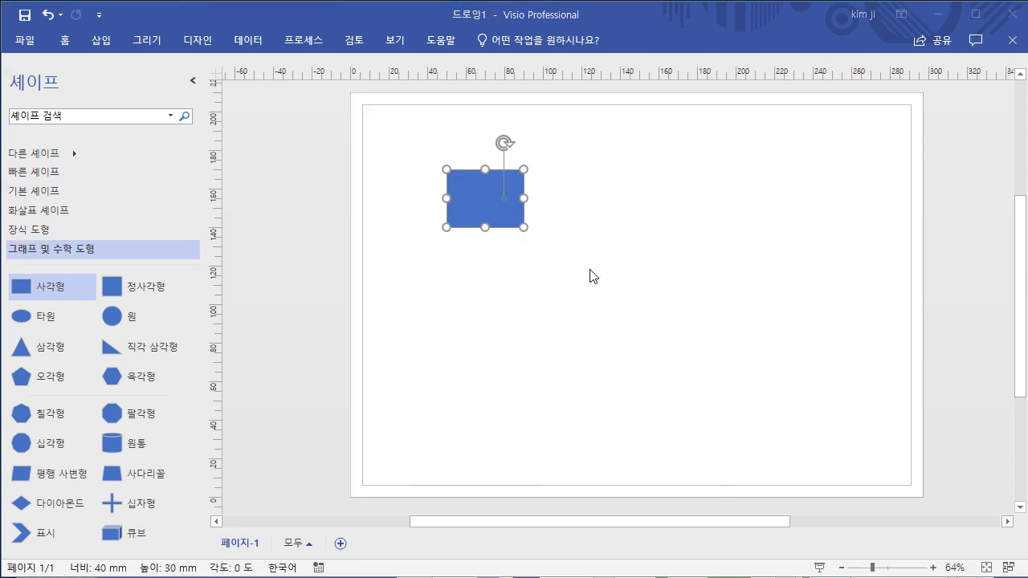
right_click(490, 208)
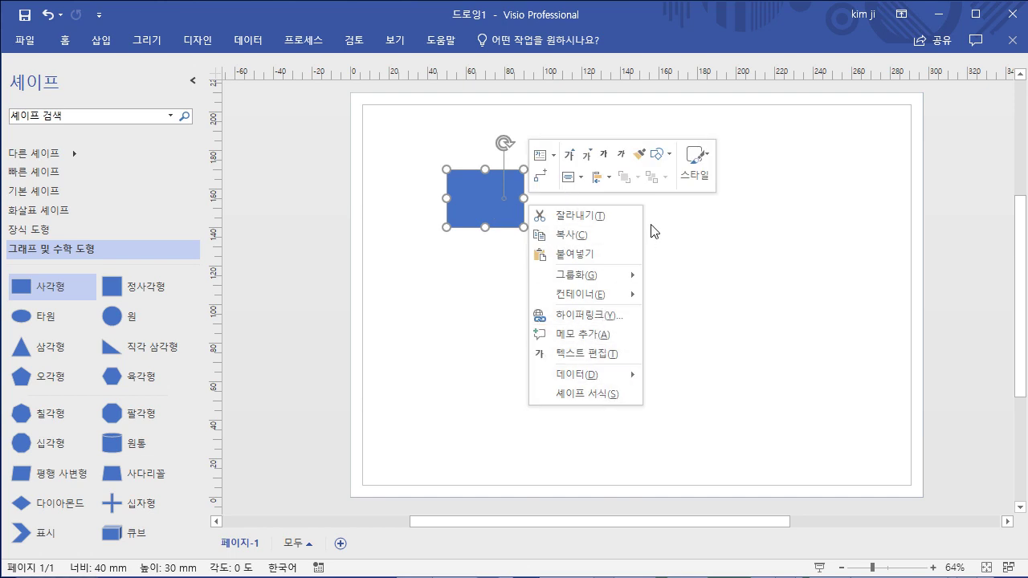
- Move the rectangle's center of rotation back to the middle of the shape
key("Escape")
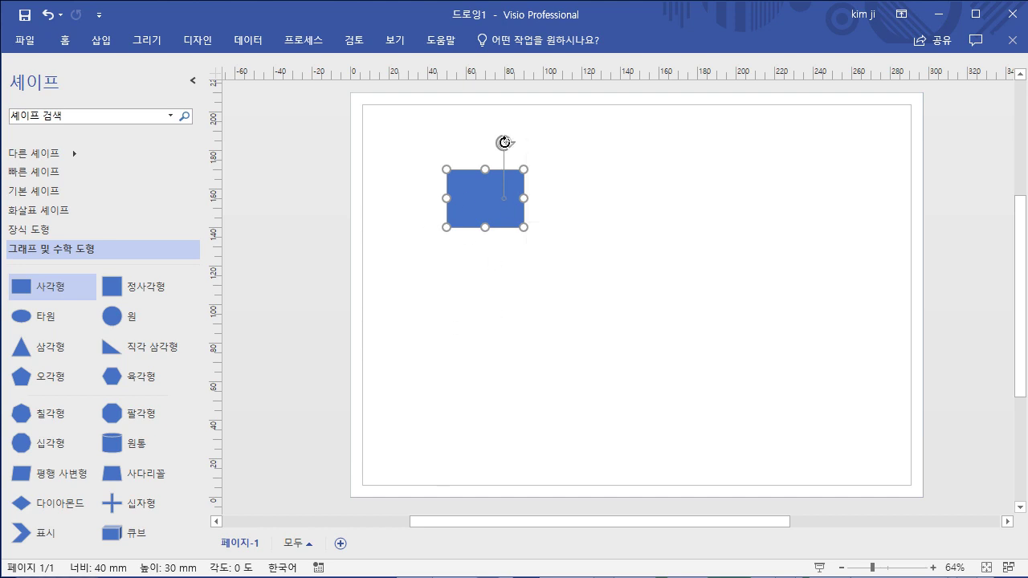
right_click(504, 142)
left_click(493, 327)
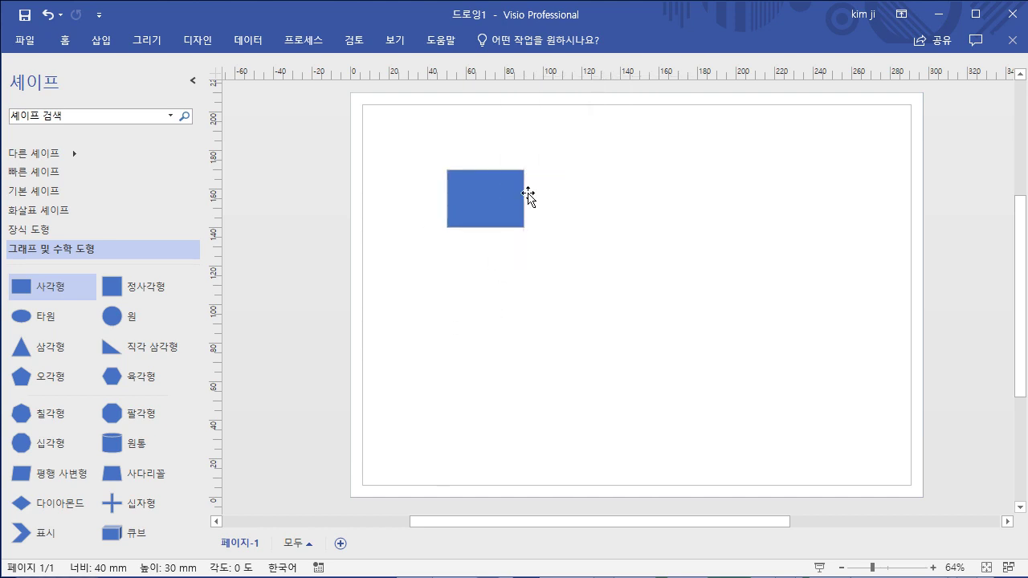
left_click(498, 211)
mouse_move(503, 137)
left_mouse_down()
mouse_move(544, 161)
mouse_move(504, 144)
left_mouse_up()
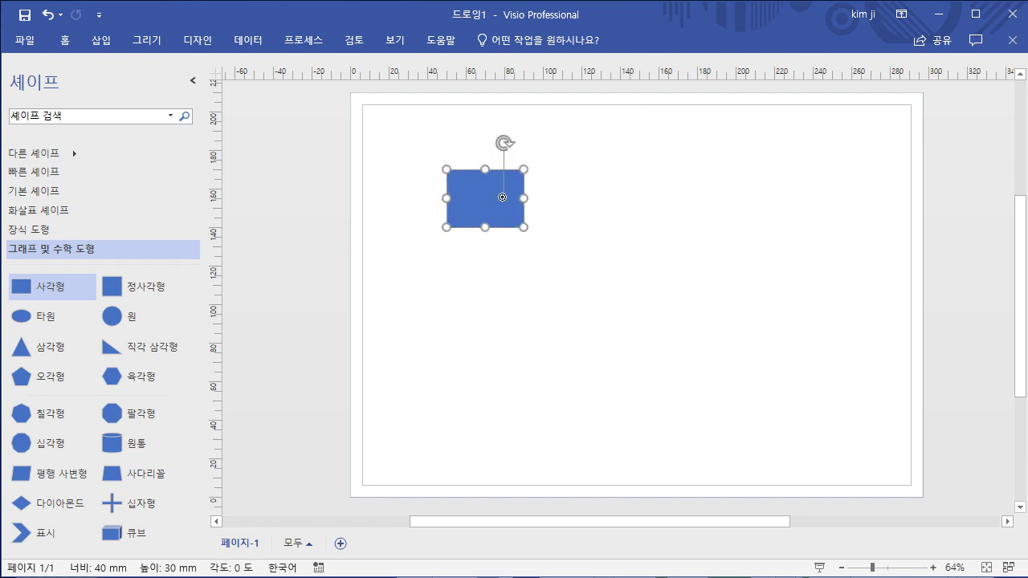
left_click_drag(485, 197, 486, 202)
right_click(510, 177)
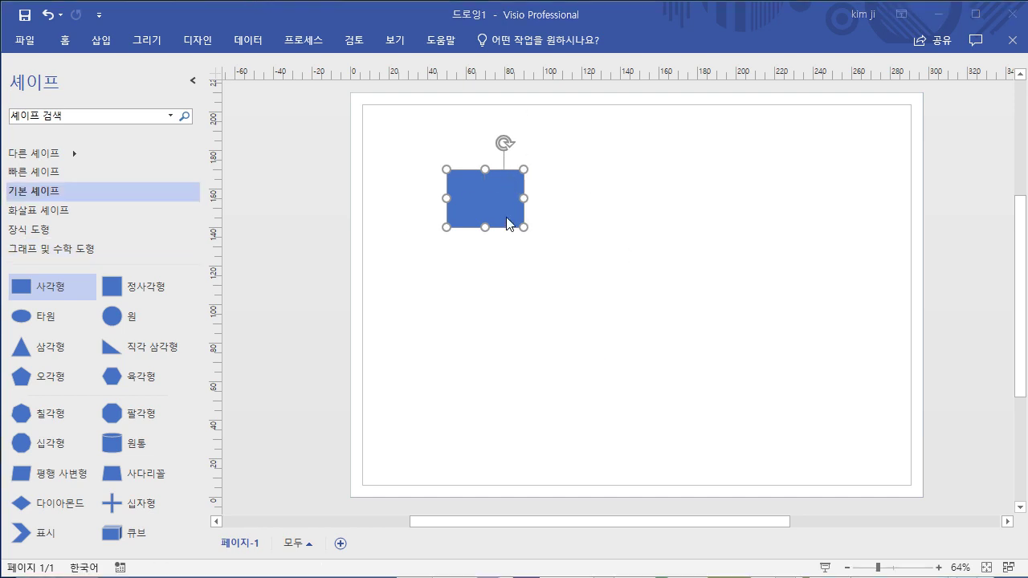
left_click(503, 143)
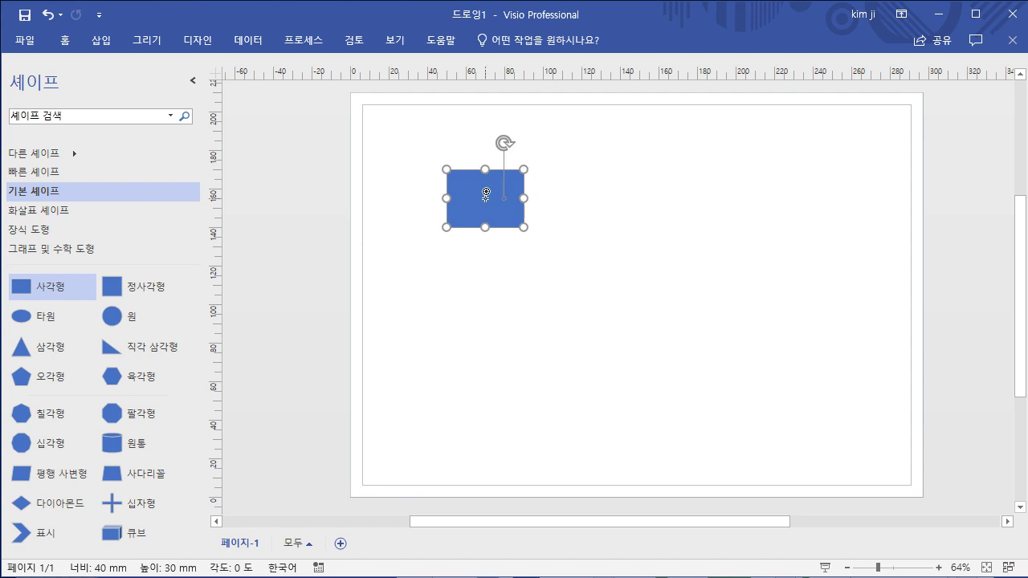
left_click(482, 133)
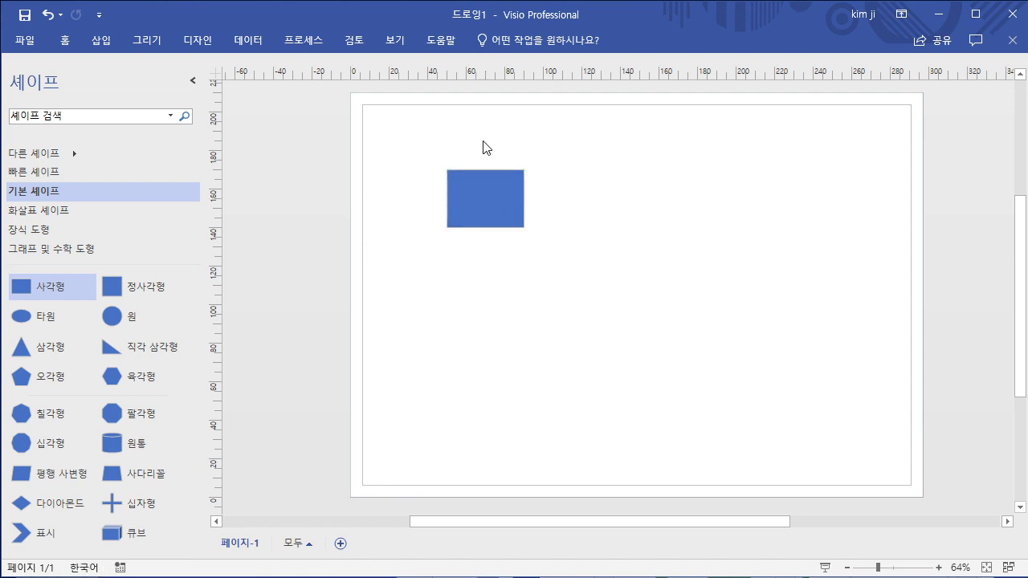
left_click(488, 195)
mouse_move(483, 138)
left_mouse_down()
mouse_move(523, 156)
mouse_move(483, 137)
left_mouse_up()
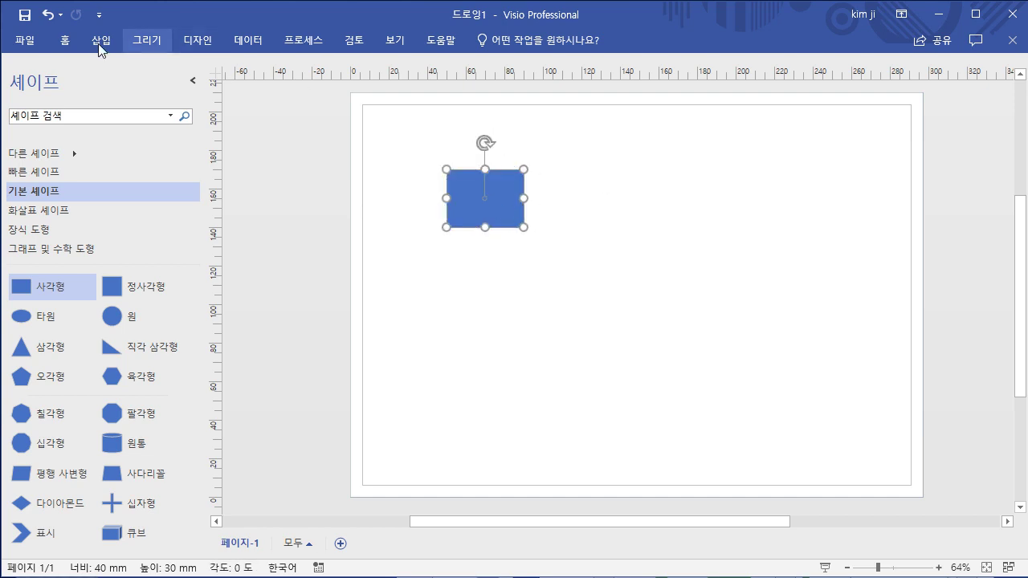
- Rotate the rectangle 90 degrees to the right with 셰이프 회전 and rotate it back 90 degrees to the left
left_click(65, 42)
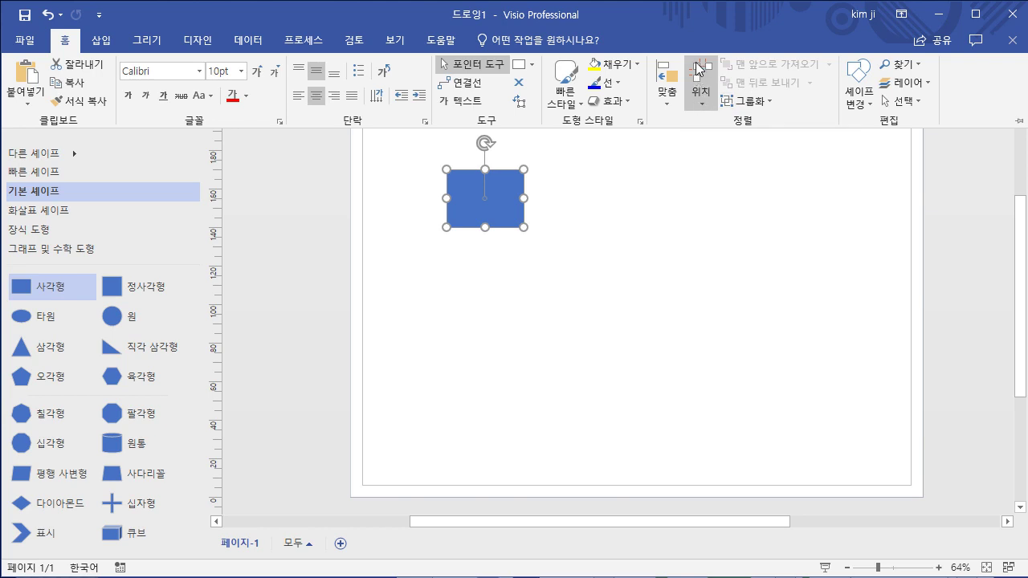
left_click(702, 108)
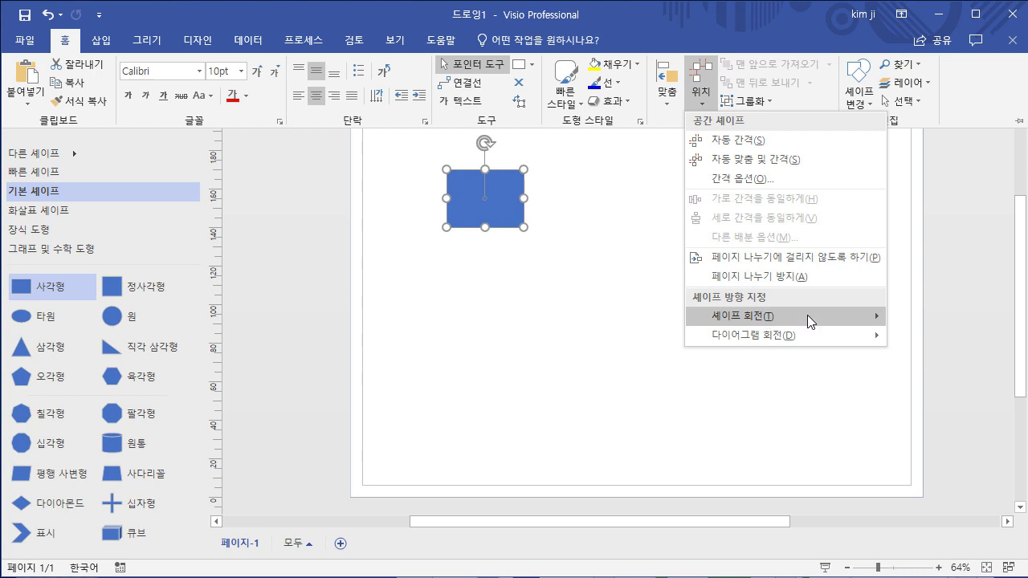
mouse_move(807, 315)
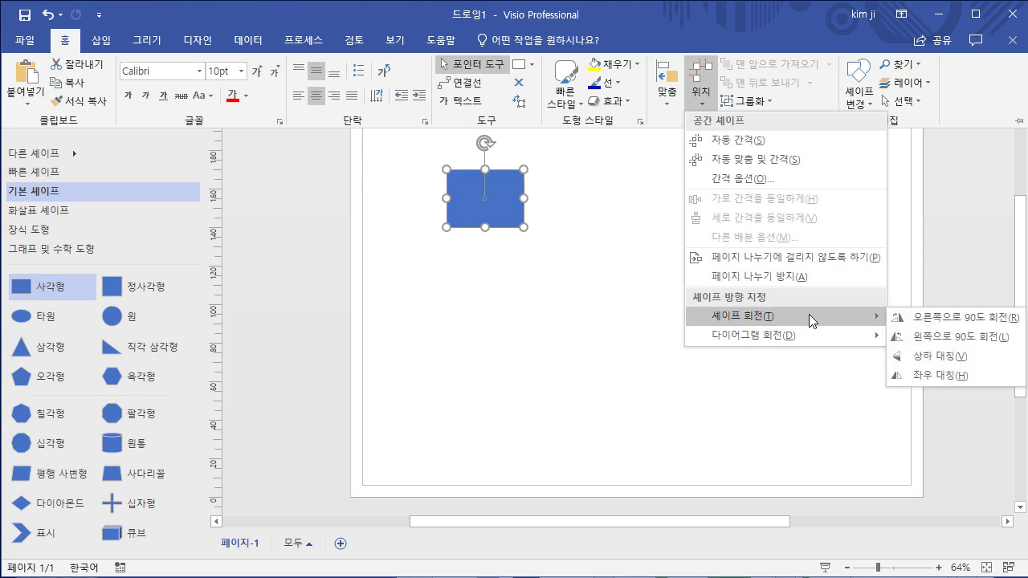
left_click(967, 317)
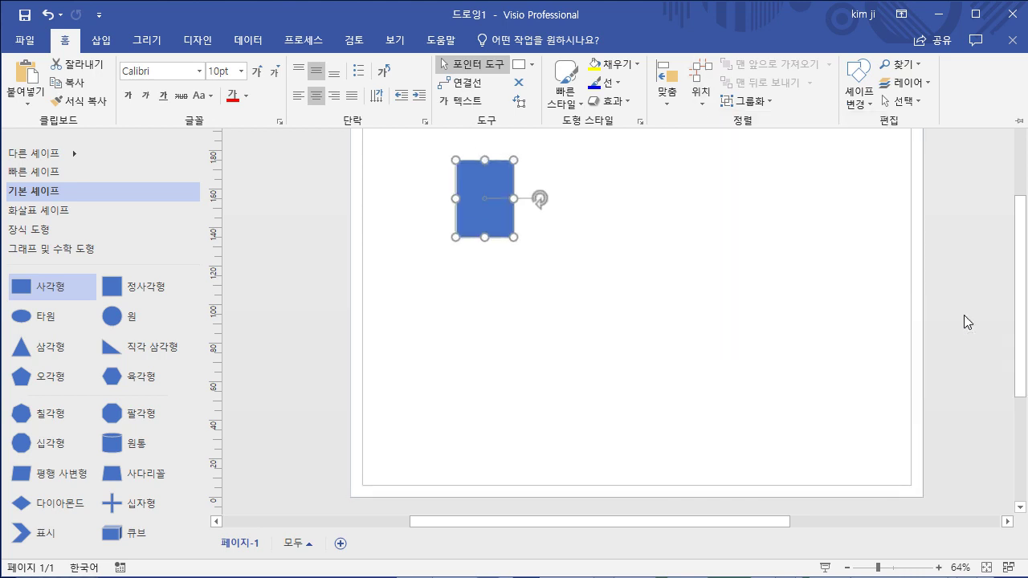
left_click(706, 98)
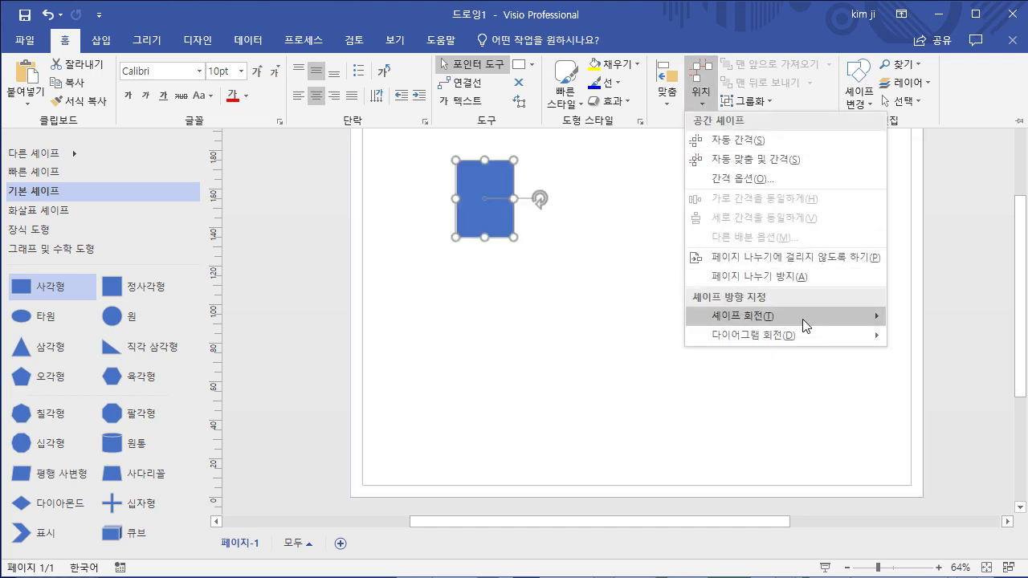
mouse_move(802, 319)
left_click(912, 337)
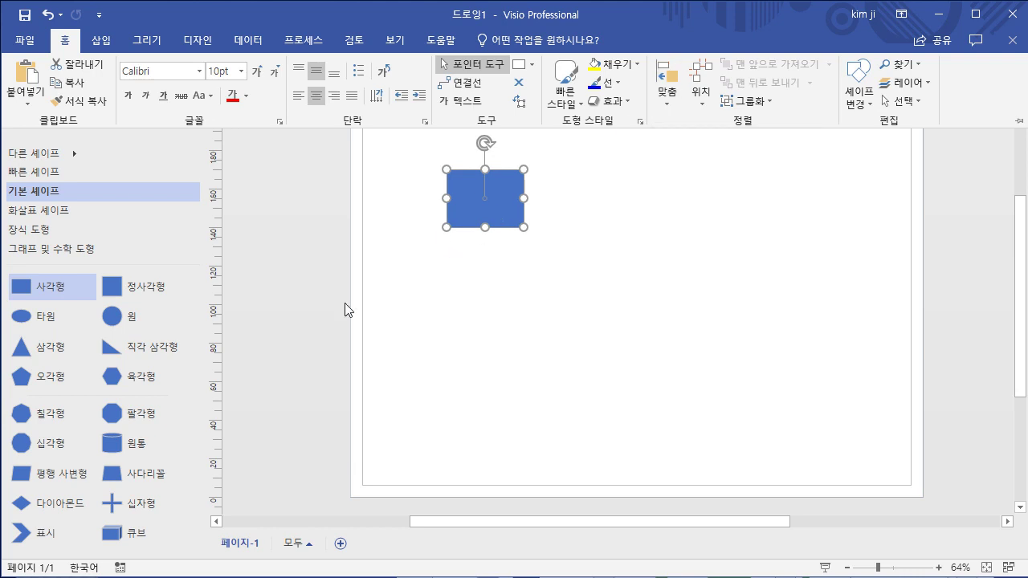
- Look at the 컨테이너 and 그룹화 options among the rectangle's context commands
left_click(511, 218)
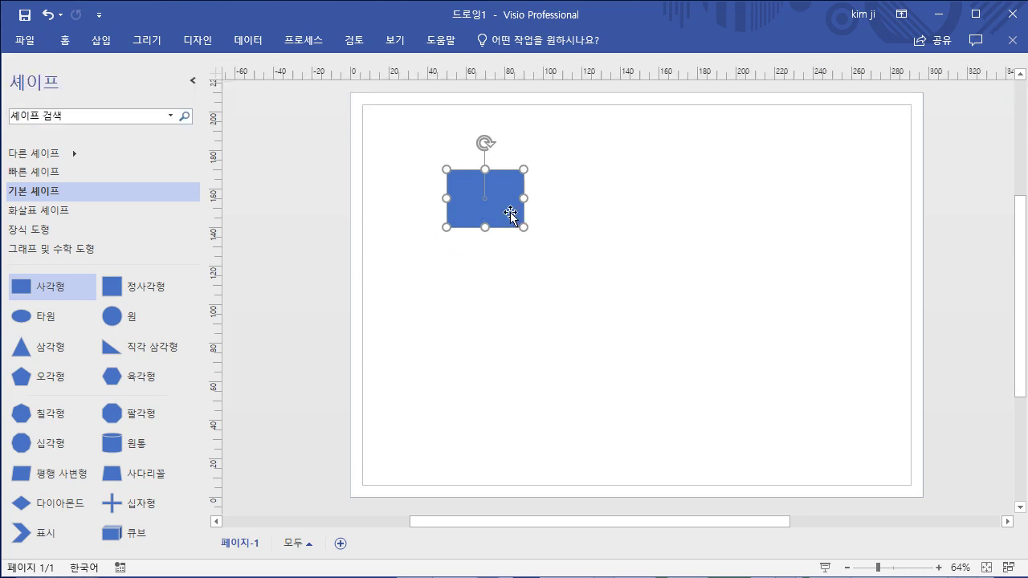
right_click(526, 212)
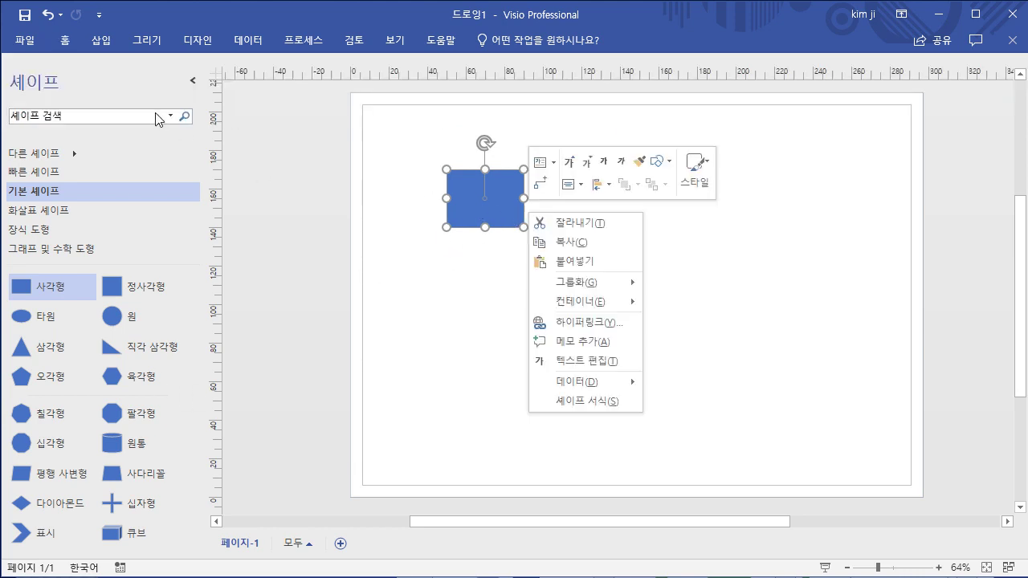
mouse_move(605, 310)
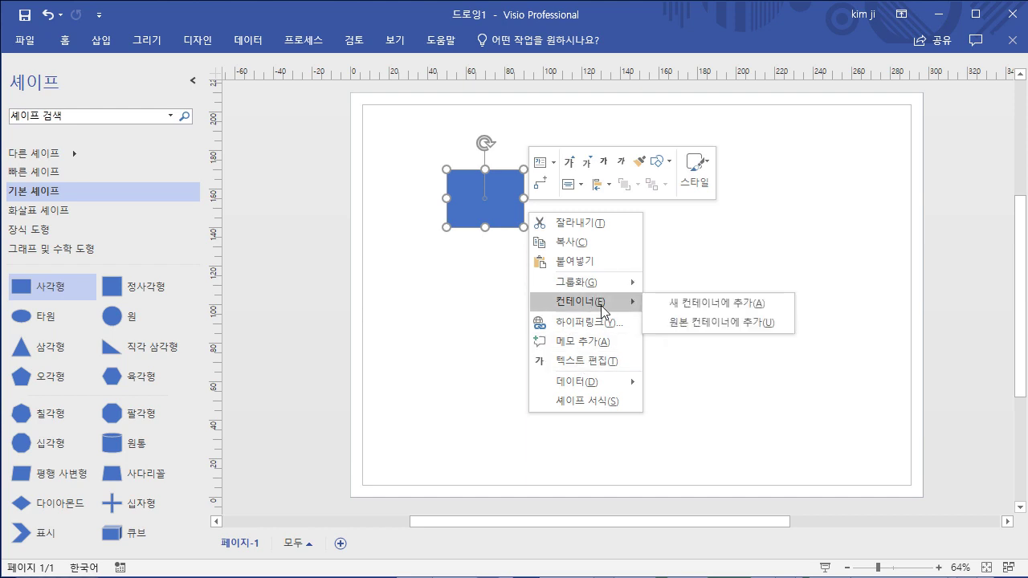
mouse_move(604, 286)
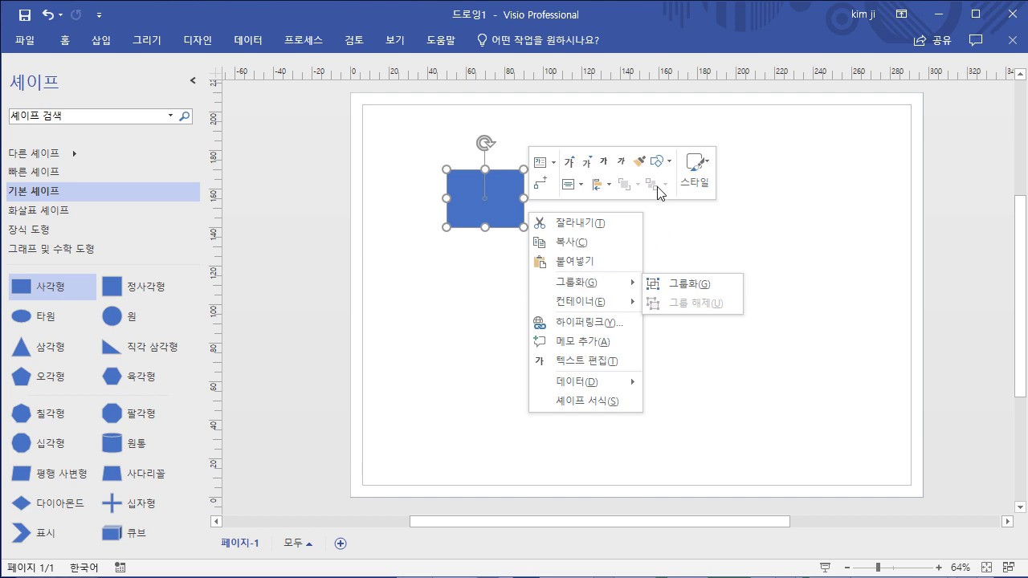
- Try 다이어그램 회전 on the rectangle with the 오른쪽으로 회전 and 상하 대칭 options
left_click(67, 41)
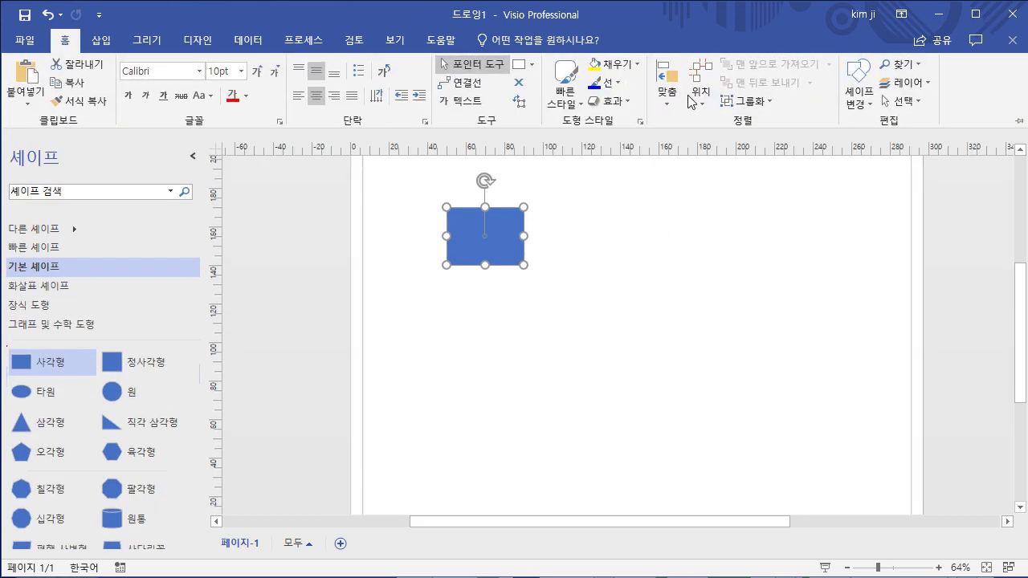
left_click(703, 103)
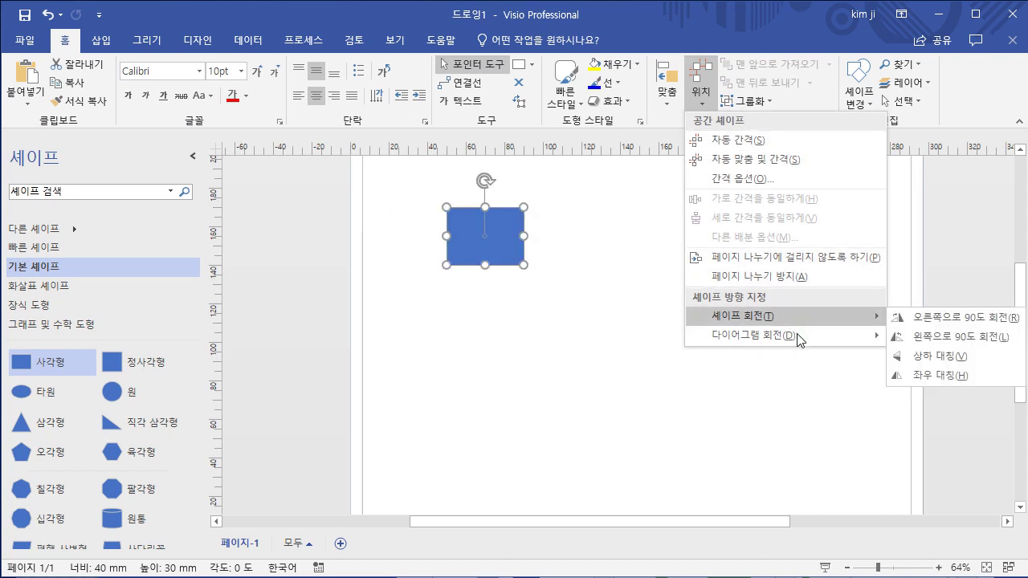
mouse_move(797, 335)
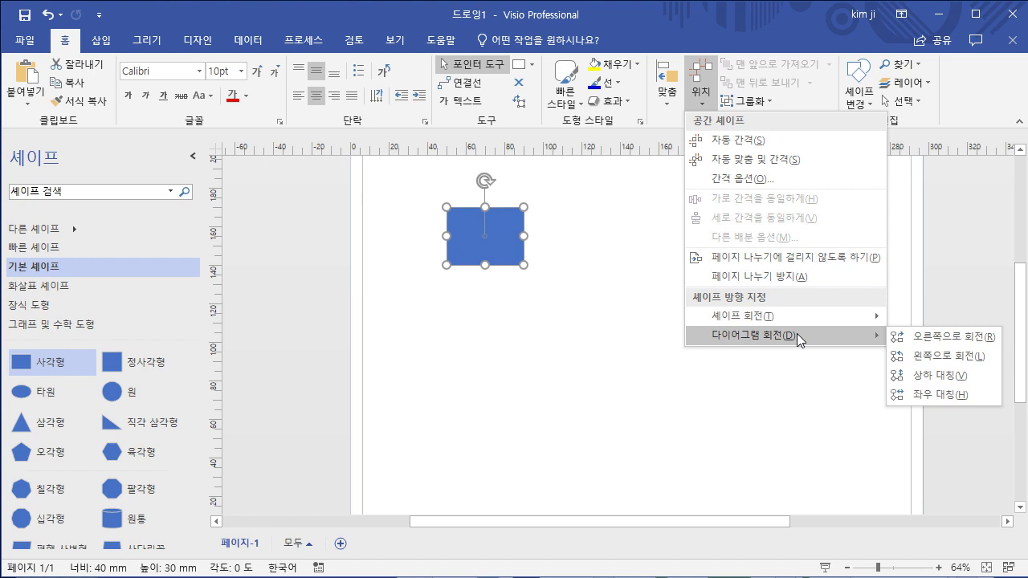
left_click(935, 337)
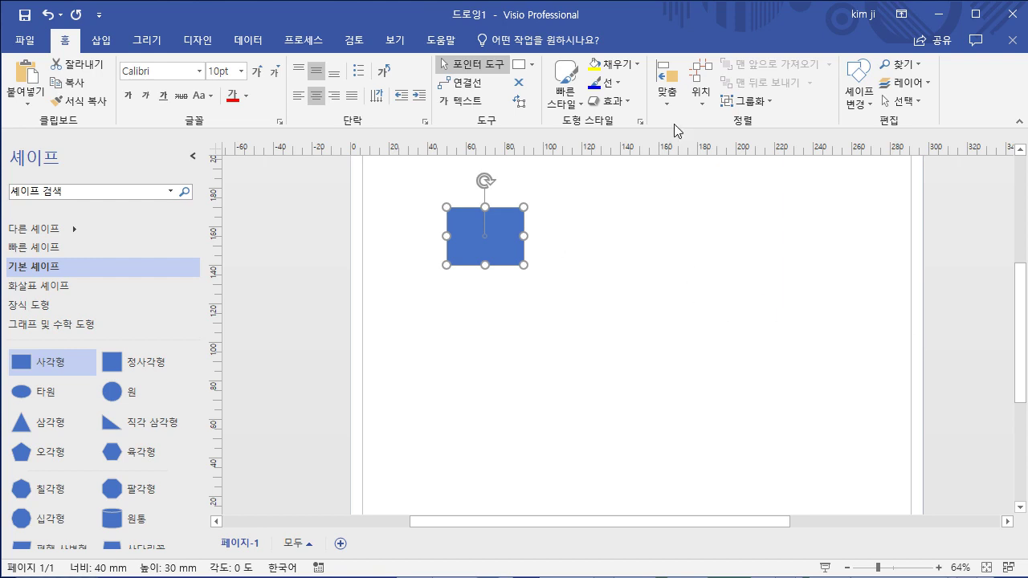
left_click(700, 98)
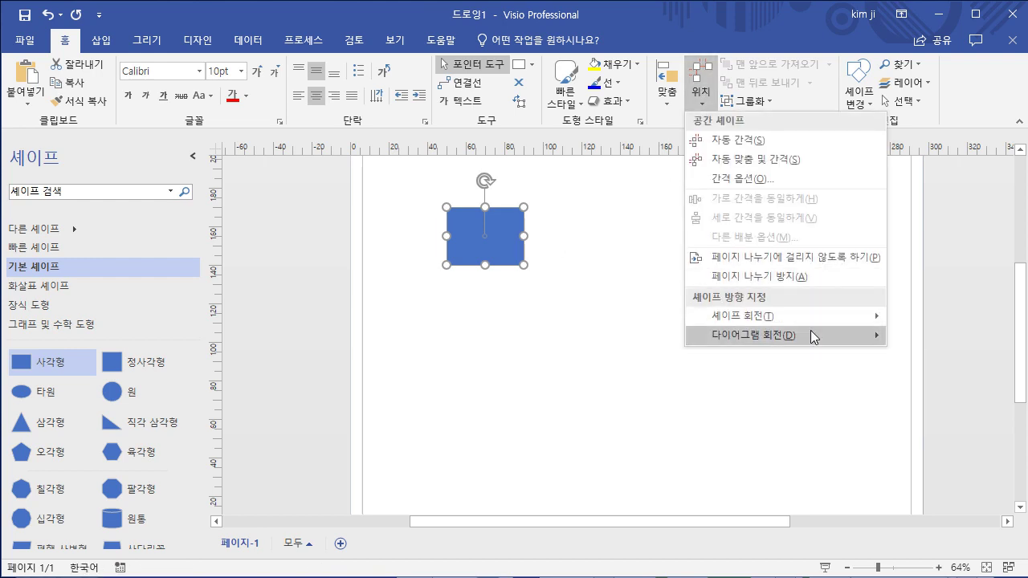
mouse_move(810, 331)
left_click(939, 376)
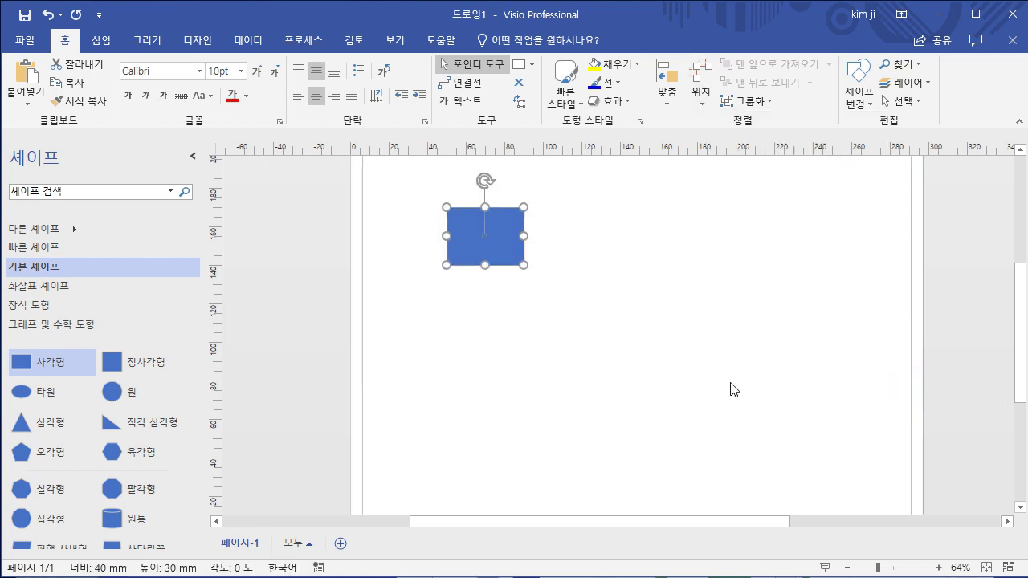
- Flip the rectangle vertically with the 셰이프 회전 option 상하 대칭 and flip it back the same way
double_click(505, 241)
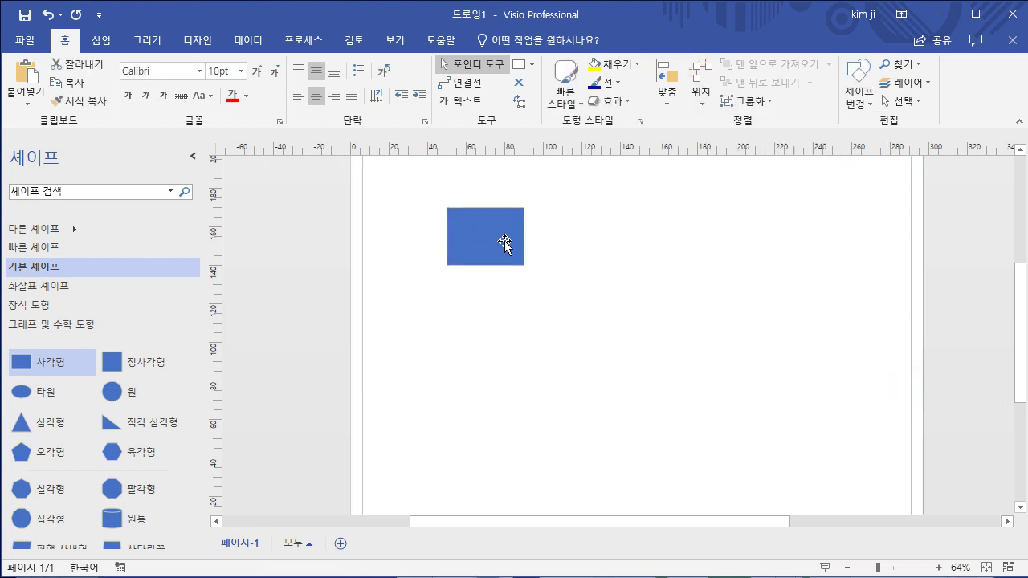
key("Escape")
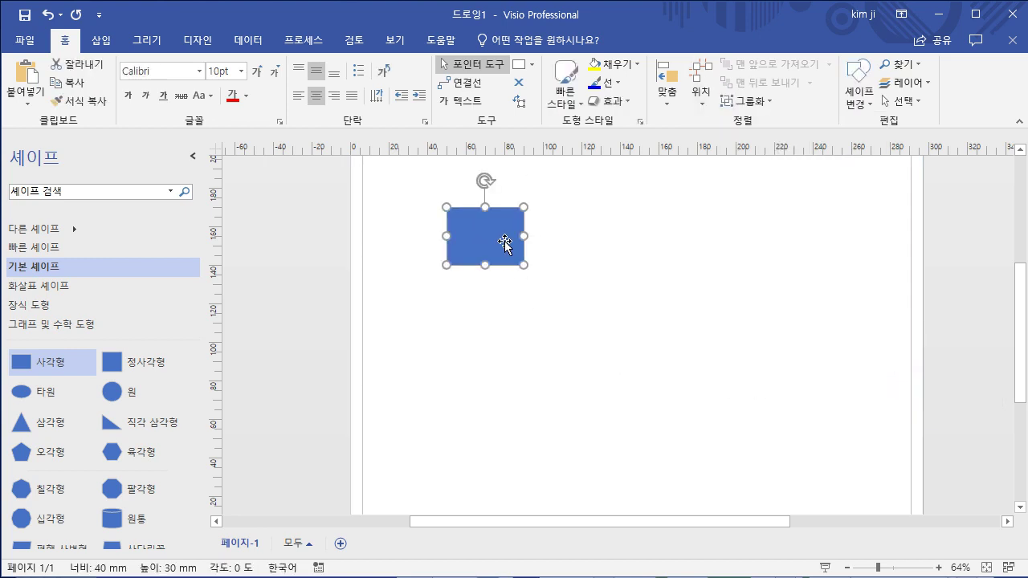
left_click(707, 105)
mouse_move(823, 314)
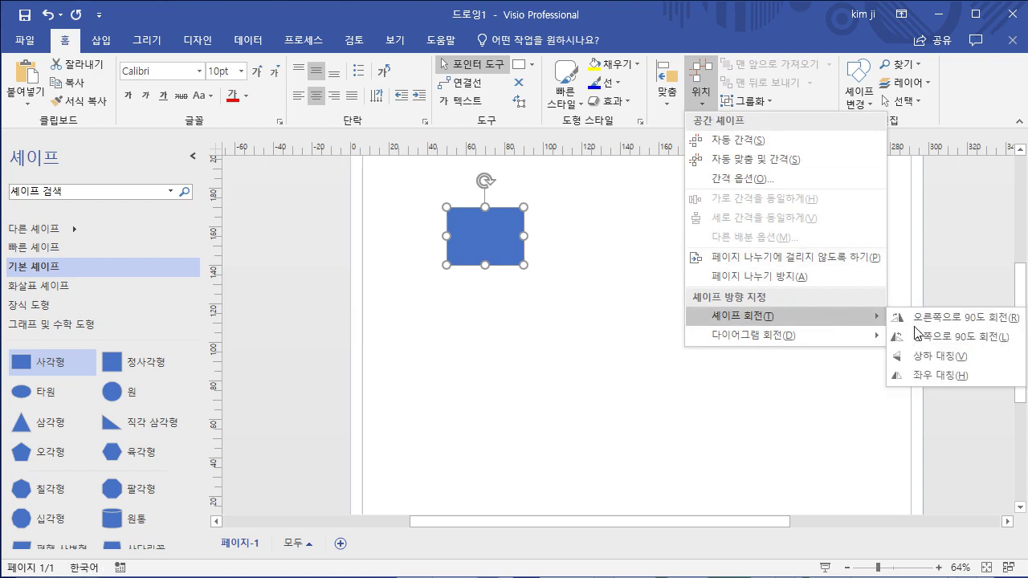
left_click(933, 361)
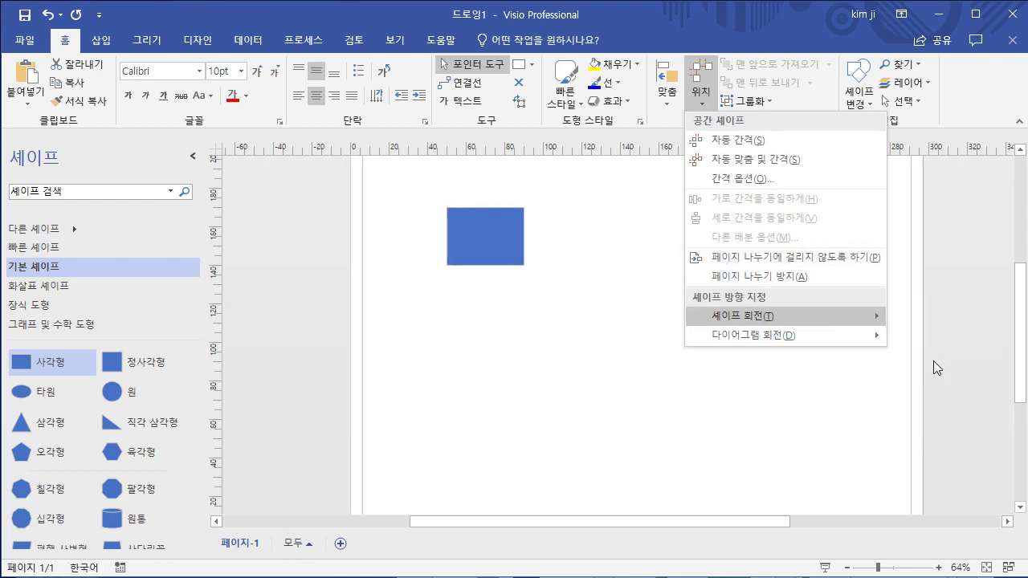
left_click(700, 93)
mouse_move(820, 316)
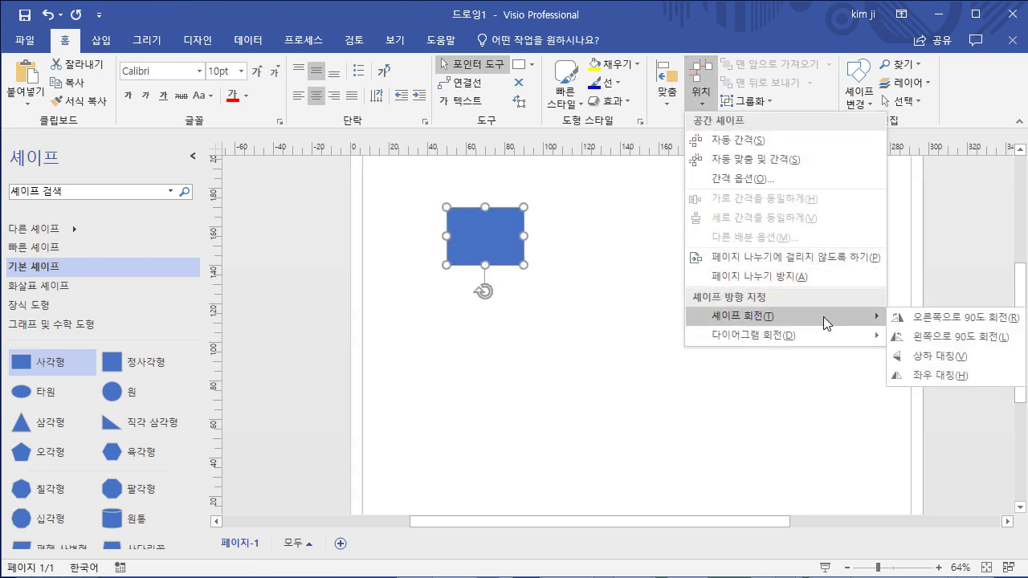
left_click(939, 361)
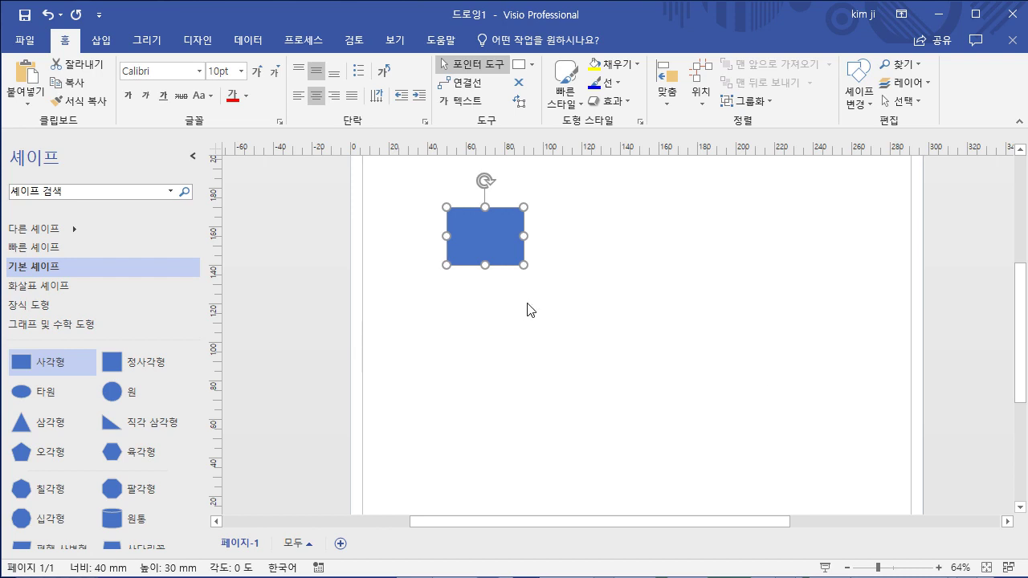
- Enlarge the rectangle to about 90 mm wide and 67 mm high and place a 원 over its lower-right corner
left_click_drag(523, 267, 612, 302)
left_click(290, 406)
left_click_drag(113, 392, 630, 343)
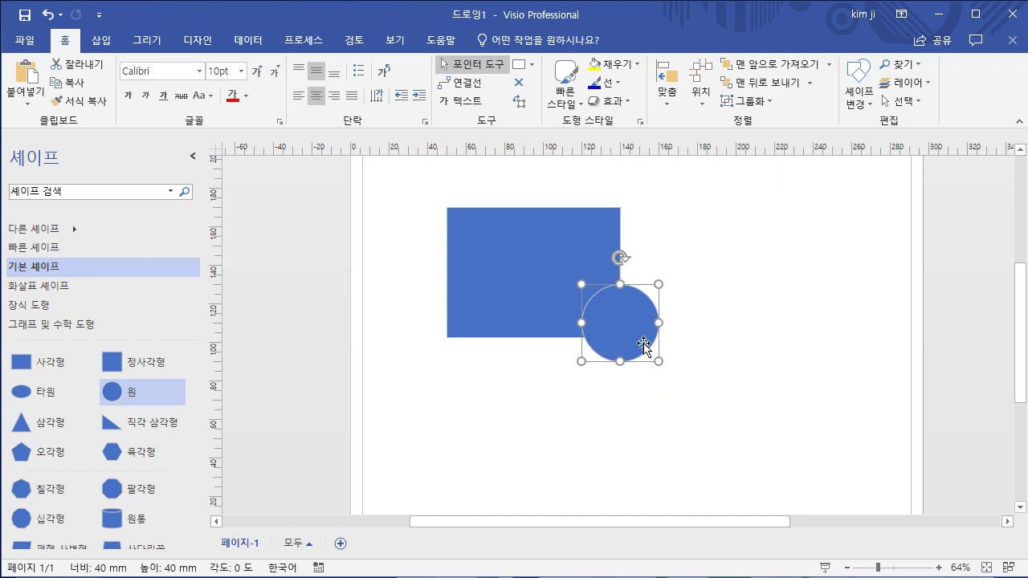
left_click(626, 71)
left_click(625, 71)
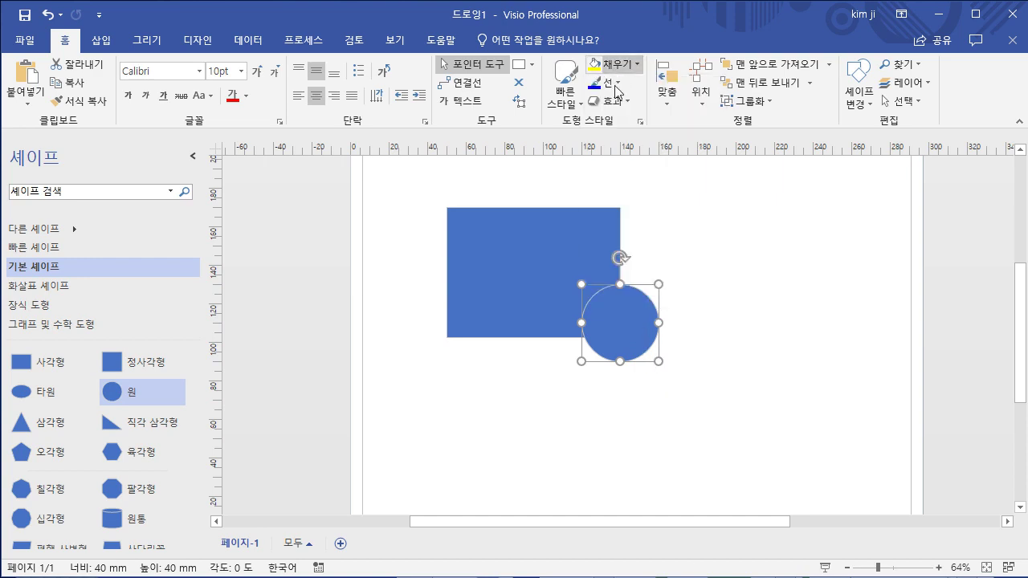
key("Escape")
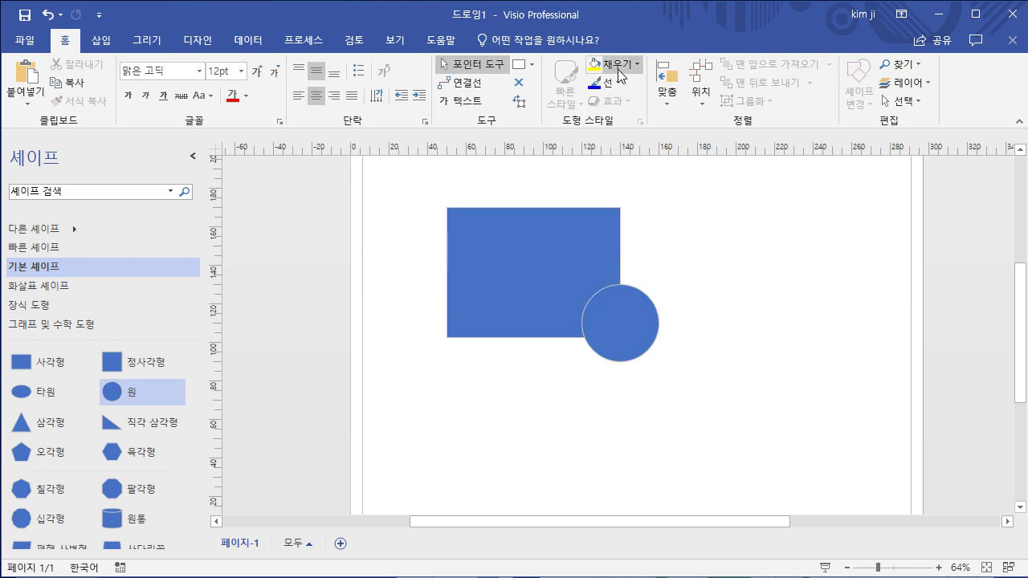
left_click(620, 68)
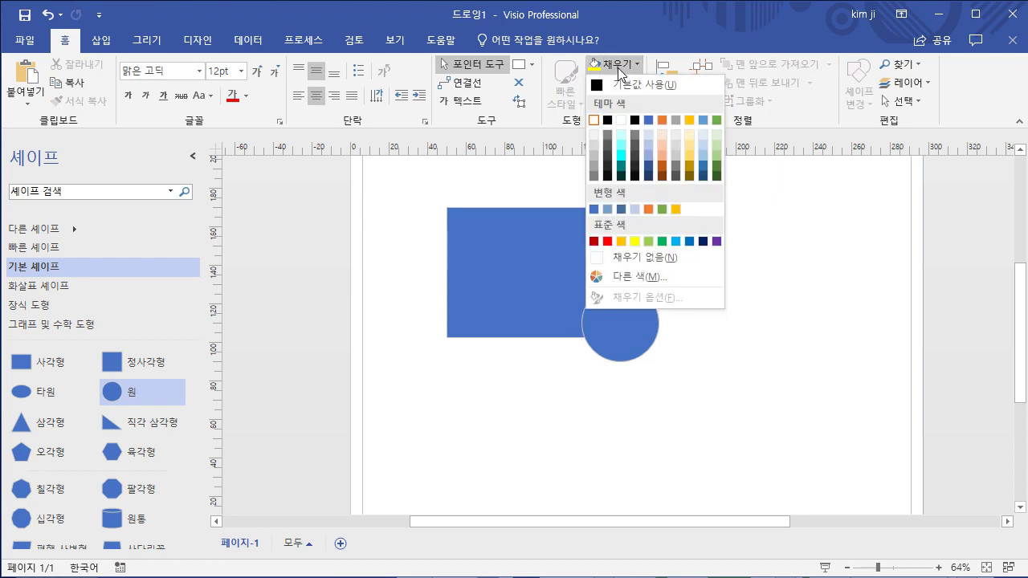
left_click(660, 155)
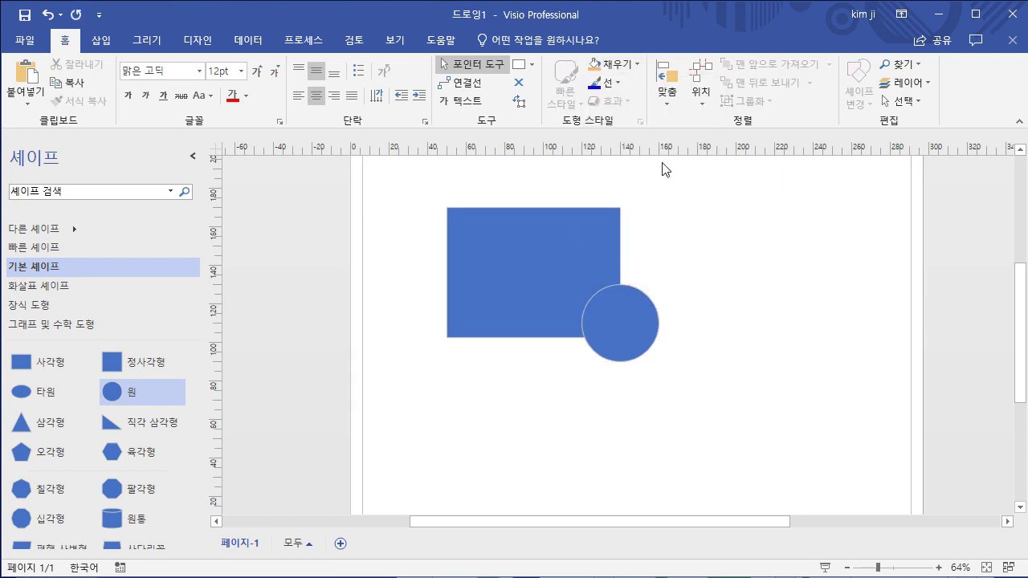
- Fill the circle overlapping the rectangle's corner with a light gold theme color
left_click(650, 333)
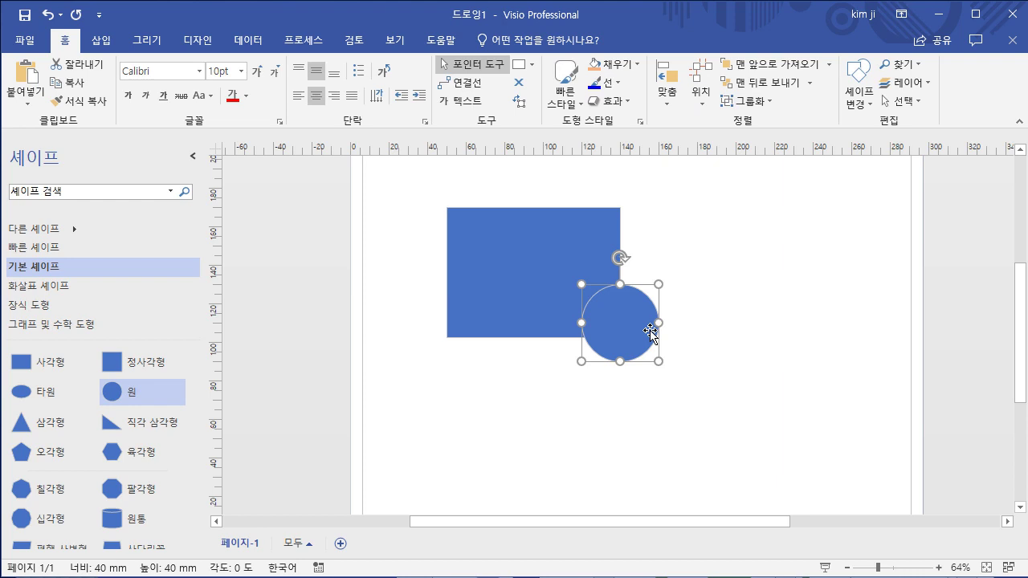
left_click(639, 65)
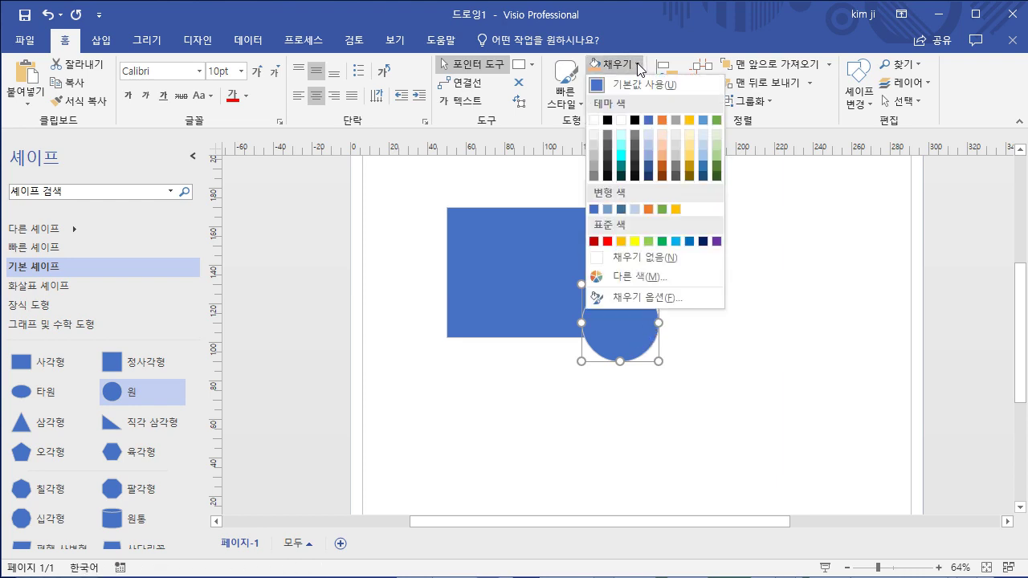
left_click(690, 155)
left_click(701, 372)
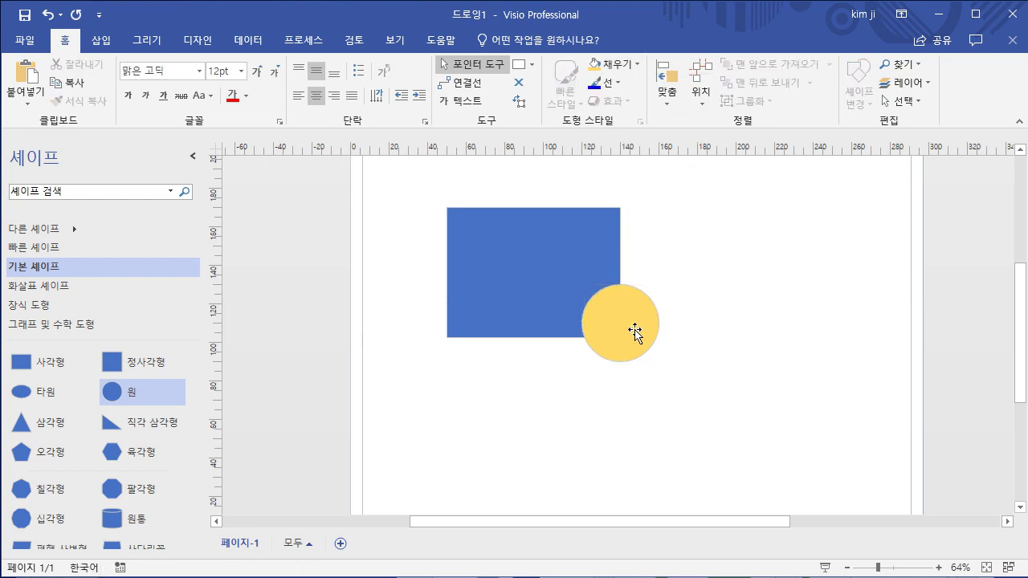
left_click(610, 340)
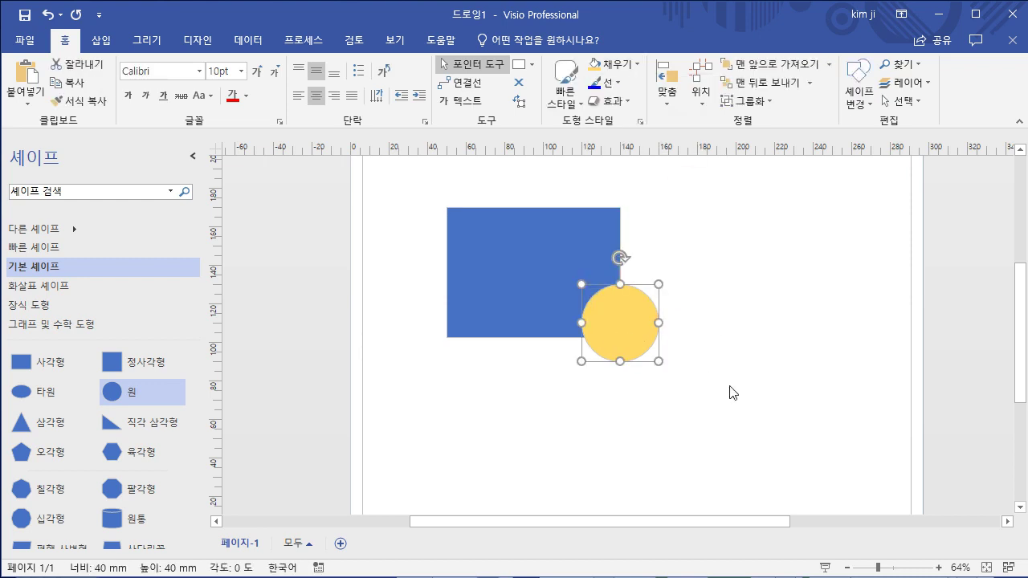
left_click(730, 392)
- Give the gold circle a bright turquoise outline from the theme colors
left_click(610, 323)
left_click(609, 82)
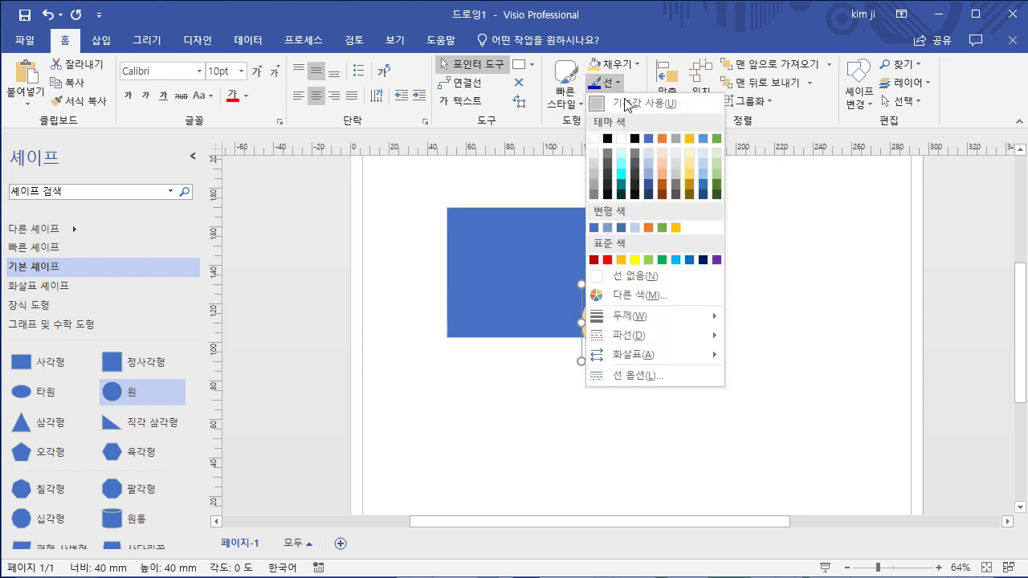
left_click(625, 175)
left_click(755, 373)
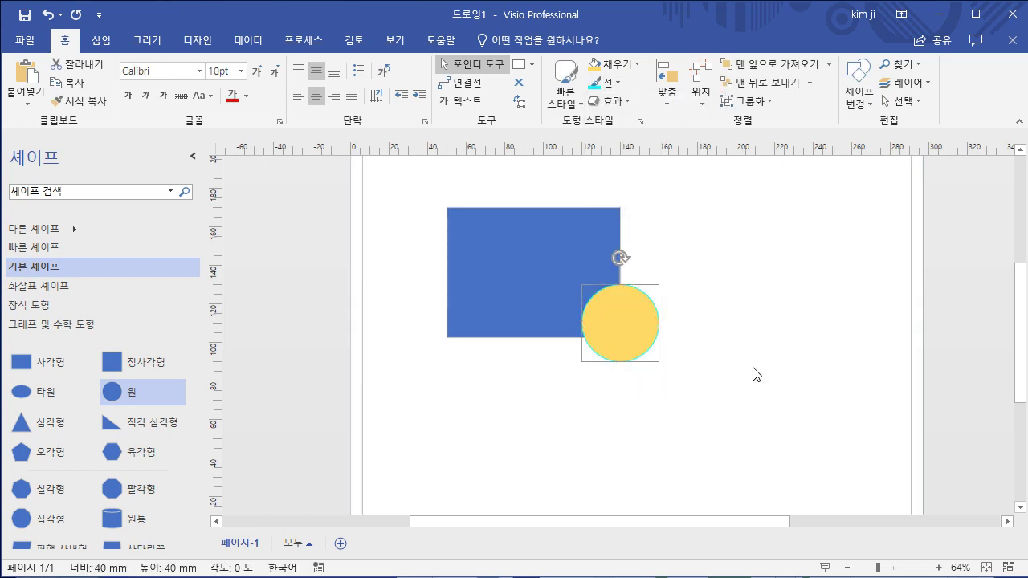
- Enlarge the circle to about 80 mm in diameter and position it overlapping the rectangle's lower-right corner
mouse_move(618, 332)
left_mouse_down()
mouse_move(601, 305)
mouse_move(628, 333)
left_mouse_up()
left_click_drag(668, 361, 745, 439)
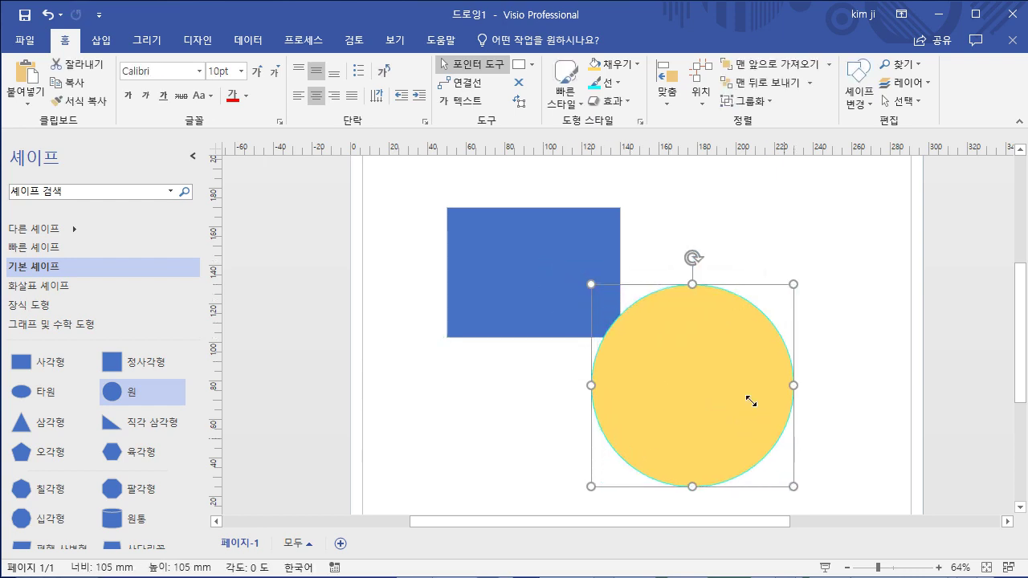
left_click_drag(664, 332, 673, 363)
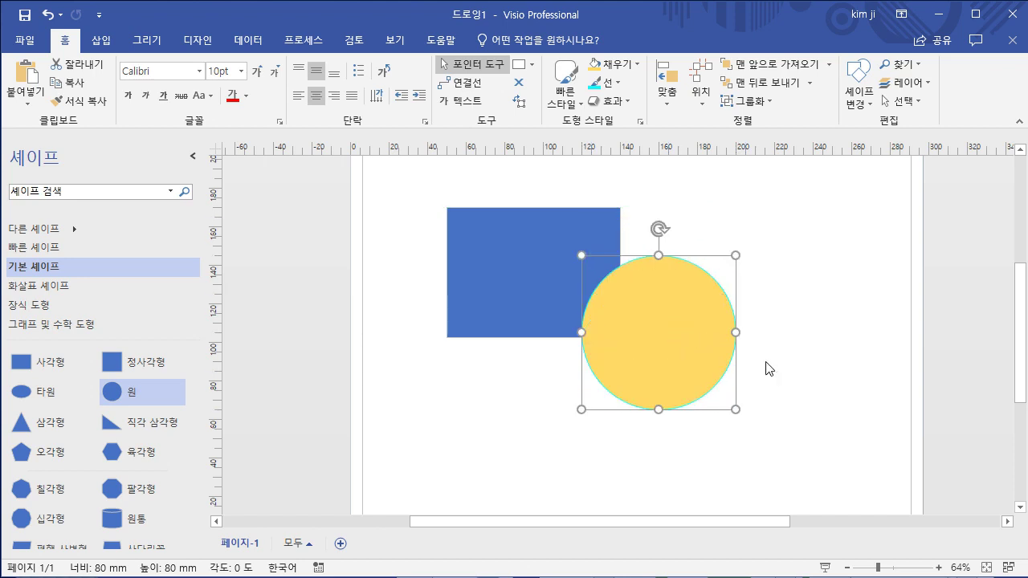
- Try the 자동 맞춤 alignment option on the enlarged circle alone
left_click(677, 90)
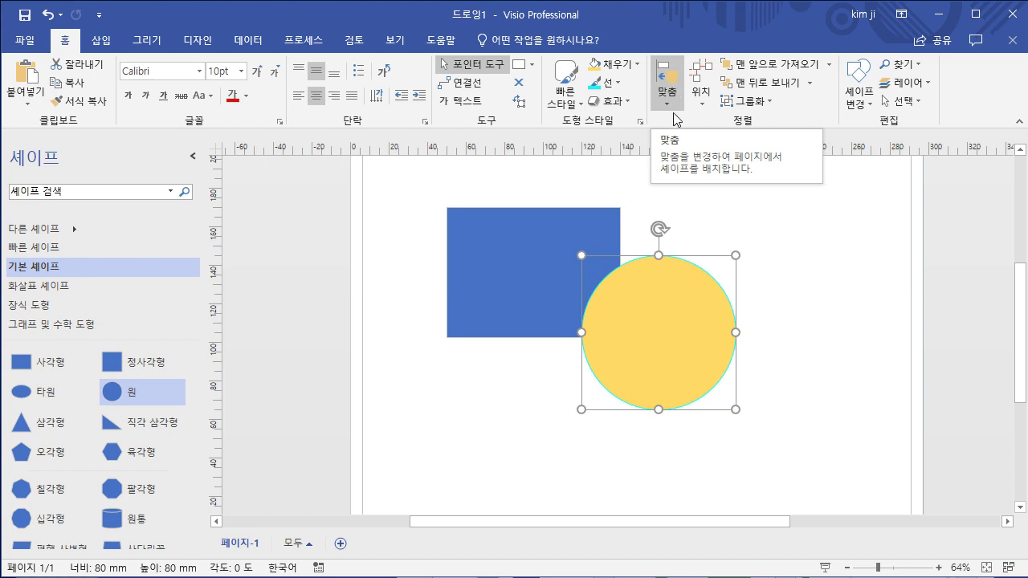
left_click(672, 112)
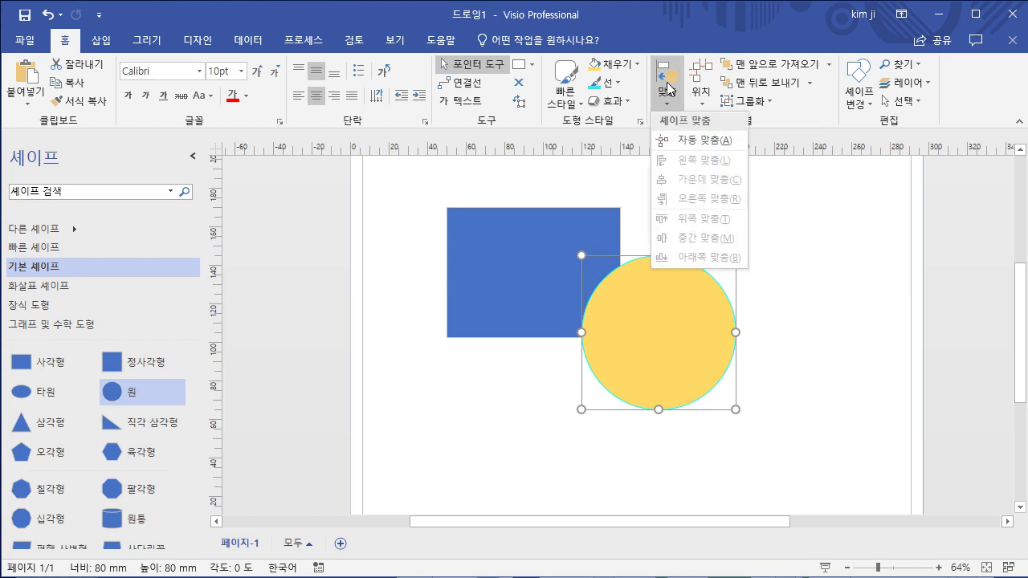
left_click(669, 89)
left_click(673, 87)
left_click(691, 145)
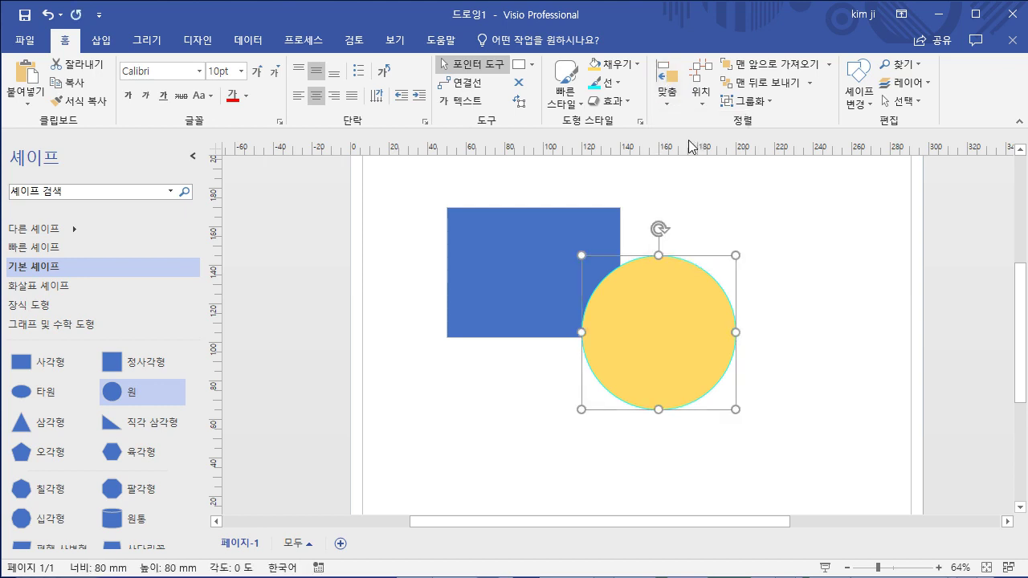
- Select the rectangle and the overlapping circle together with a selection area around both
left_click(775, 337)
left_click(675, 339)
left_click(592, 184)
left_click_drag(563, 172, 835, 434)
left_click(561, 309)
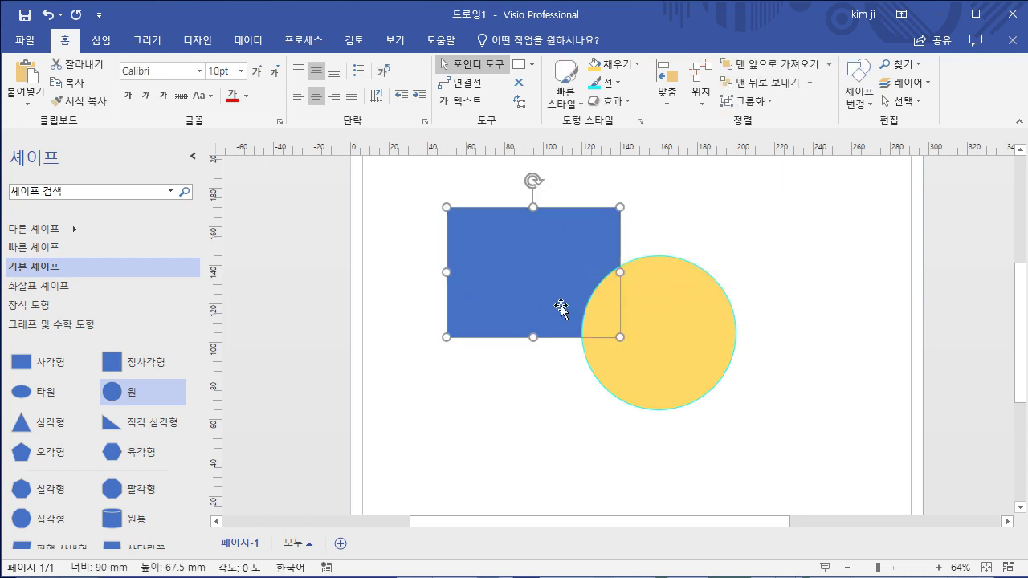
left_click(663, 351)
left_click(461, 327)
left_click_drag(391, 180, 803, 453)
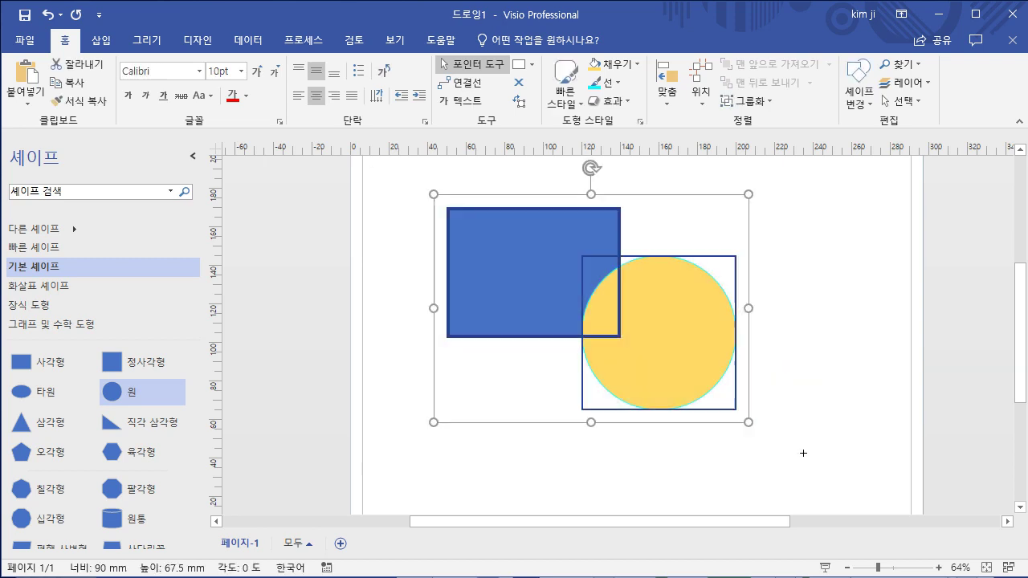
- Try 자동 맞춤 on the two selected shapes and align their left edges with 왼쪽 맞춤
left_click(668, 85)
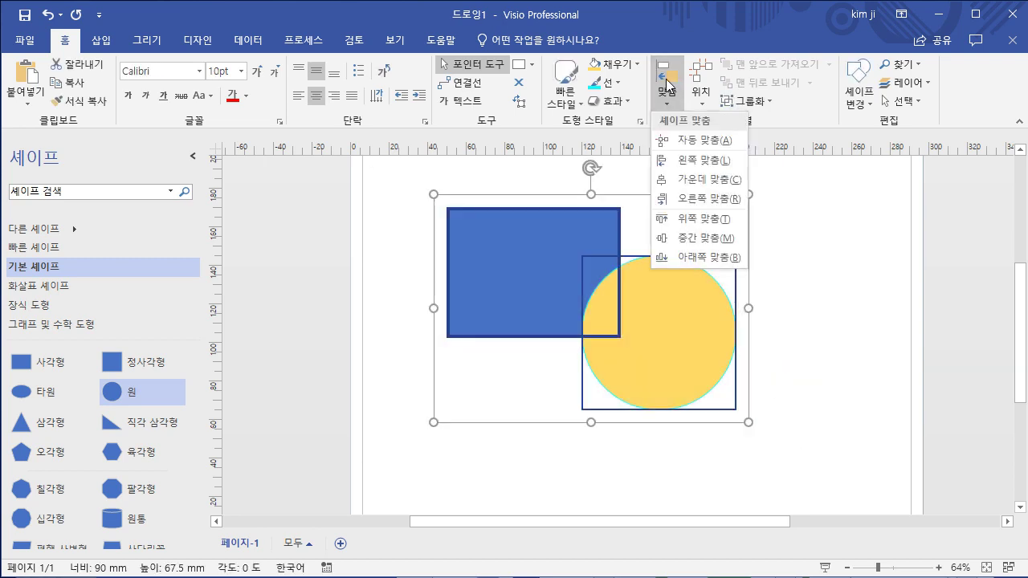
left_click(667, 84)
left_click(667, 84)
left_click(690, 147)
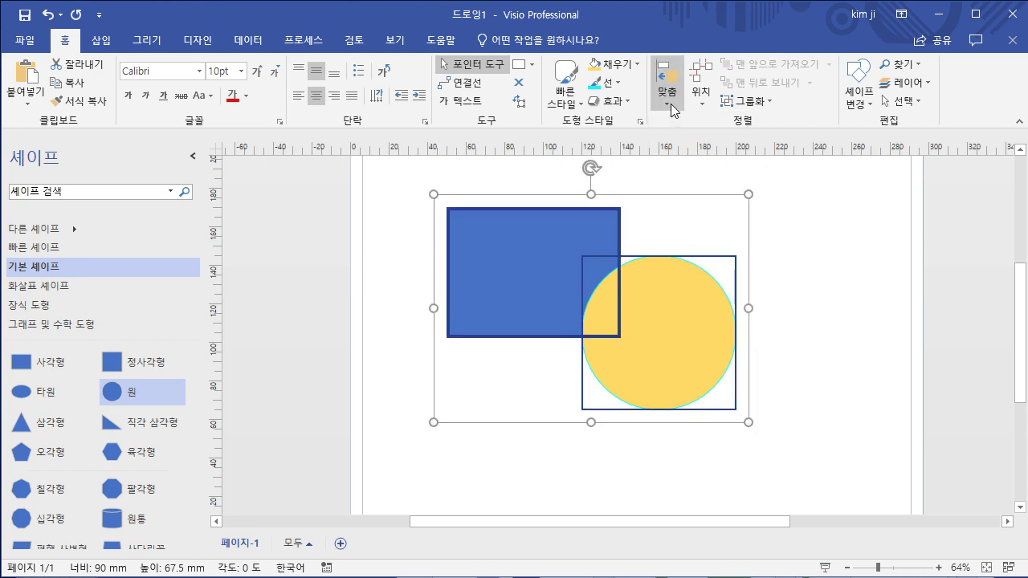
left_click(674, 110)
left_click(686, 160)
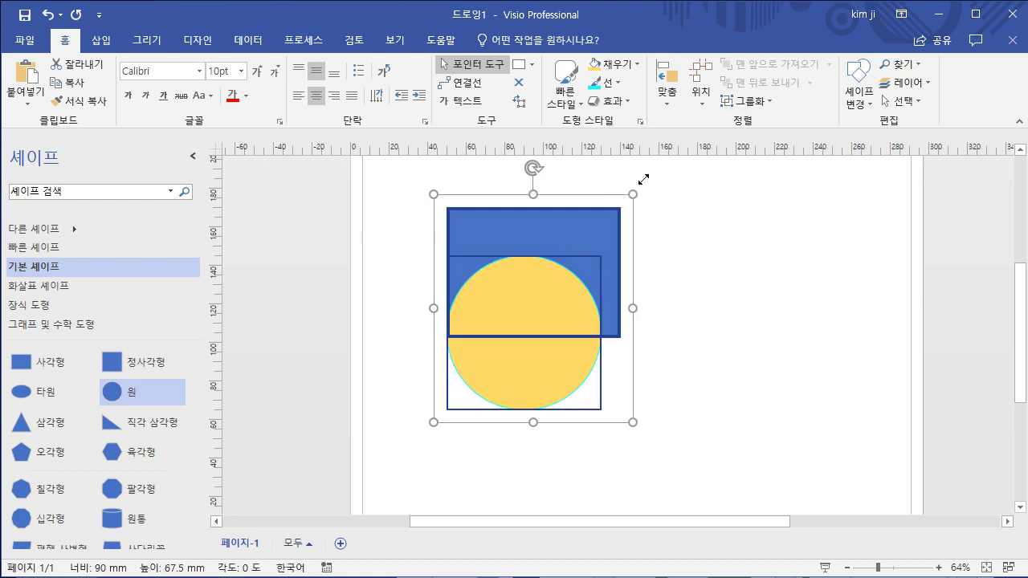
- Try 자동 맞춤 again and center the circle horizontally on the rectangle with 가운데 맞춤
left_click(671, 102)
left_click(689, 142)
left_click(669, 95)
left_click(704, 188)
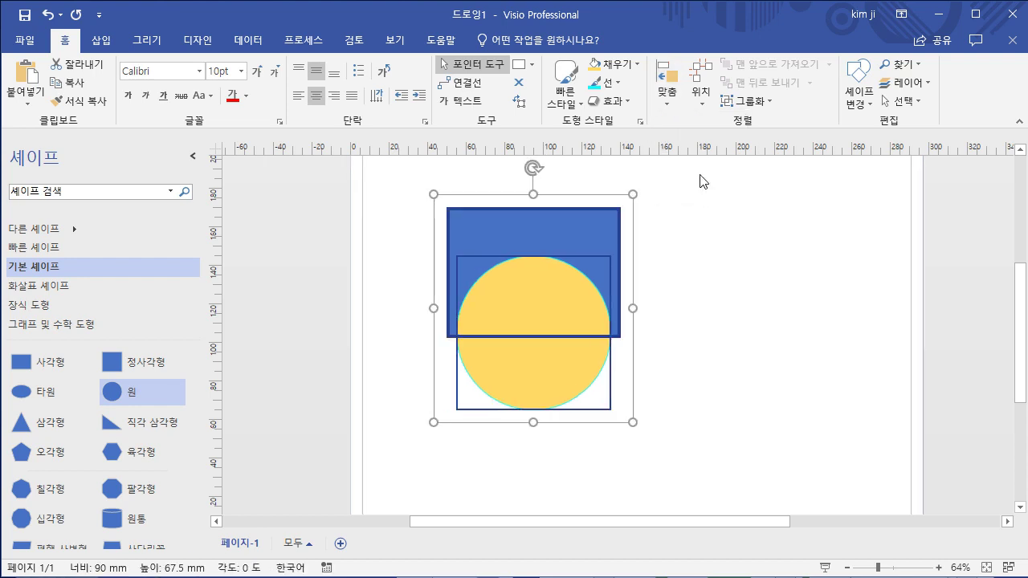
- Align the circle vertically to the rectangle in turn with 위쪽 맞춤, 중간 맞춤 and 아래쪽 맞춤
left_click(667, 93)
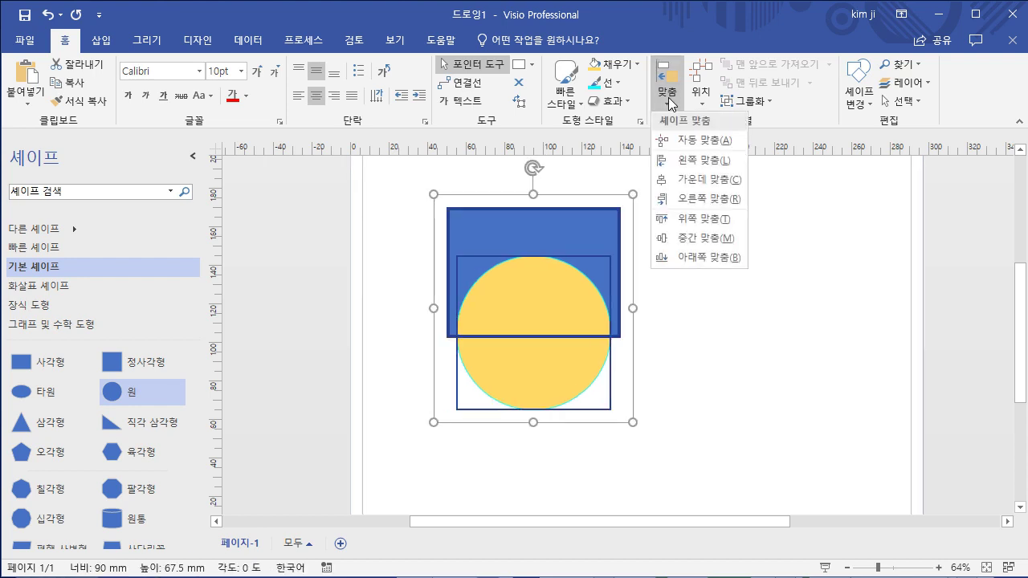
left_click(706, 220)
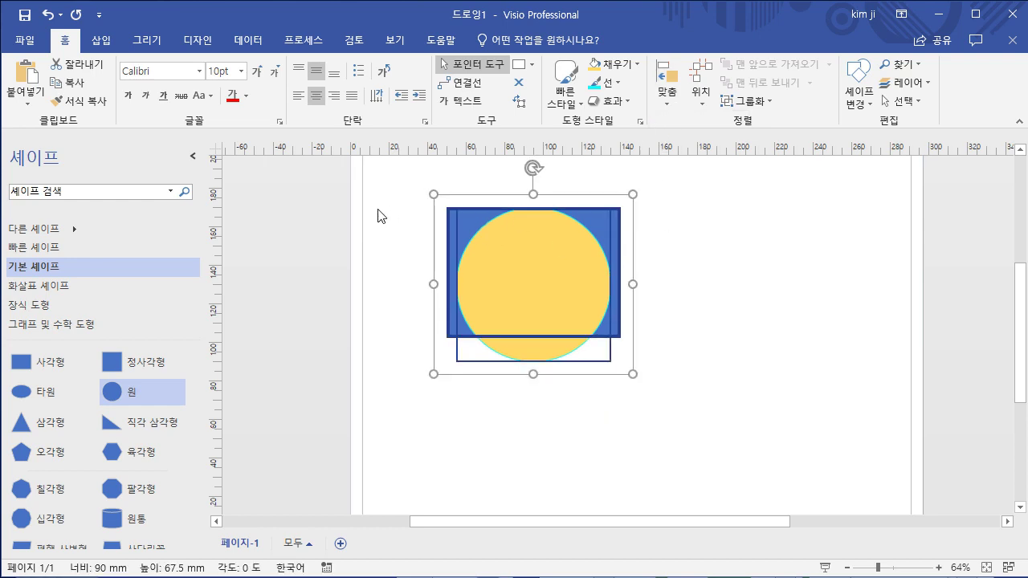
left_click(670, 101)
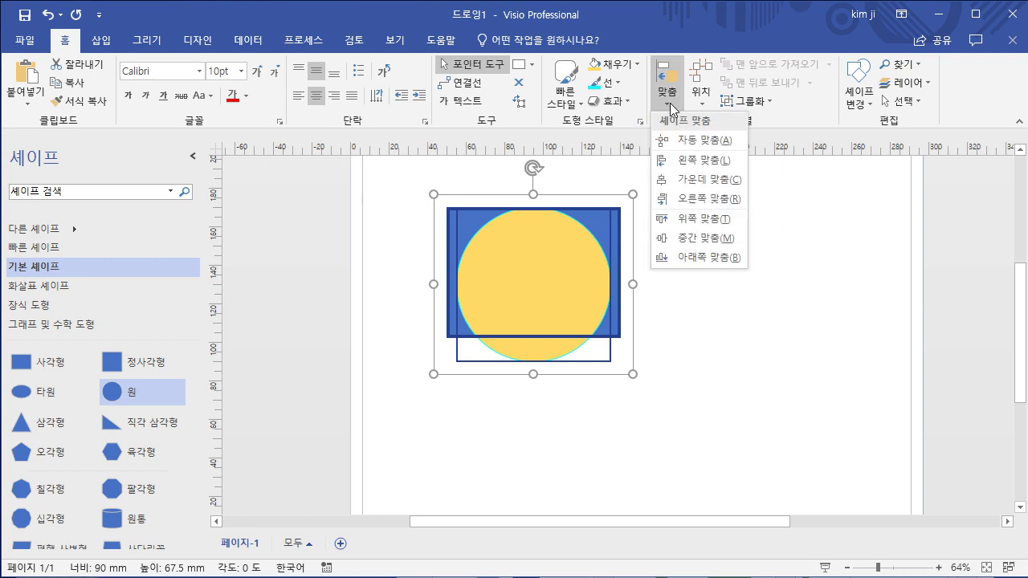
left_click(695, 240)
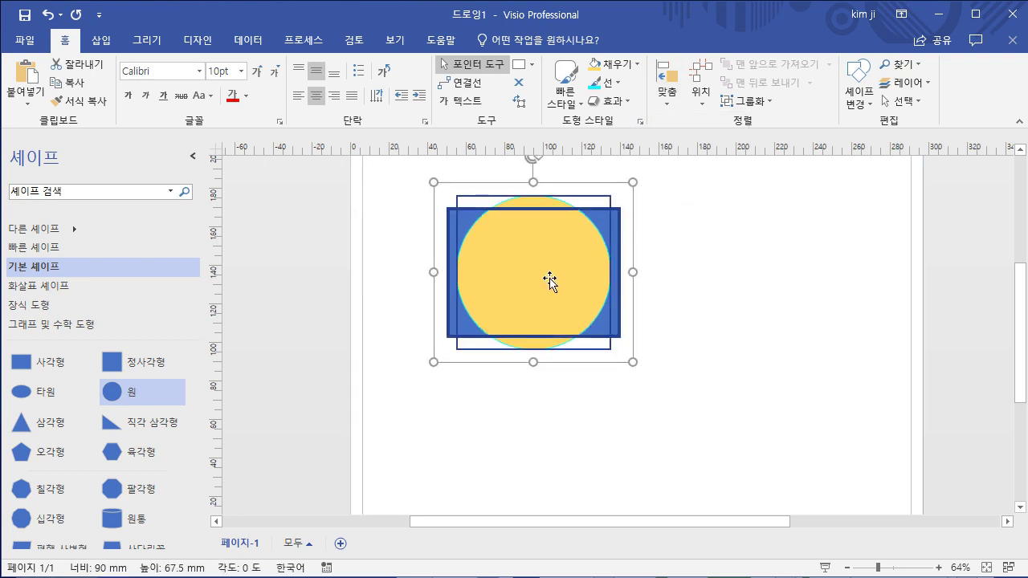
left_click(670, 106)
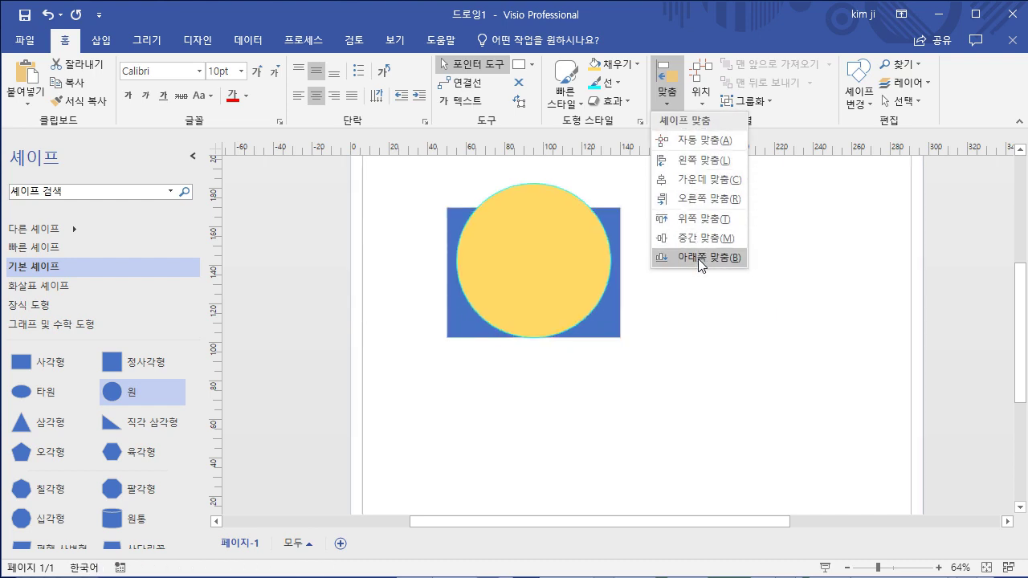
left_click(698, 259)
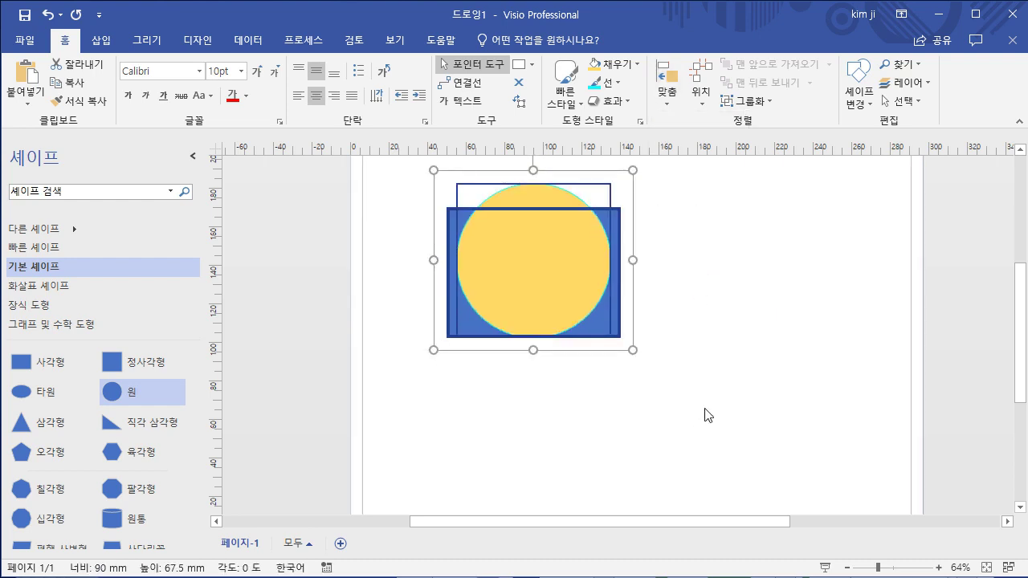
left_click(751, 366)
- Move the circle off the rectangle into the empty space on its right side
left_click_drag(728, 438, 361, 339)
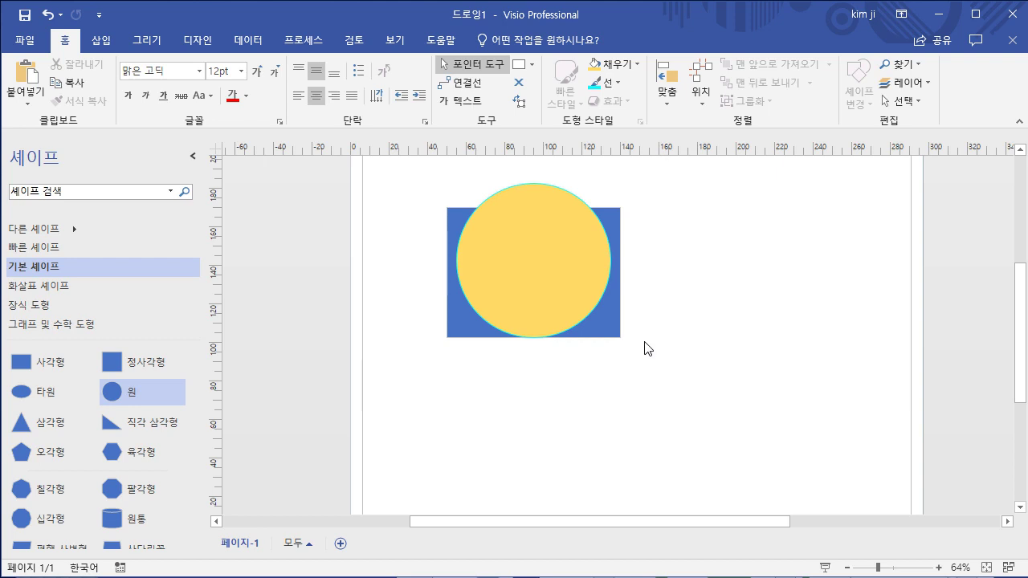
left_click_drag(583, 276, 743, 276)
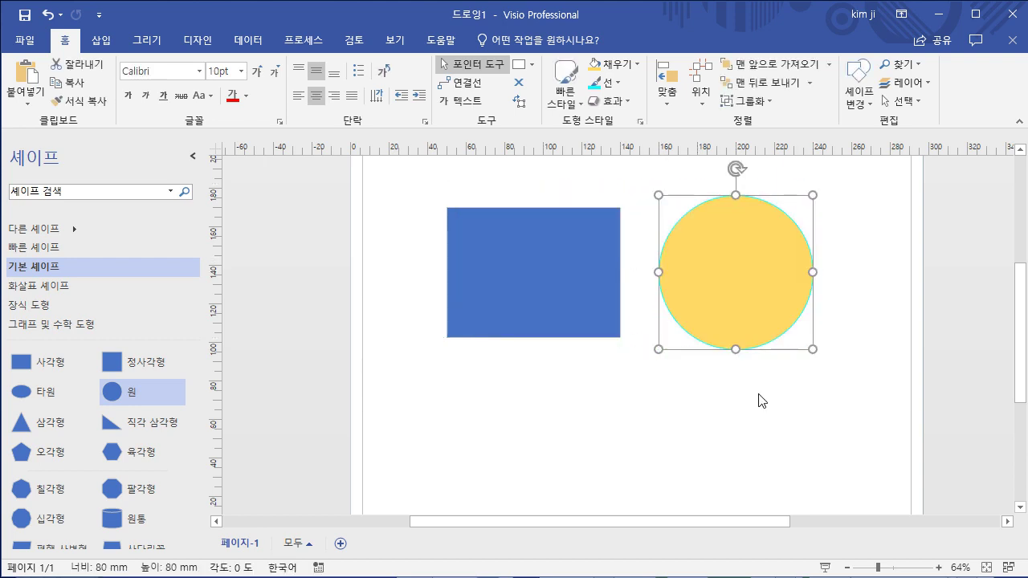
left_click(760, 396)
- Select only the separated circle and try the 자동 맞춤 alignment option on it
left_click_drag(794, 416, 648, 176)
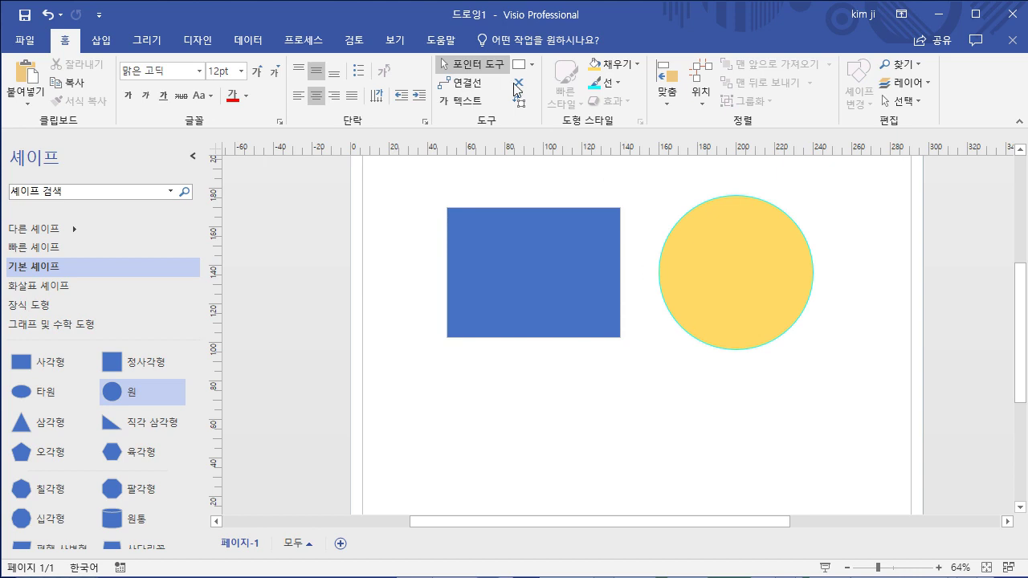
left_click(476, 70)
left_click_drag(861, 427, 636, 168)
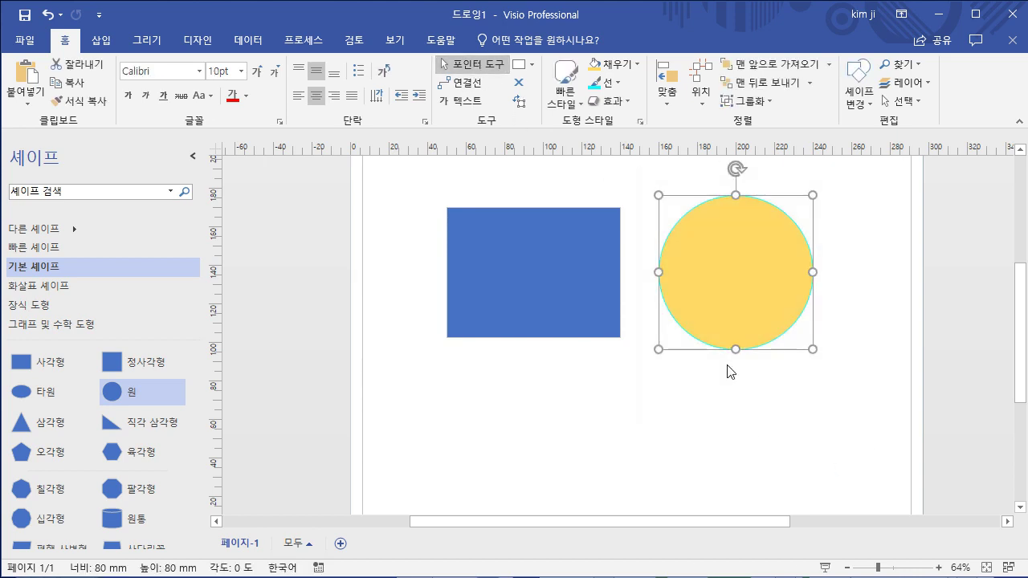
left_click(674, 83)
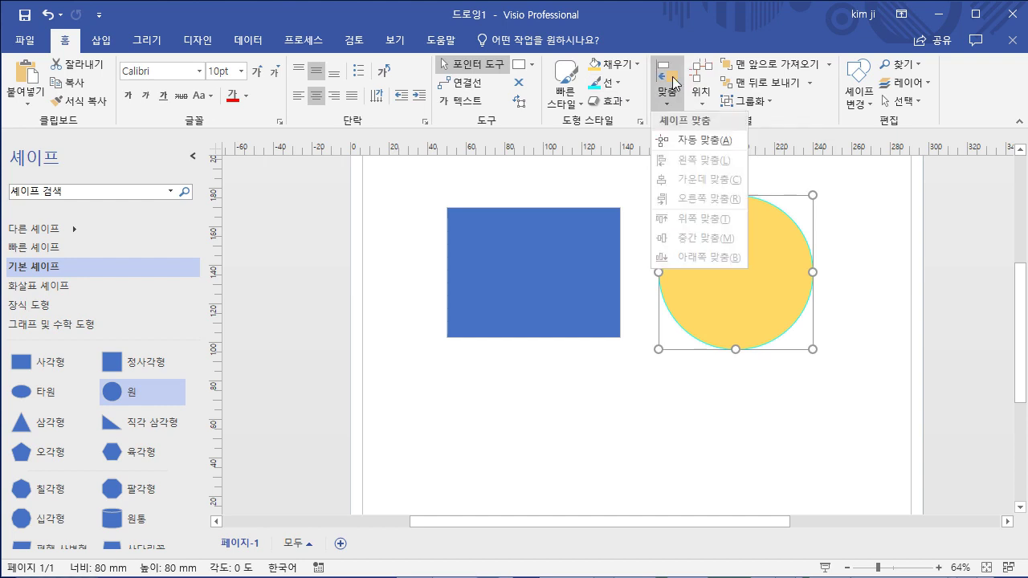
left_click(675, 140)
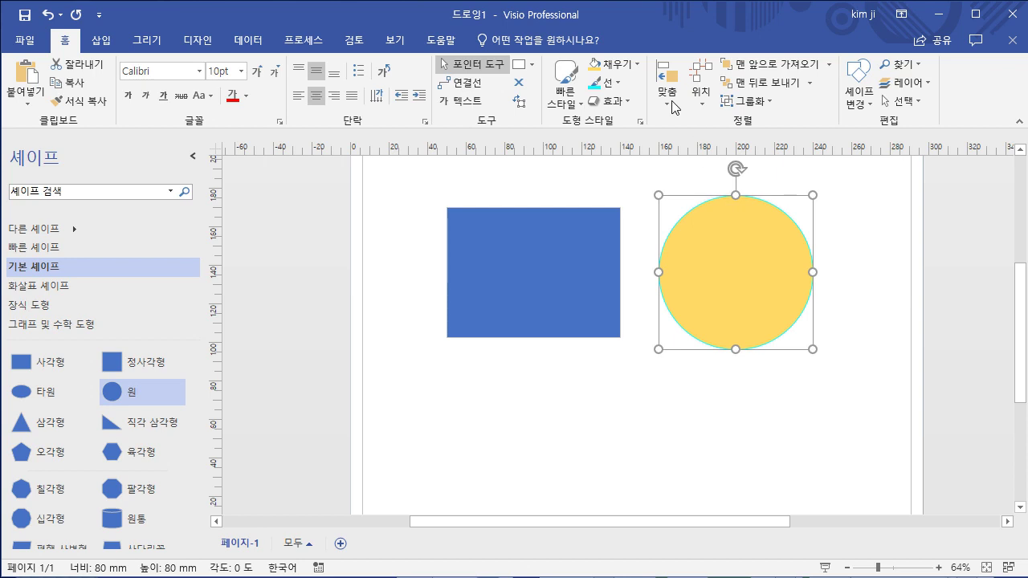
- Select the rectangle and the circle and align their right edges with 오른쪽 맞춤
left_click(664, 463)
left_click_drag(841, 399, 385, 184)
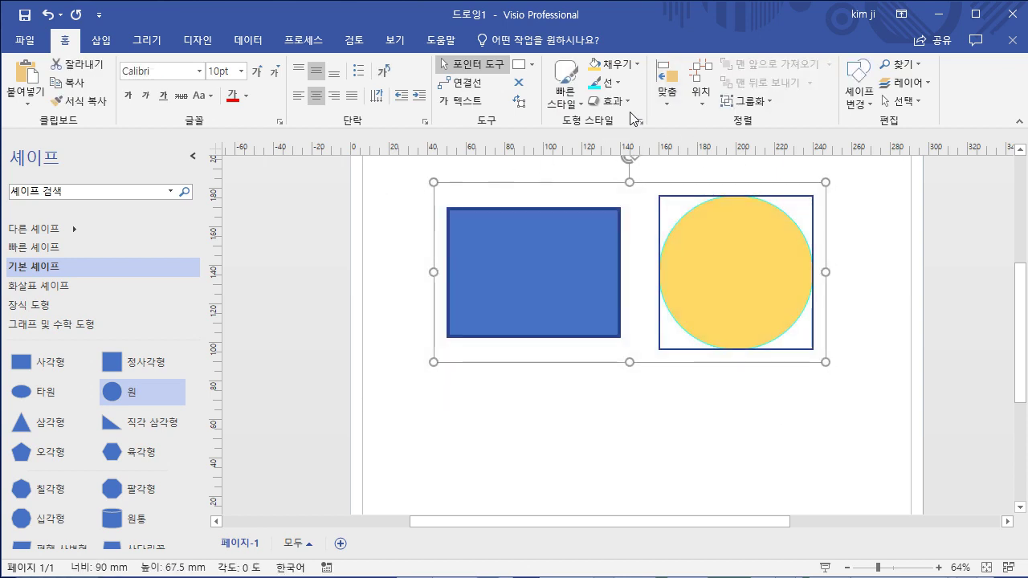
left_click(667, 92)
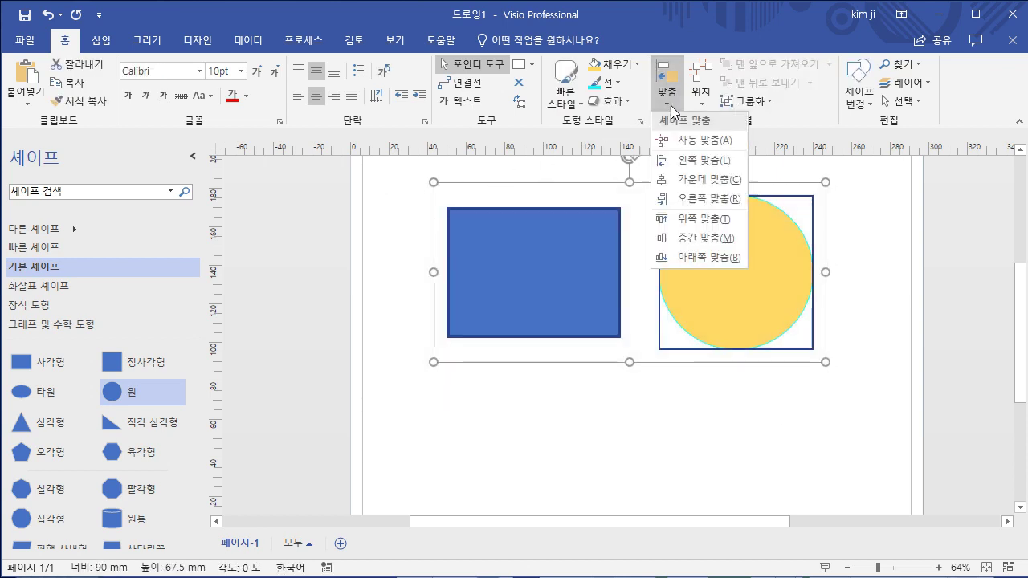
left_click(705, 205)
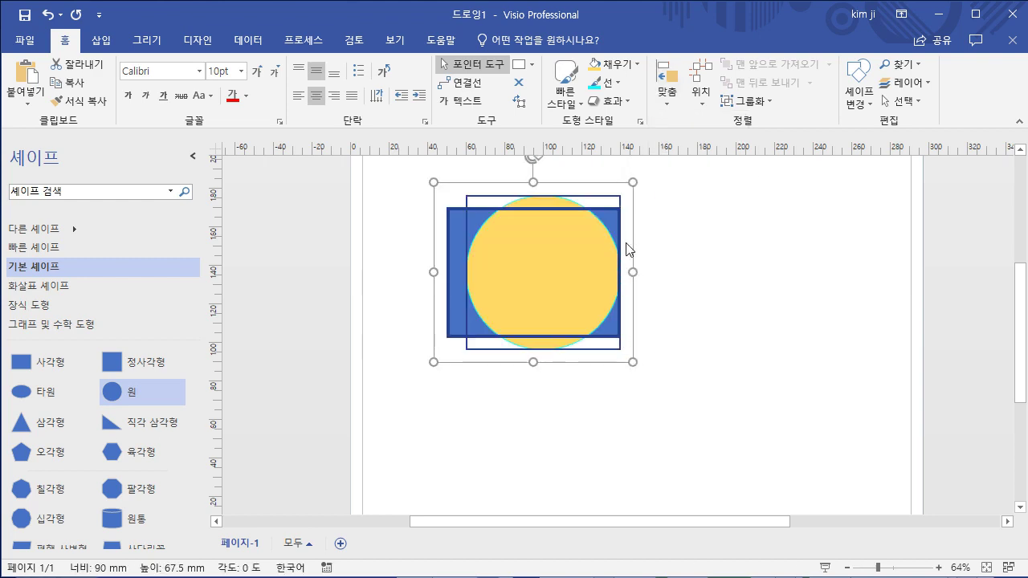
left_click(640, 310)
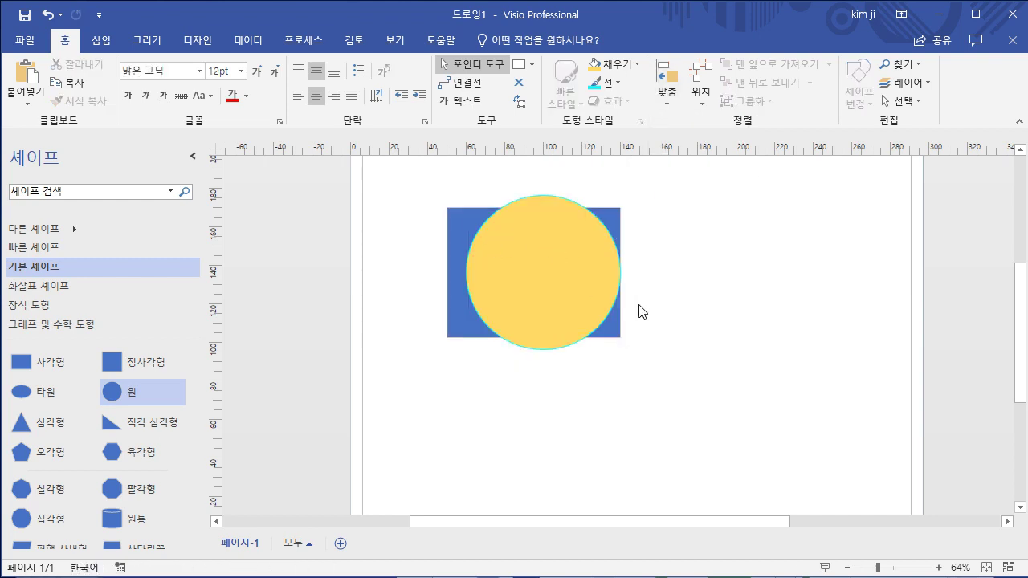
- Move the circle off the rectangle into the empty space on its right side and clear the selection
left_click(542, 276)
left_click_drag(566, 287, 768, 286)
left_click(746, 429)
left_click(516, 289)
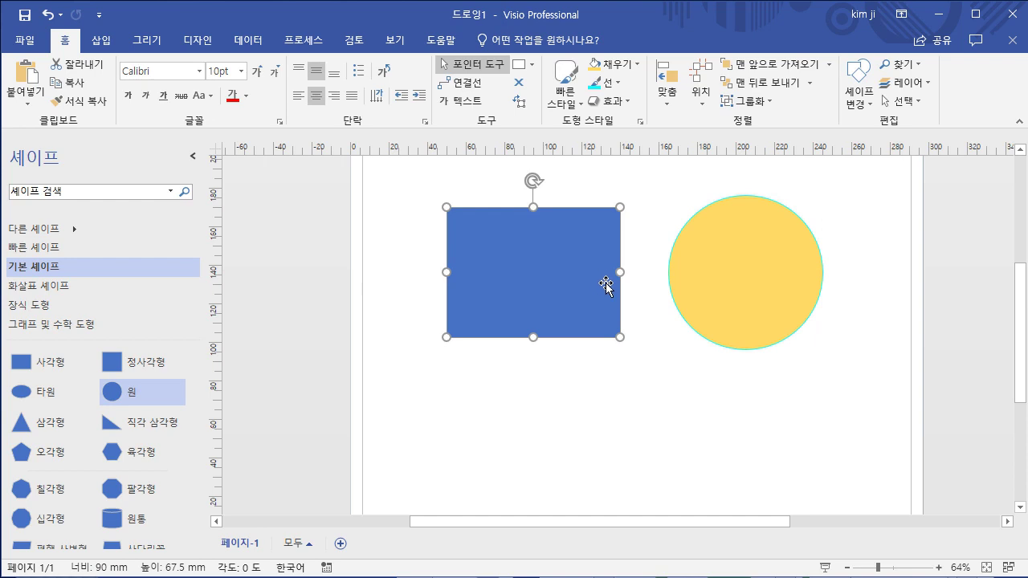
left_click(562, 430)
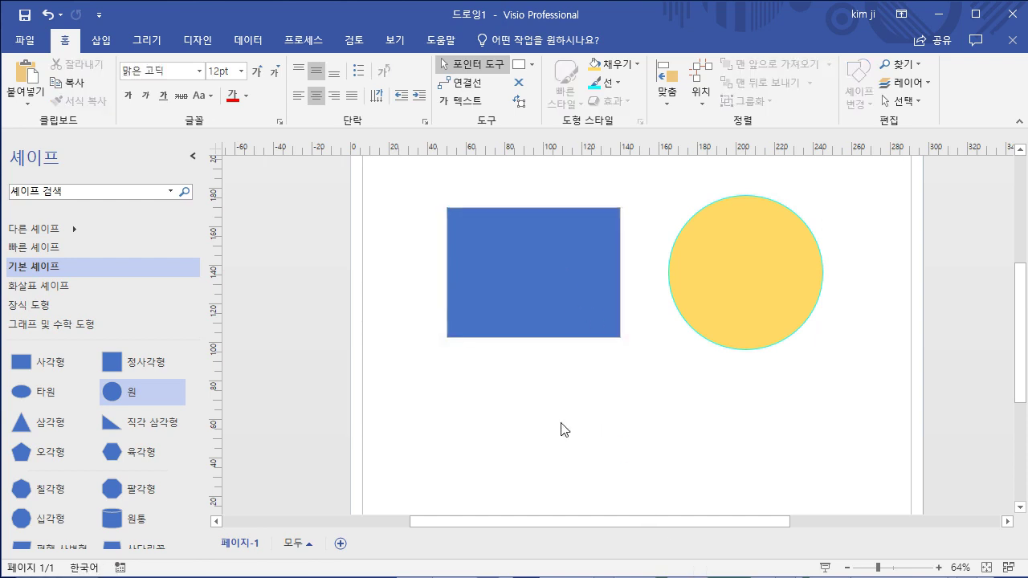
- Select both shapes and align the circle's top edge with the rectangle's using 위쪽 맞춤
left_click_drag(402, 193, 874, 415)
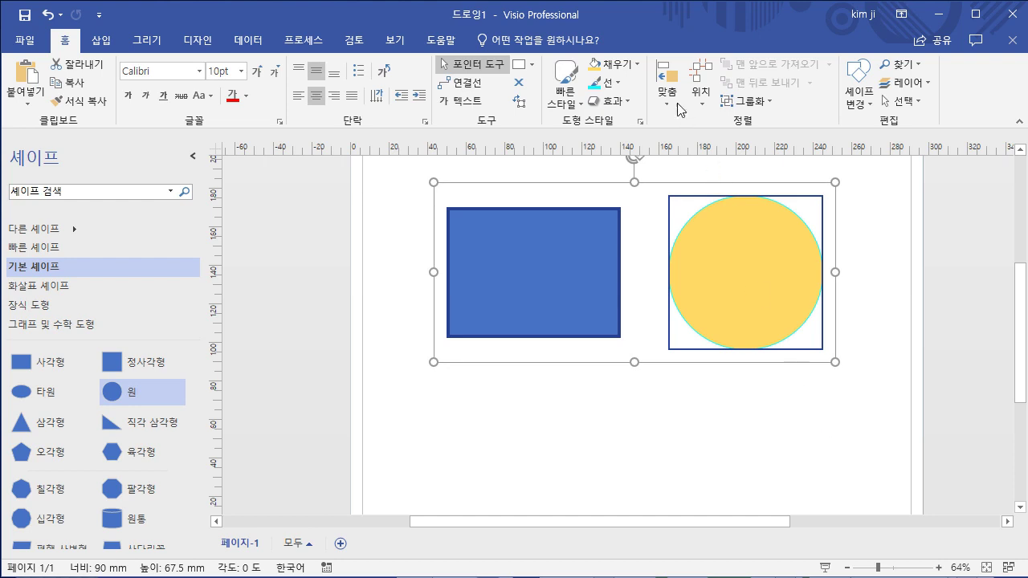
left_click(667, 90)
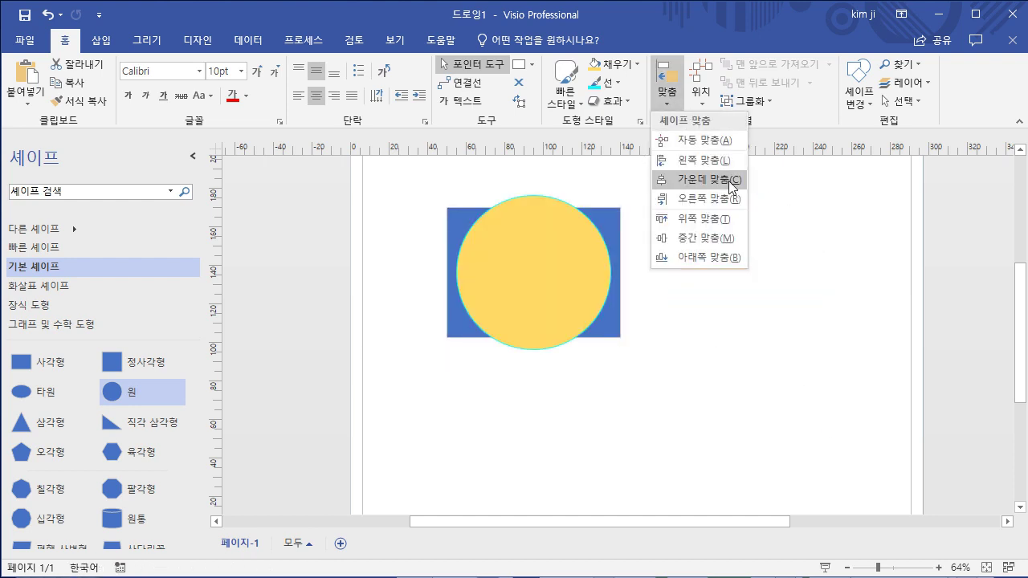
left_click(709, 219)
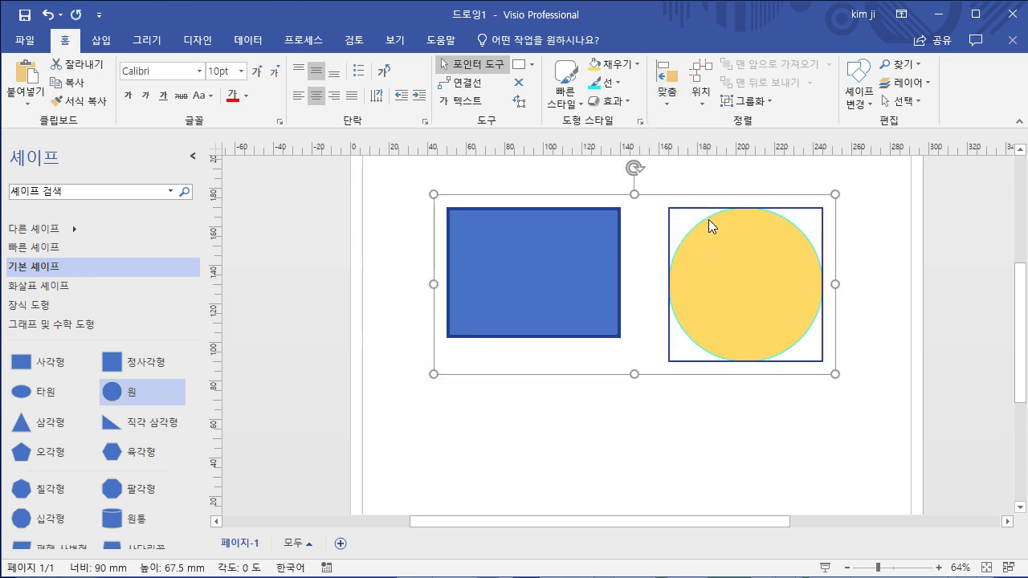
left_click(700, 432)
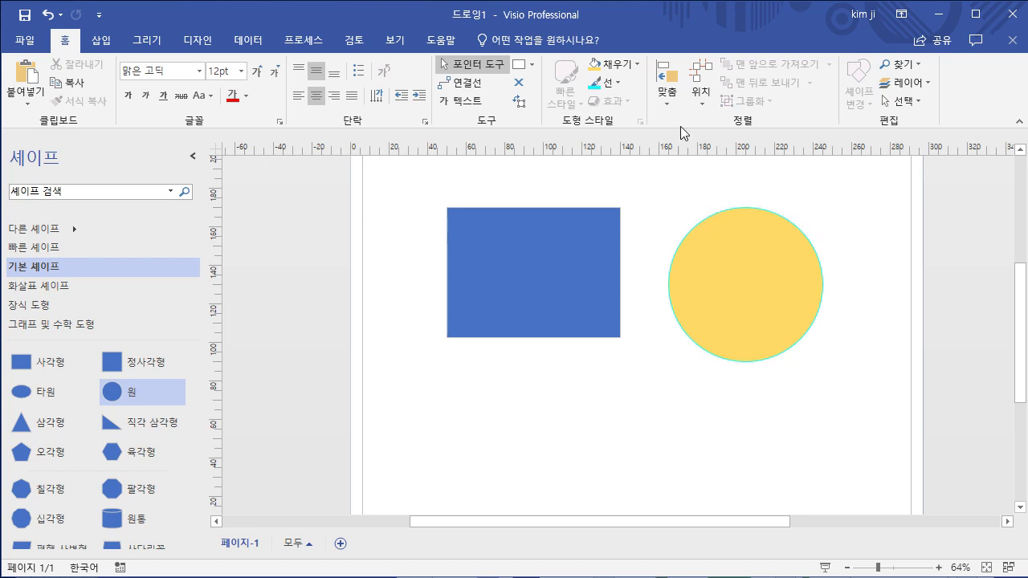
left_click(666, 97)
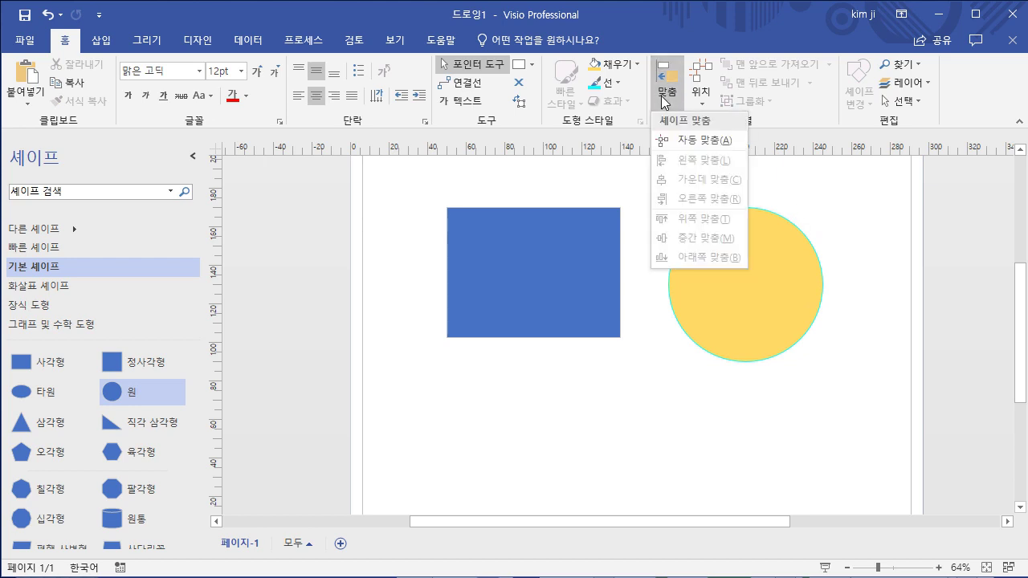
left_click(654, 356)
left_click_drag(826, 409, 384, 165)
left_click(677, 397)
- Move the circle so it overlaps the rectangle's right half and try 뒤로 보내기 on the rectangle
left_click_drag(747, 338, 593, 337)
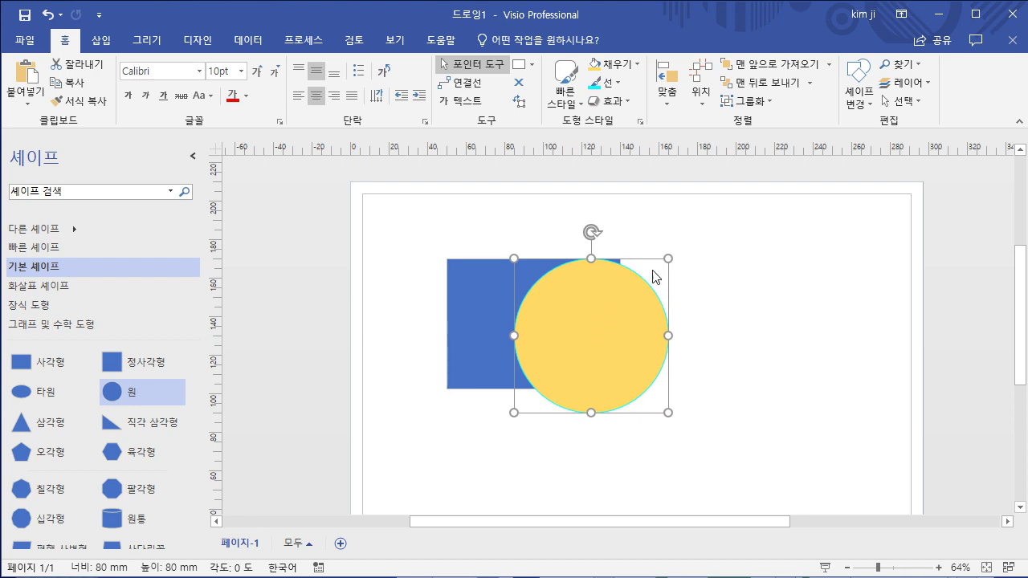
left_click(615, 340)
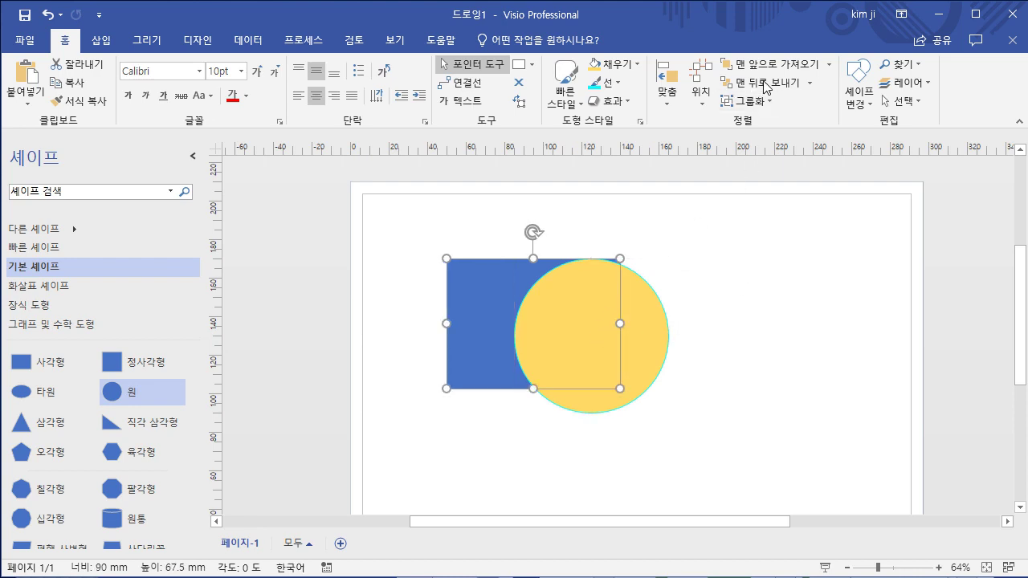
left_click(810, 83)
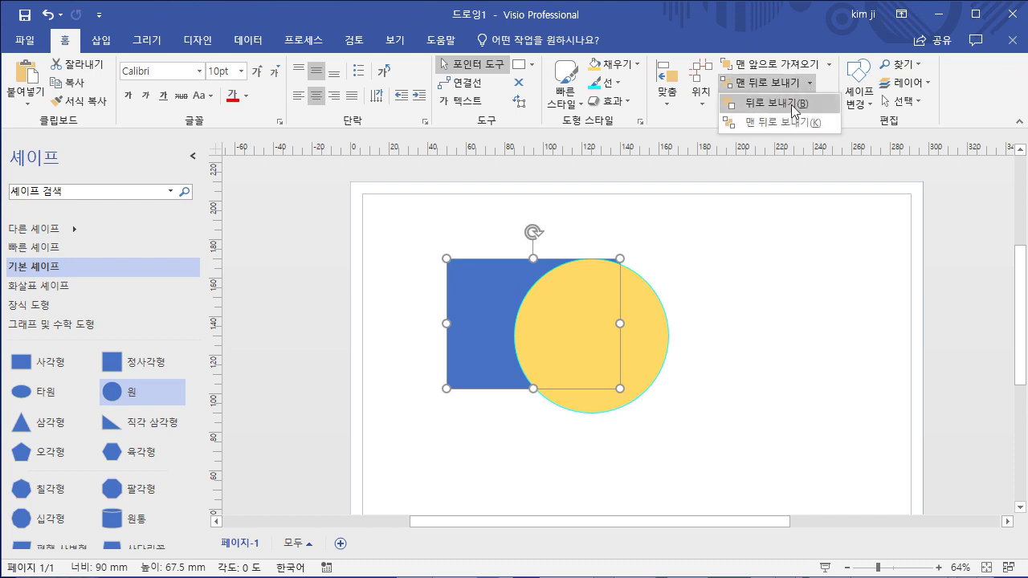
left_click(792, 104)
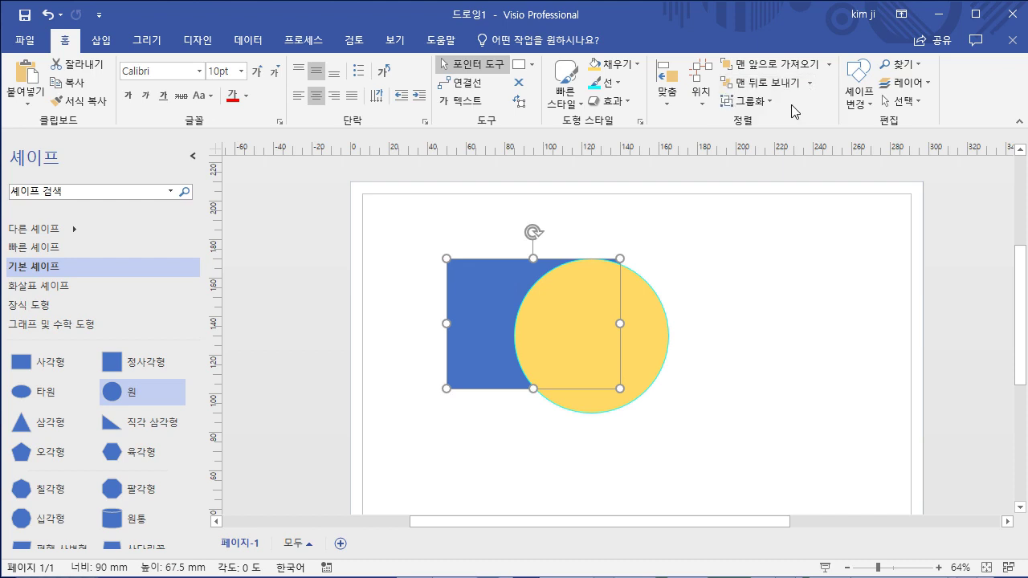
left_click(688, 443)
left_click(592, 371)
left_click(486, 340)
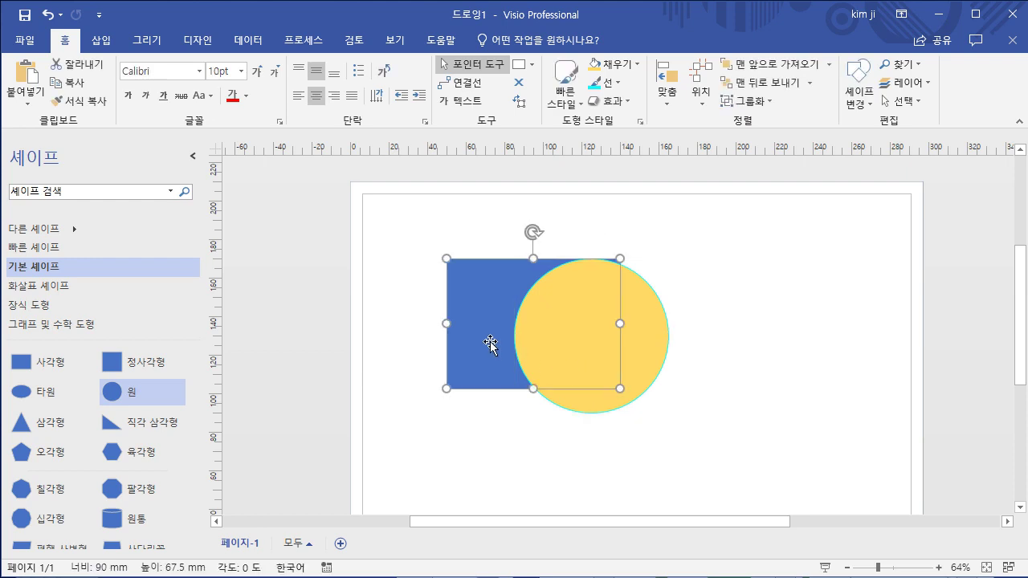
- Select the overlapping circle and try bringing it one level forward with 앞으로 가져오기
left_click(647, 347)
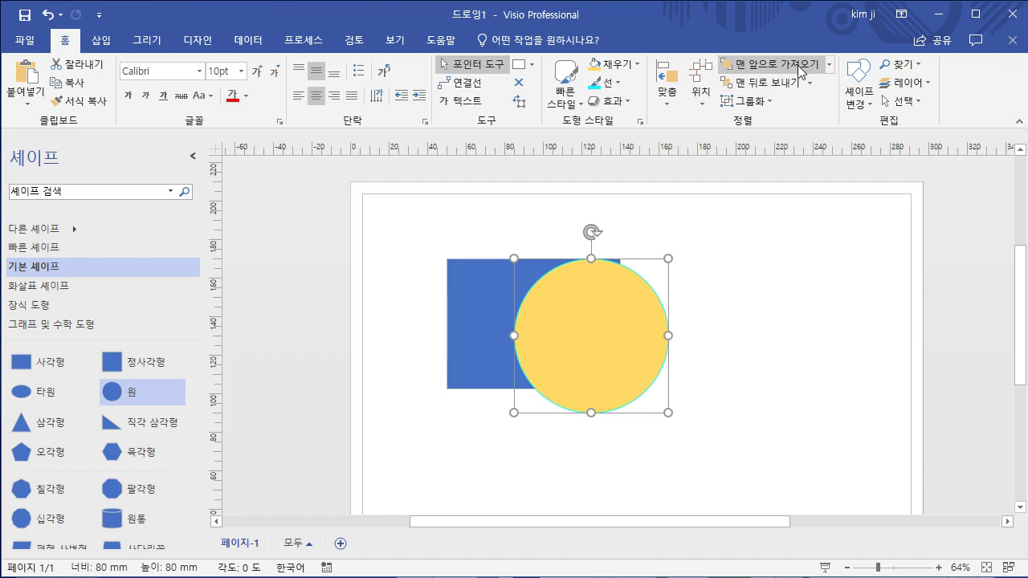
left_click(829, 65)
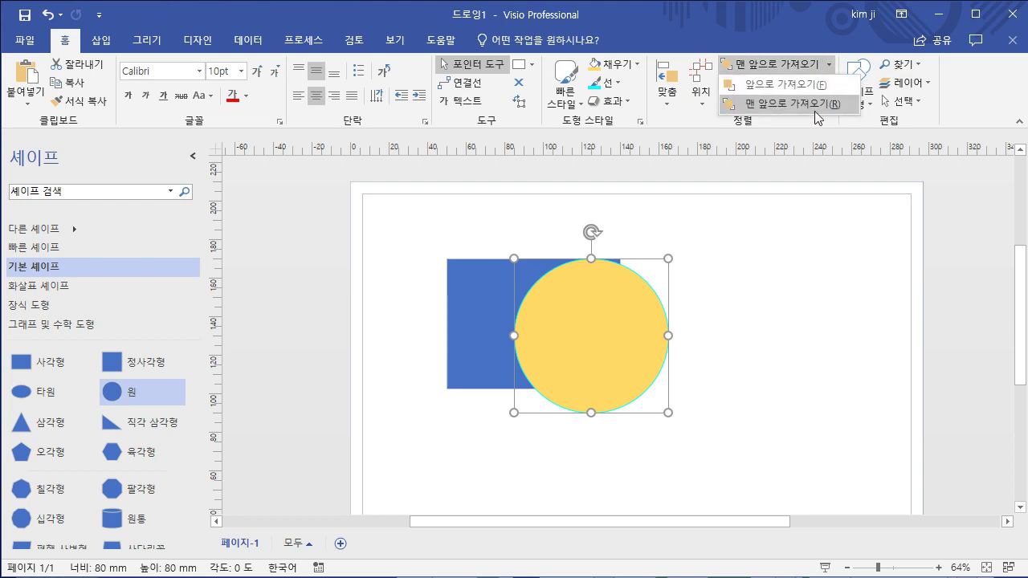
left_click(807, 84)
left_click(766, 360)
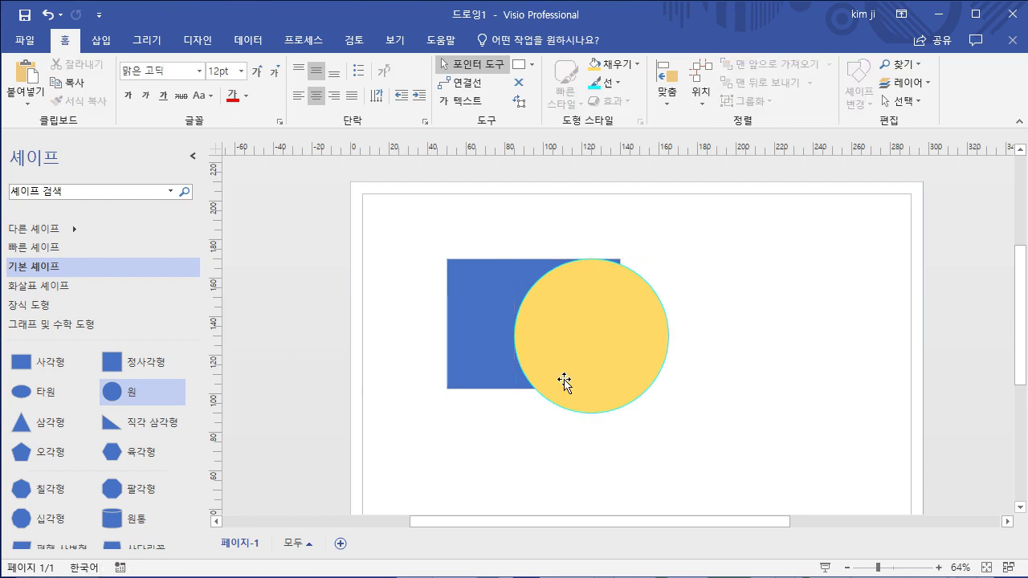
- Bring the blue rectangle in front of the circle with 맨 앞으로 가져오기
left_click(469, 307)
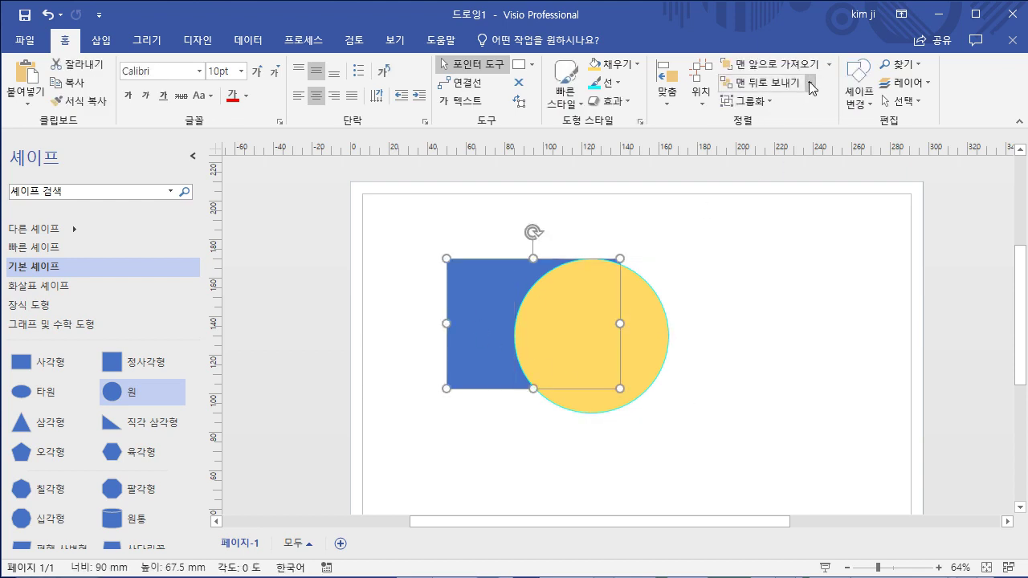
left_click(783, 64)
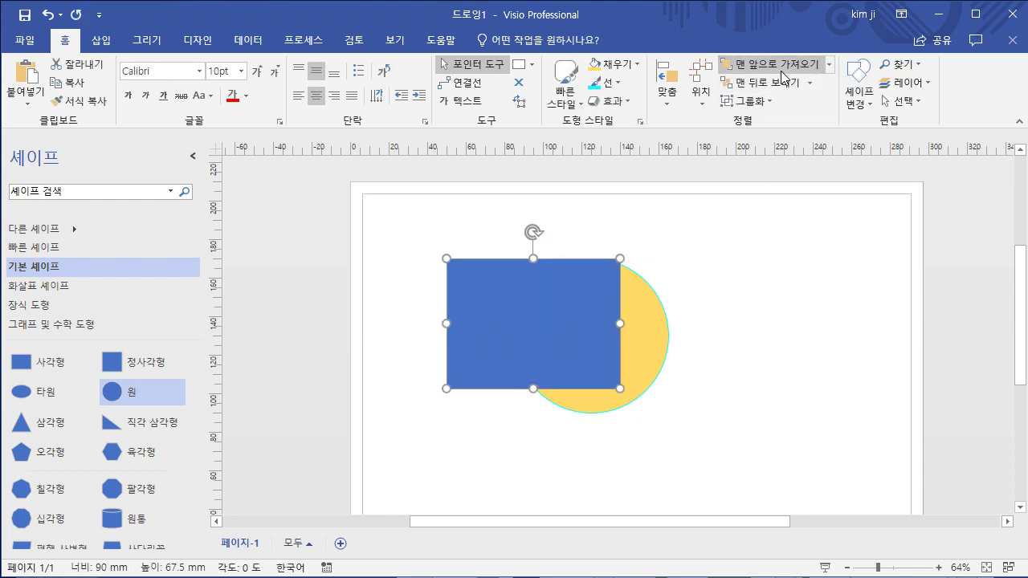
left_click(783, 376)
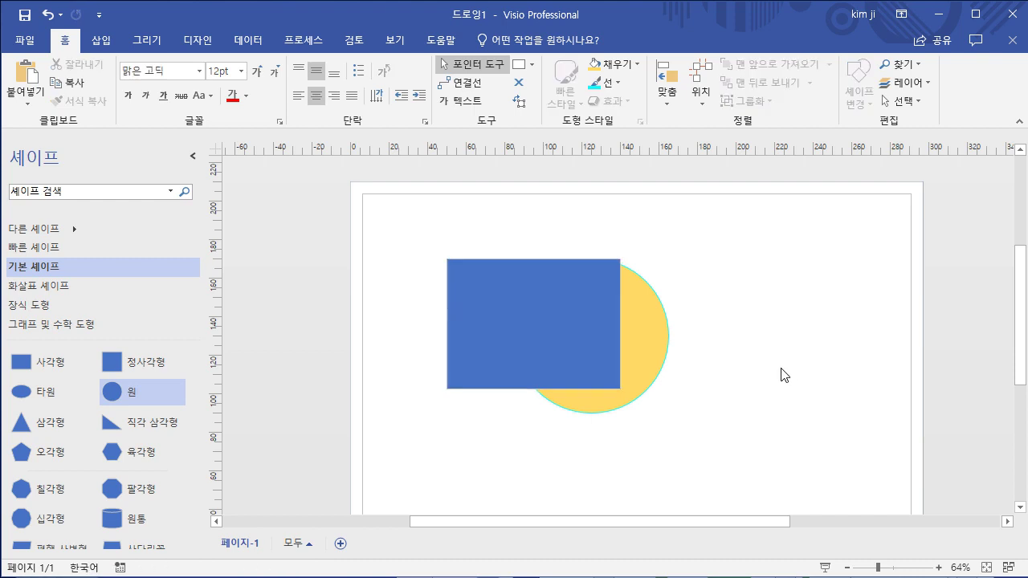
- Bring the yellow circle in front of the rectangle with 맨 앞으로 가져오기
left_click(660, 355)
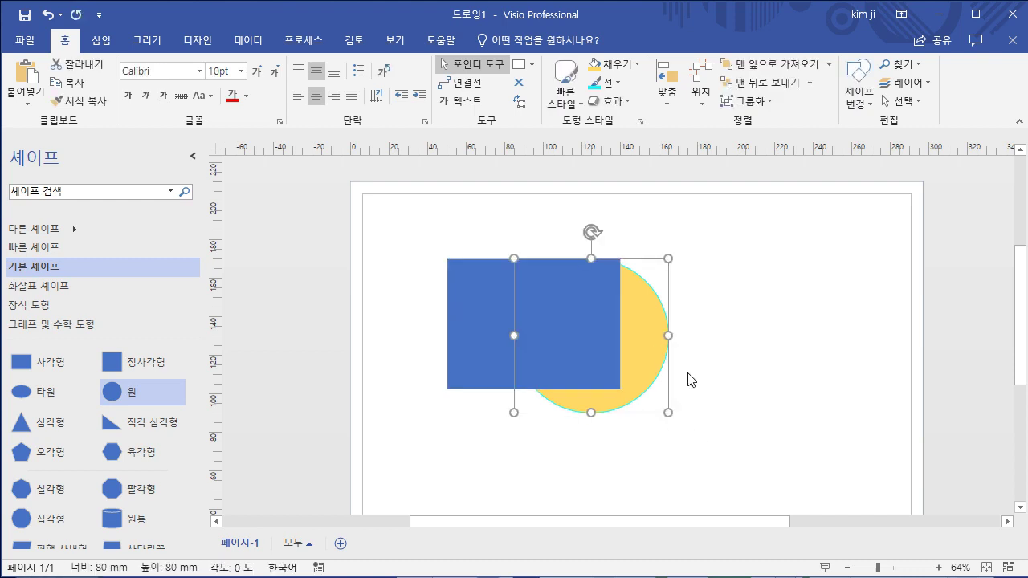
left_click(773, 69)
left_click(772, 310)
- Send the yellow circle behind the rectangle with 맨 뒤로 보내기
left_click(635, 364)
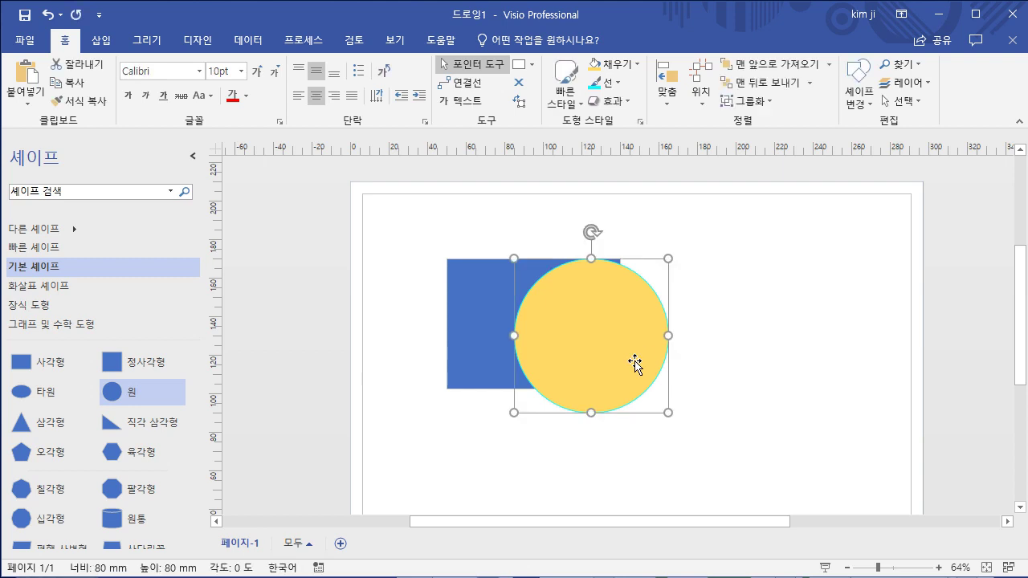
left_click(767, 84)
left_click(808, 378)
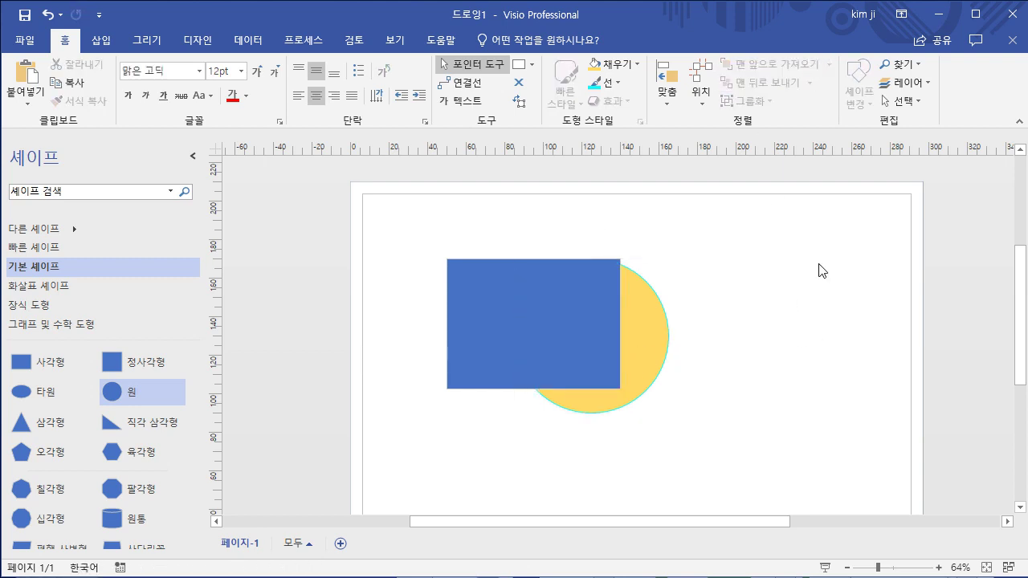
- Move the circle to the right of the rectangle, and center both shapes horizontally with 가운데 맞춤
left_click_drag(649, 374, 780, 378)
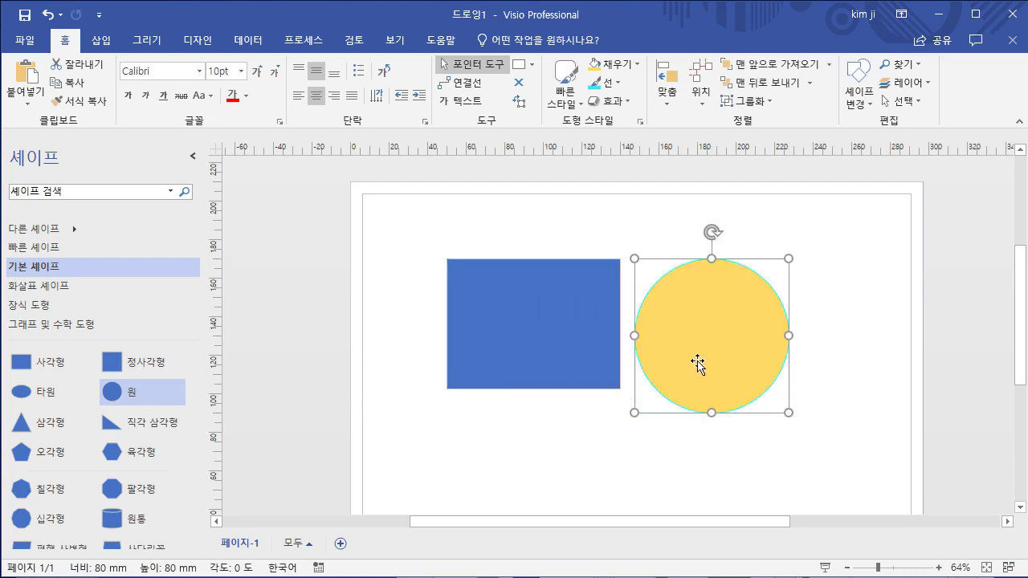
left_click_drag(820, 469, 399, 213)
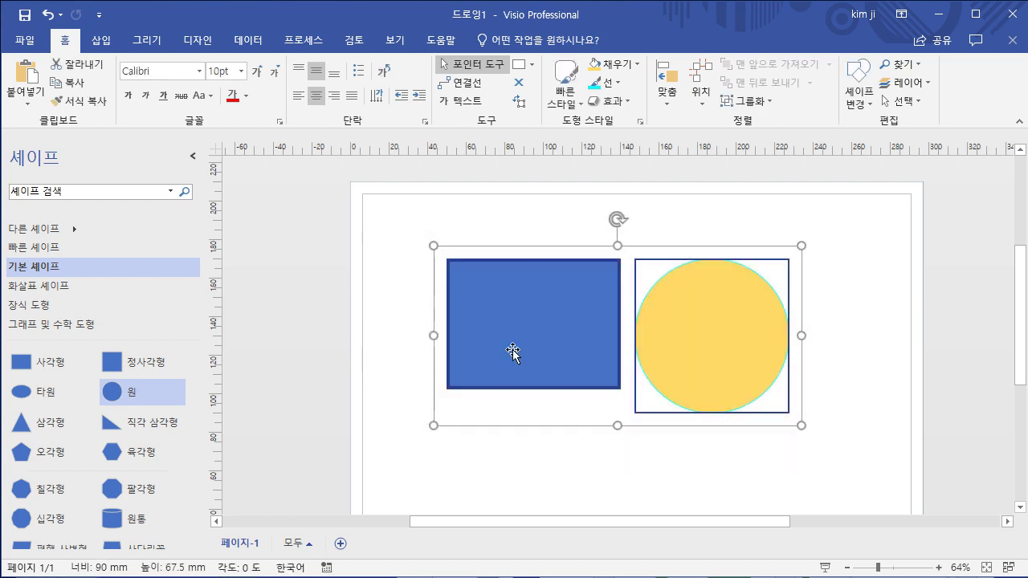
left_click(677, 101)
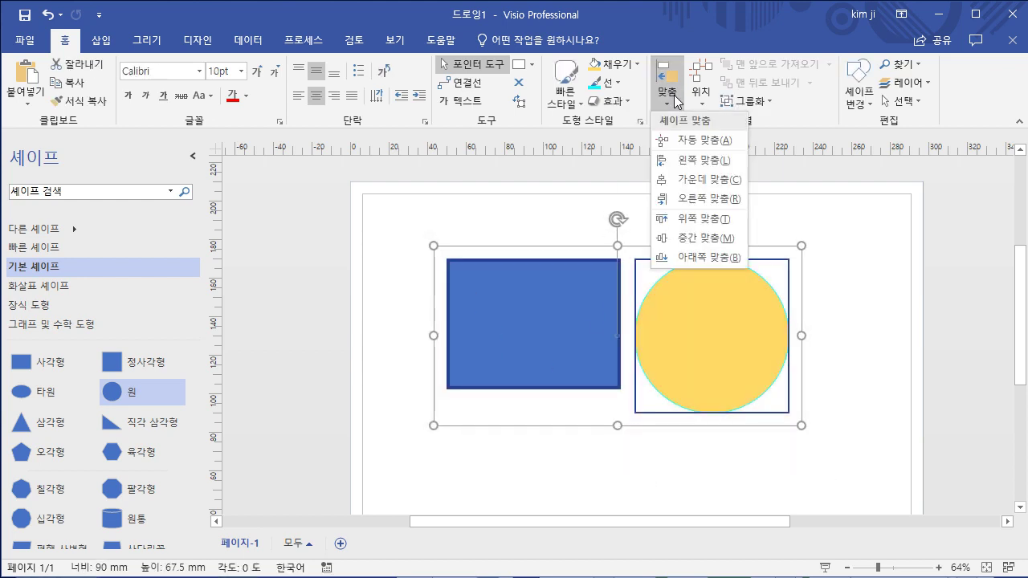
left_click(688, 187)
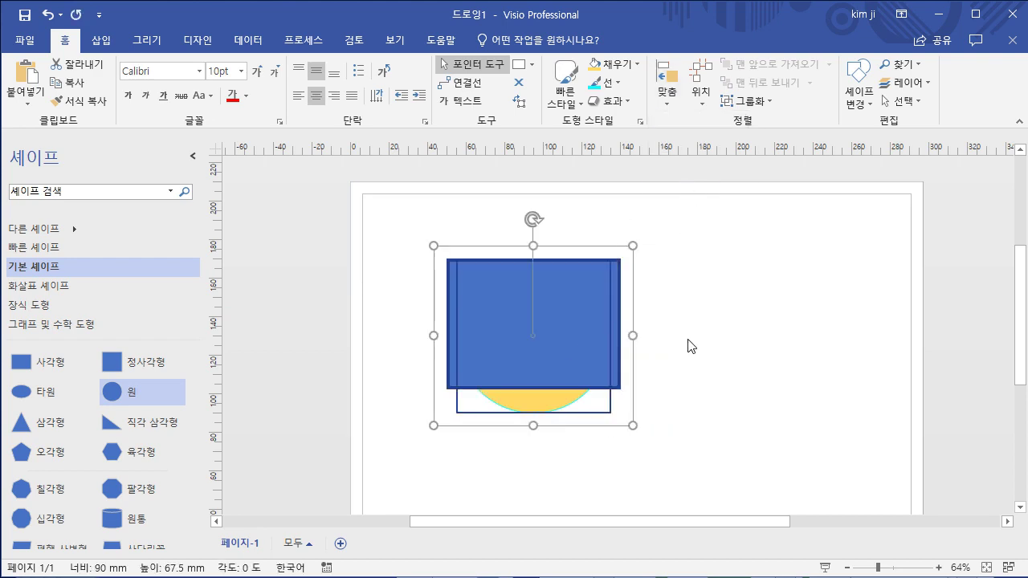
left_click(627, 358)
- Select only the rectangle and try the 자동 맞춤 alignment option on it
left_click(548, 341)
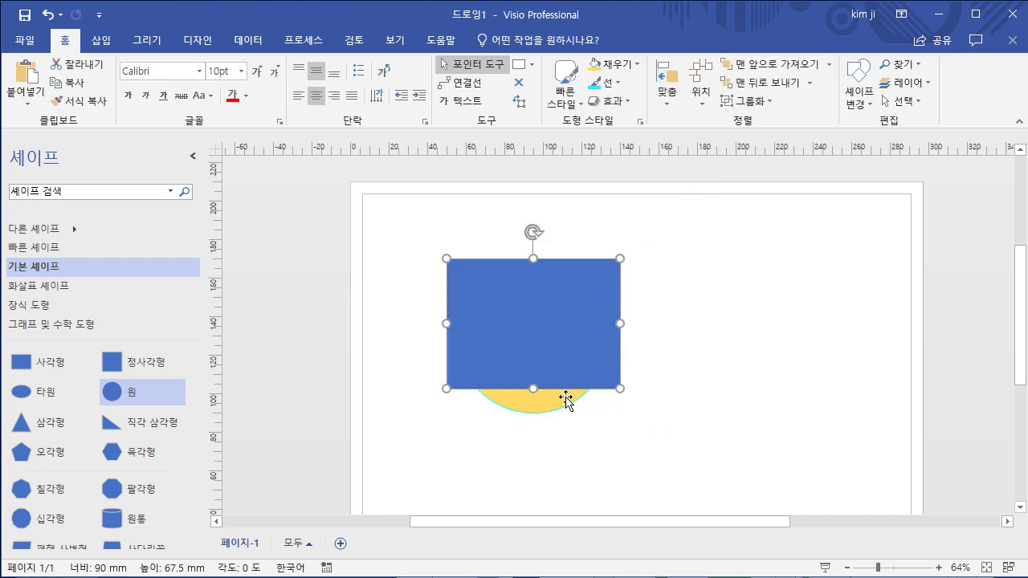
left_click(676, 100)
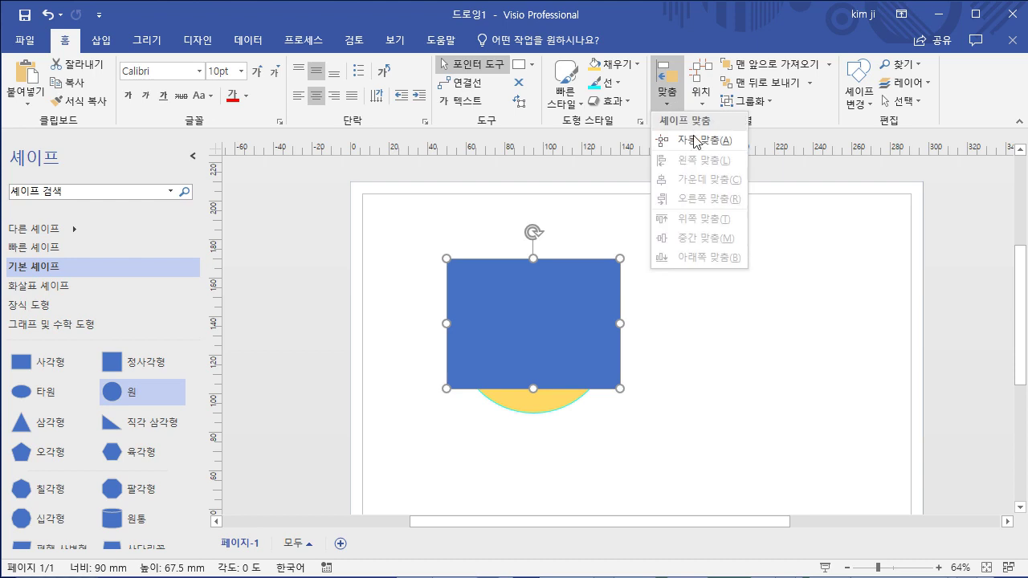
left_click(671, 136)
- Move the circle out from behind the rectangle to the empty space on its right and deselect it
left_click(541, 408)
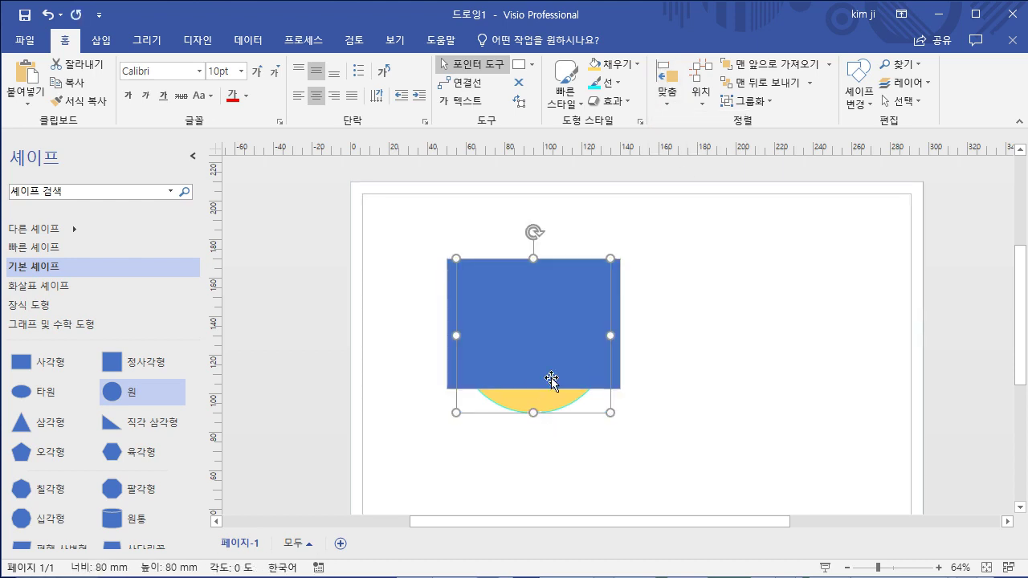
left_click(649, 457)
left_click_drag(663, 456, 436, 244)
left_click(711, 416)
left_click_drag(557, 408, 750, 392)
left_click(761, 442)
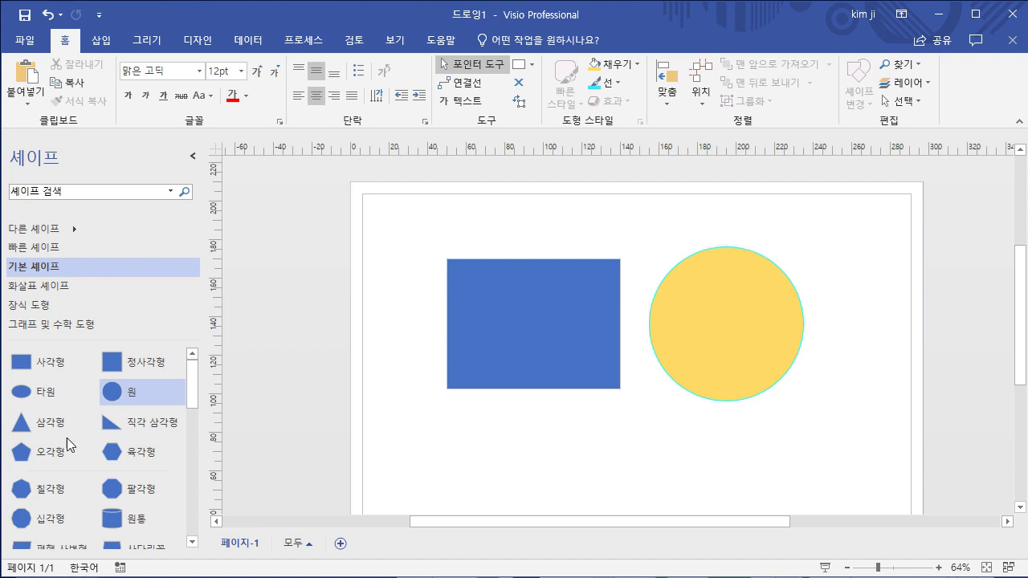
- Place a 정사각형 shape below the blue rectangle and enlarge it to 55 mm by 55 mm, level with the rectangle's right edge
left_click(21, 394)
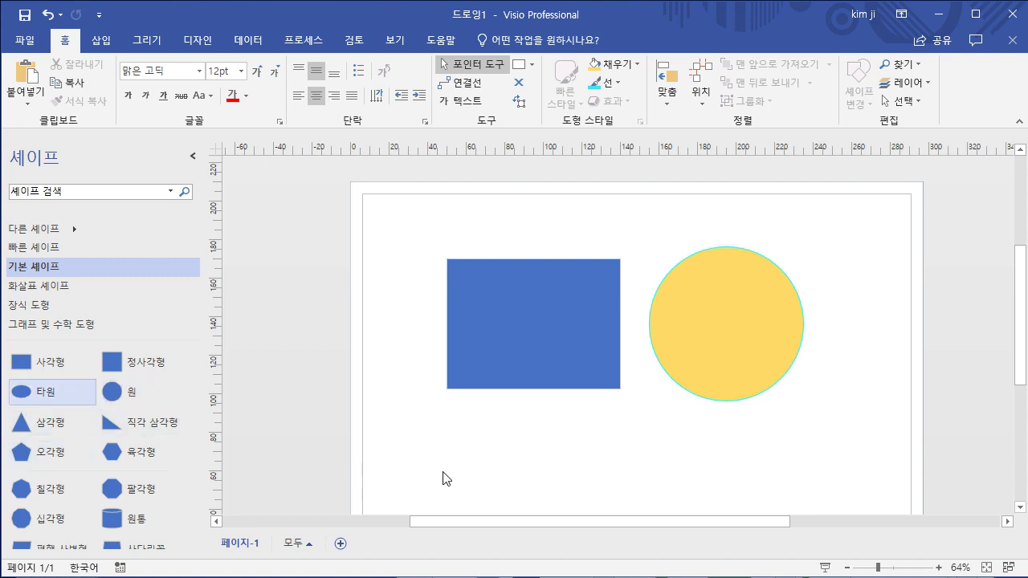
left_click(113, 361)
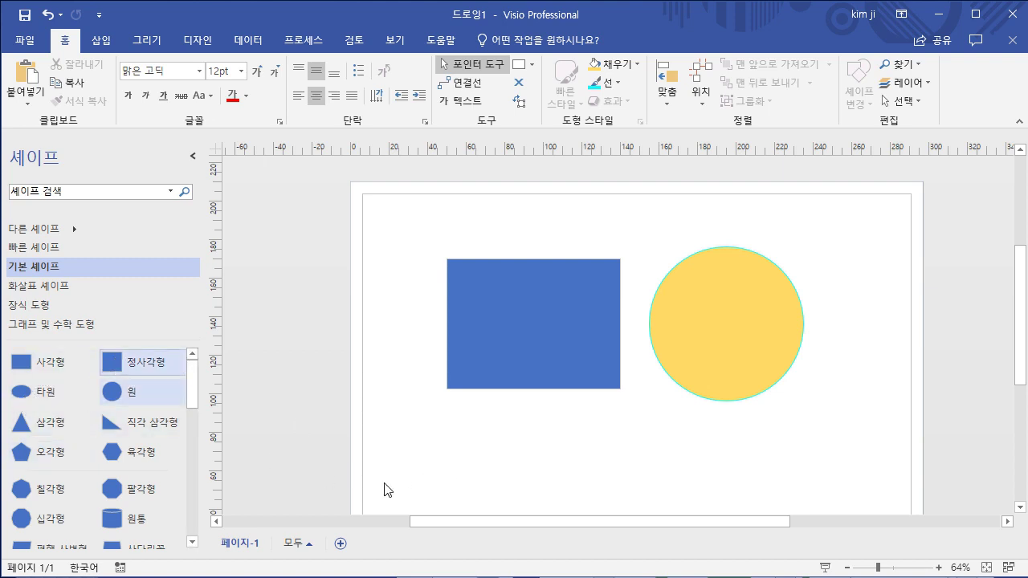
left_click_drag(468, 441, 629, 455)
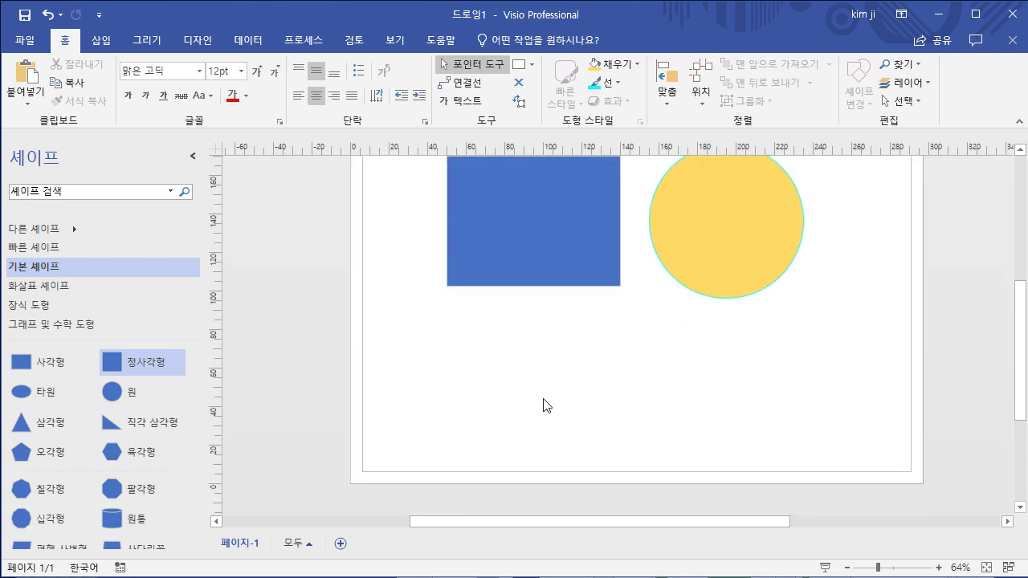
left_click_drag(112, 367, 564, 379)
left_click_drag(590, 414, 620, 445)
left_click_drag(569, 386, 569, 377)
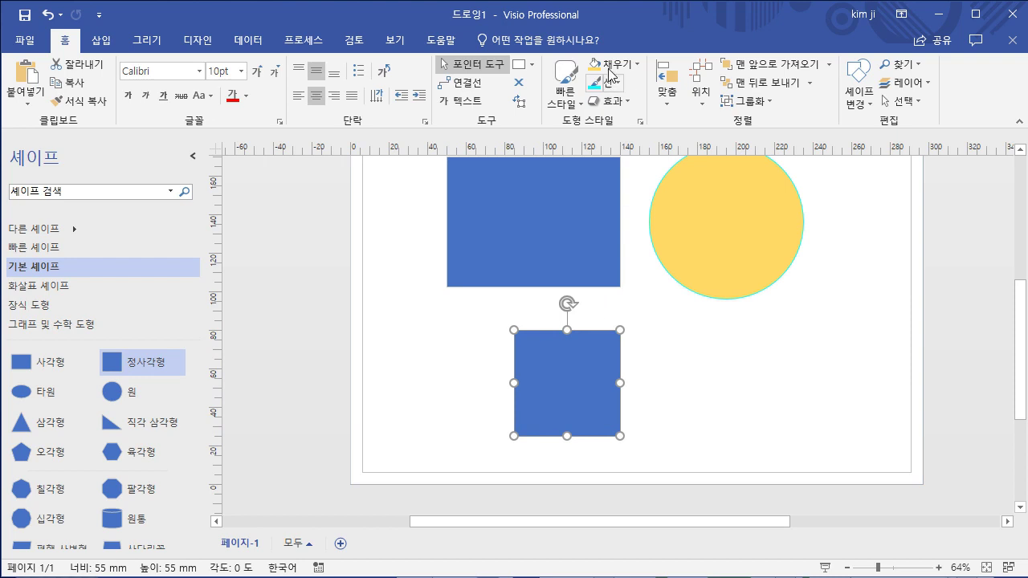
- Fill the new square with the light cyan theme colour and deselect it
left_click(636, 64)
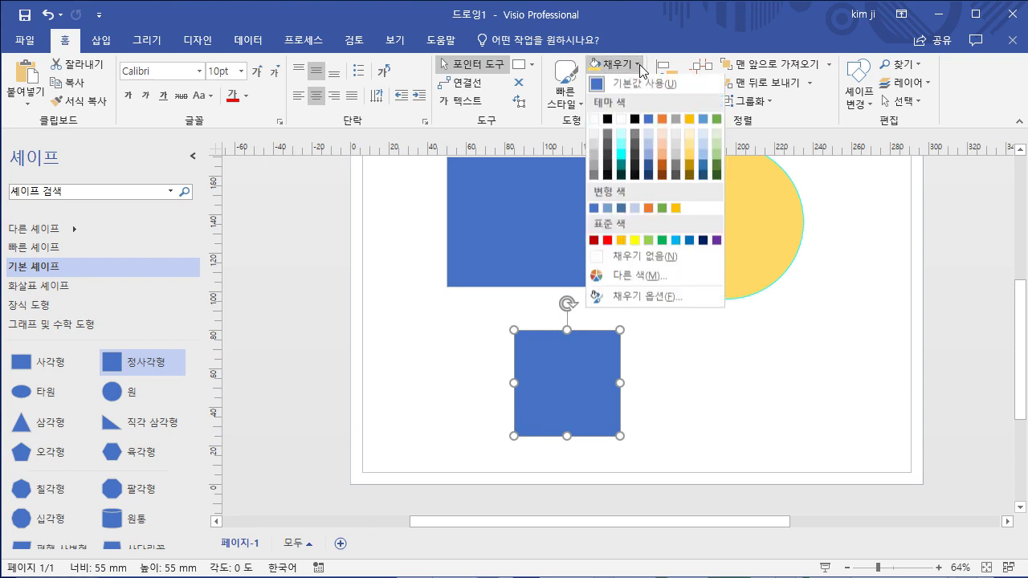
left_click(624, 149)
left_click(833, 416)
- Move the cyan square to the empty space directly beneath the yellow circle
scroll(835, 413, "up", 3)
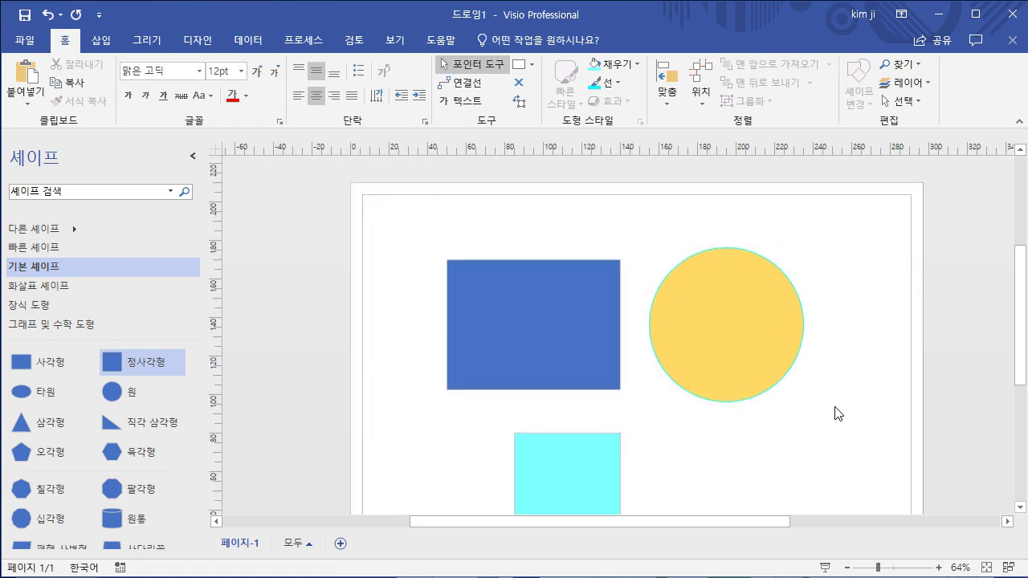
scroll(835, 414, "down", 2)
left_click_drag(601, 436, 746, 426)
left_click(752, 298)
left_click(739, 452)
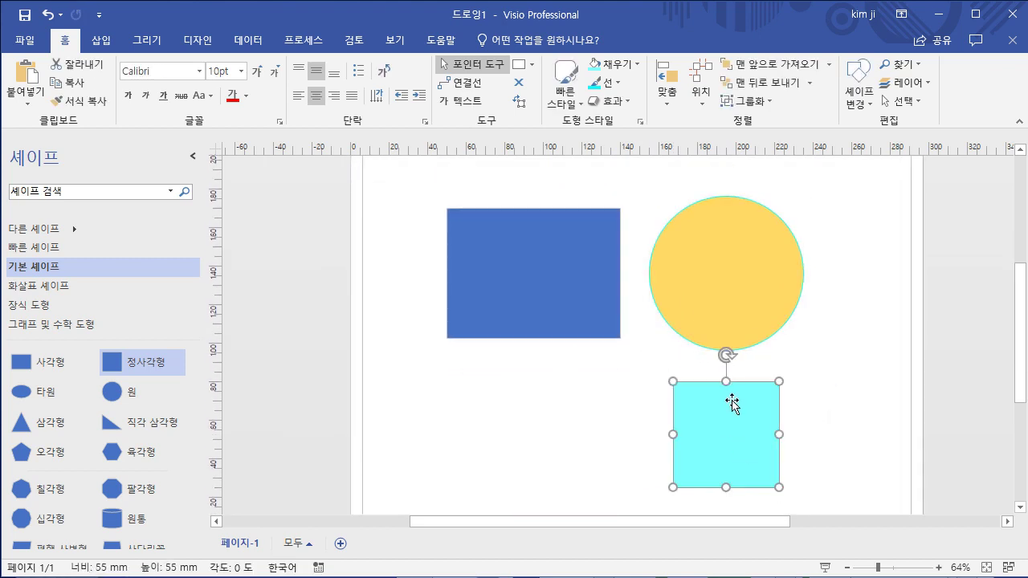
left_click(732, 329)
left_click(806, 428)
- Select the yellow circle and the cyan square together and center them with 가운데 맞춤
left_click(752, 304)
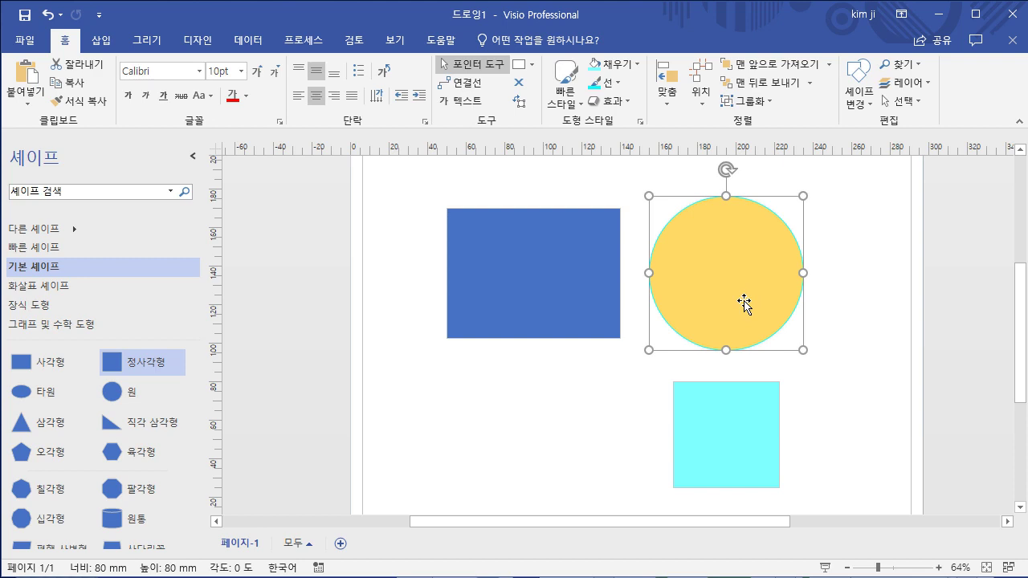
left_click(746, 446, "shift")
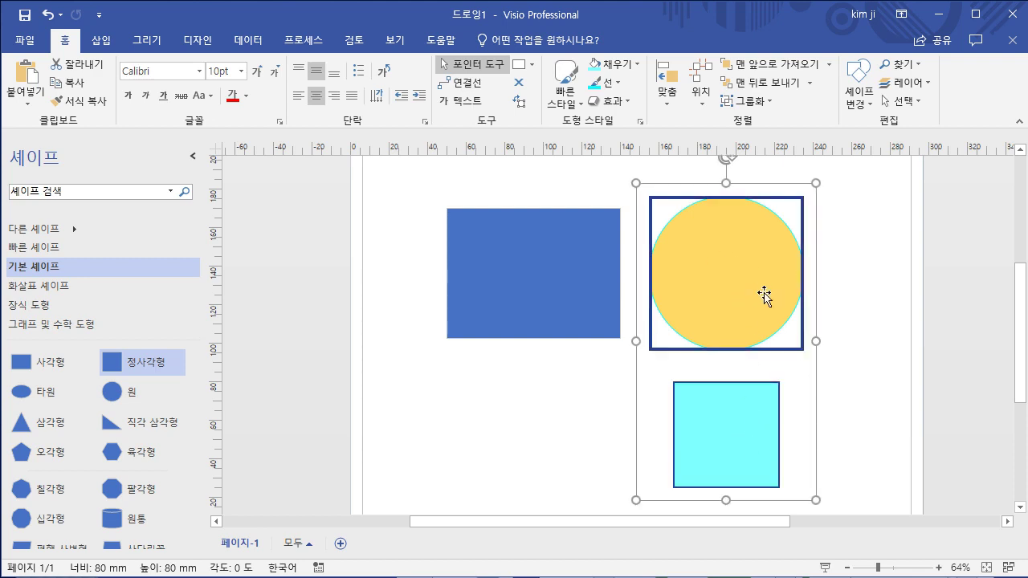
left_click(673, 102)
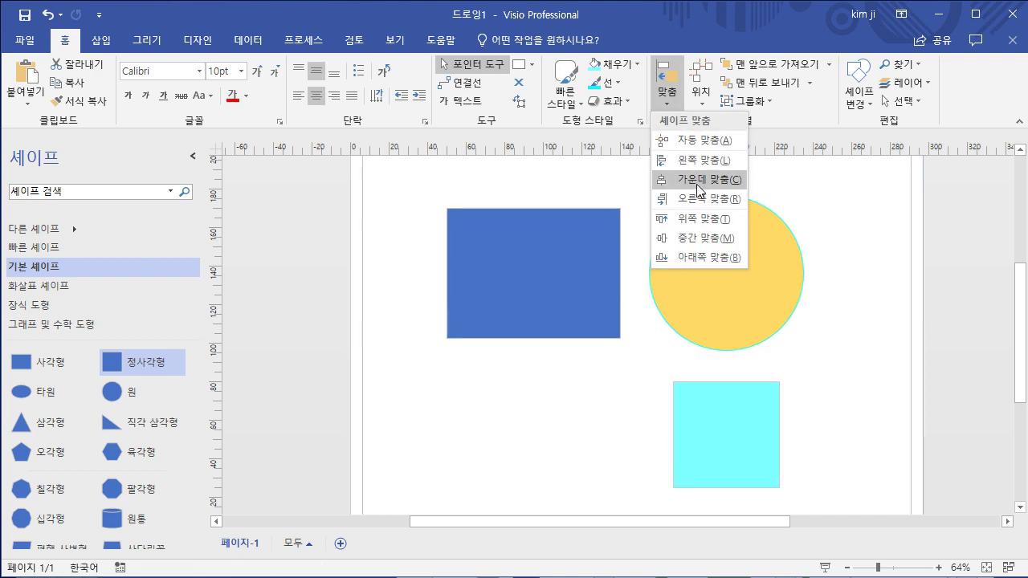
left_click(698, 180)
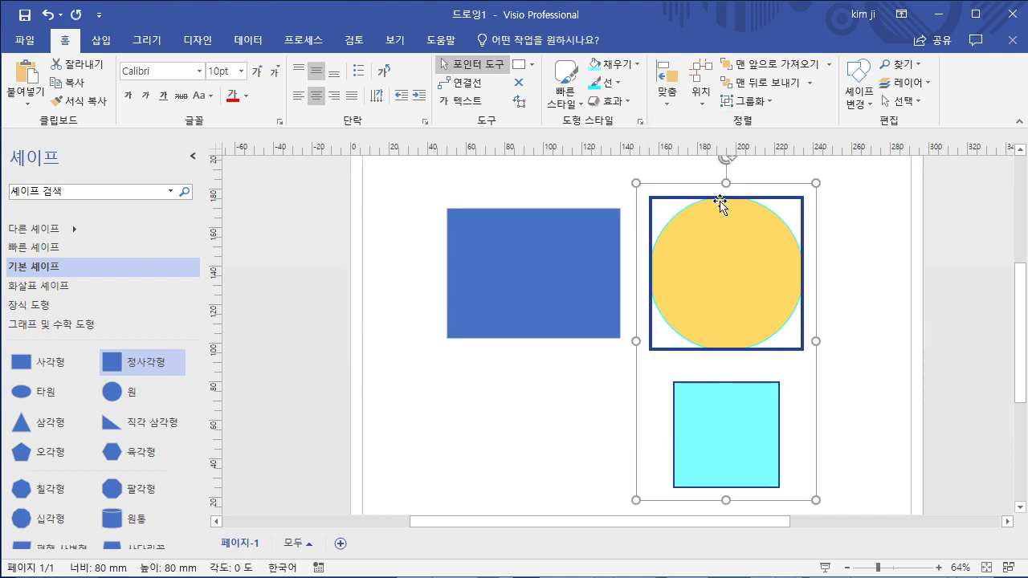
left_click(862, 403)
- Check which 셰이프 맞춤 options are offered when only the cyan square is selected
left_click(735, 429)
left_click(726, 276)
left_click(733, 419)
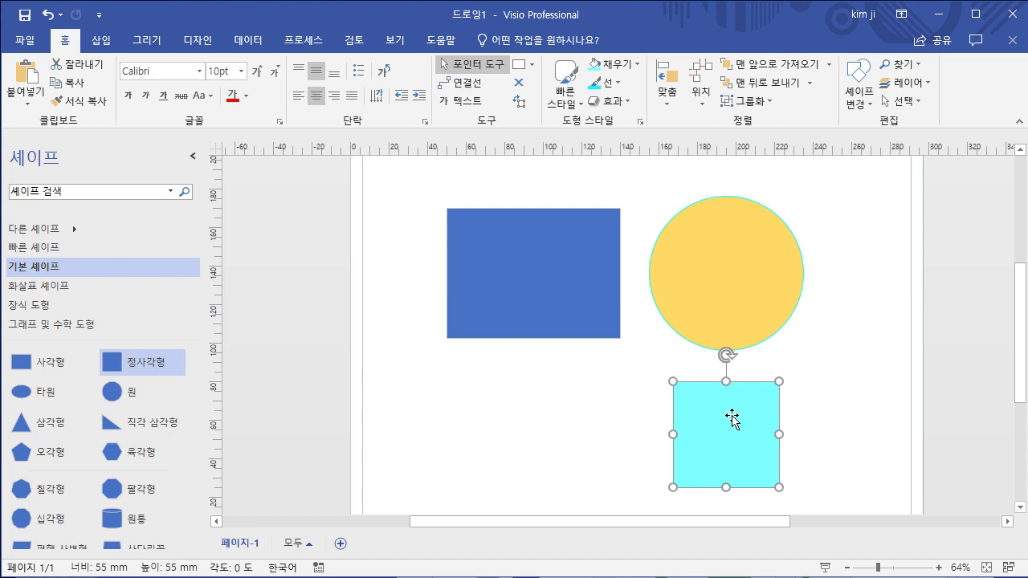
left_click(669, 103)
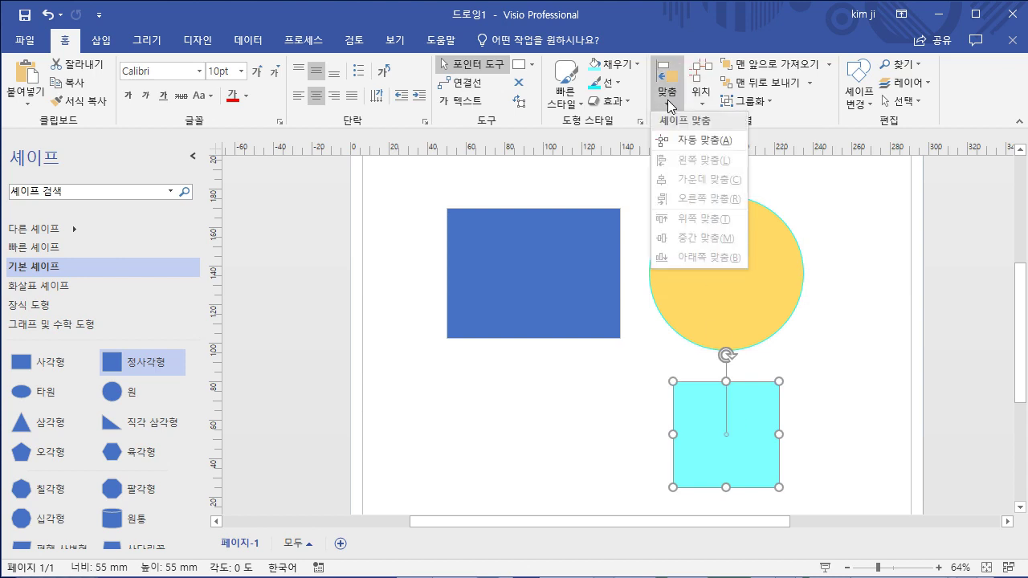
left_click(846, 508)
- Select the circle and the cyan square together and align their left edges with 왼쪽 맞춤
left_click_drag(844, 508, 634, 183)
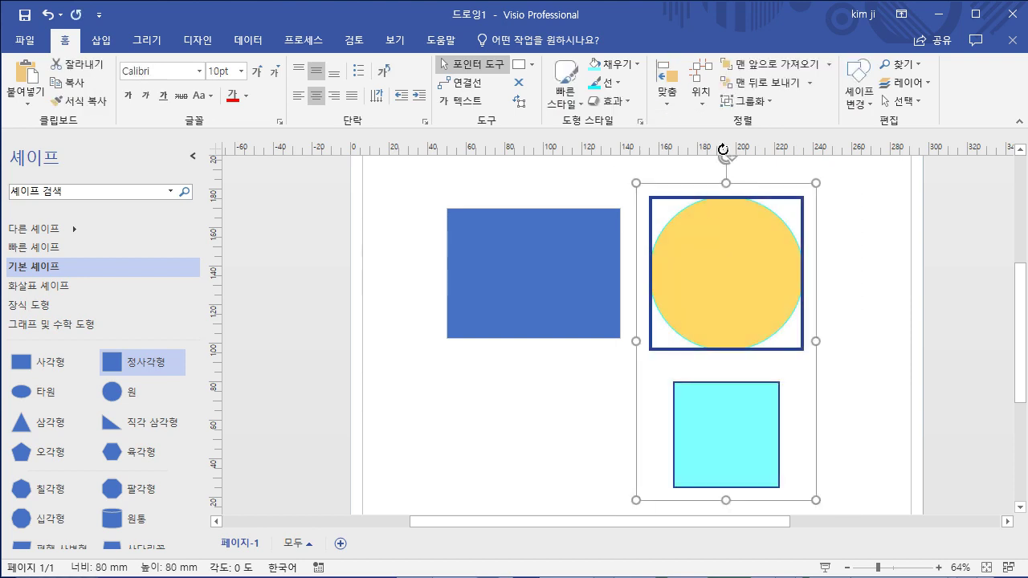
left_click(669, 103)
left_click(689, 158)
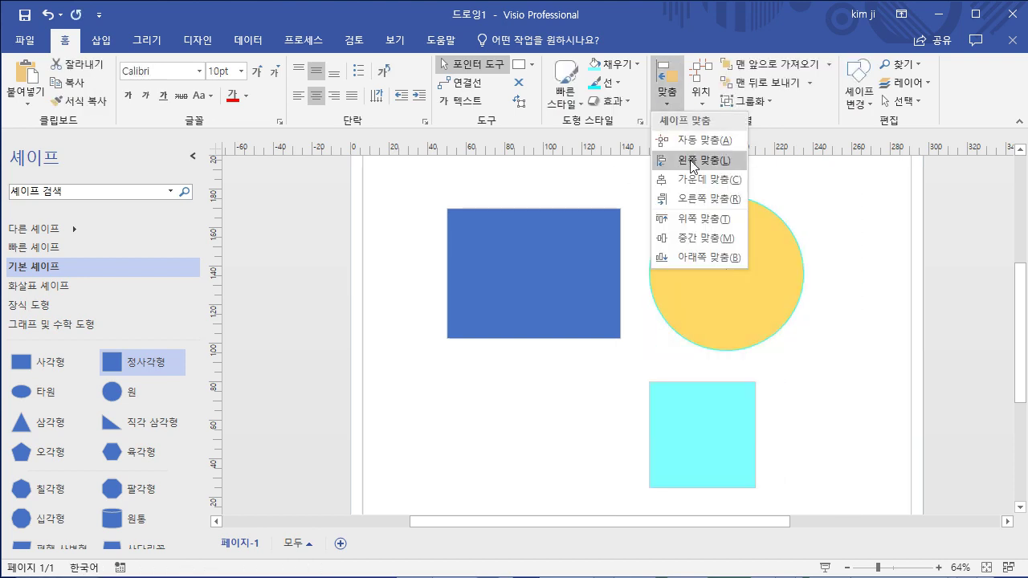
left_click(847, 463)
- Enlarge the cyan square to about 105 mm by 105 mm and shift it so it overlaps the lower part of the circle
left_click(716, 443)
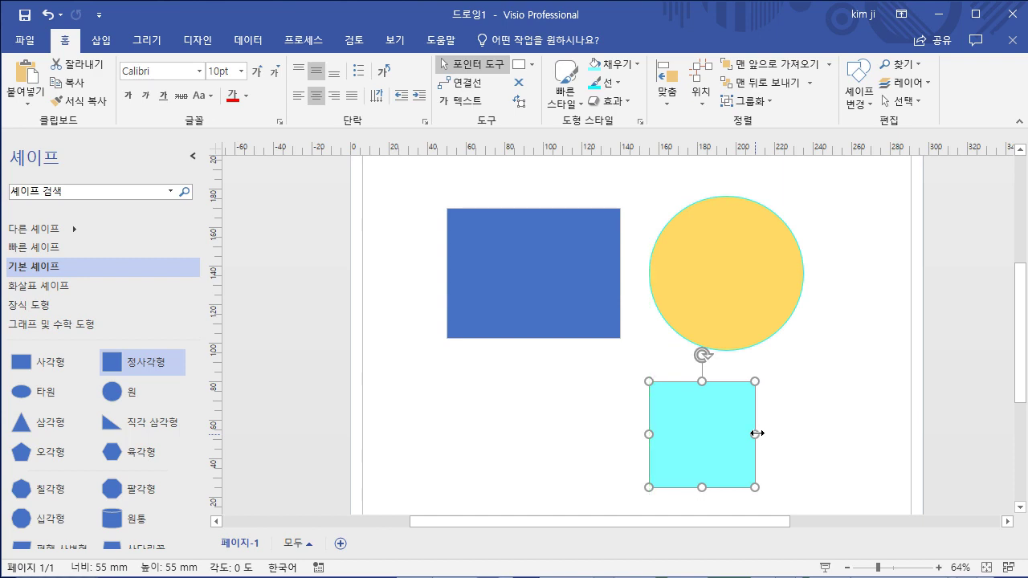
left_click_drag(758, 383, 850, 318)
left_click_drag(748, 410, 739, 419)
left_click(856, 428)
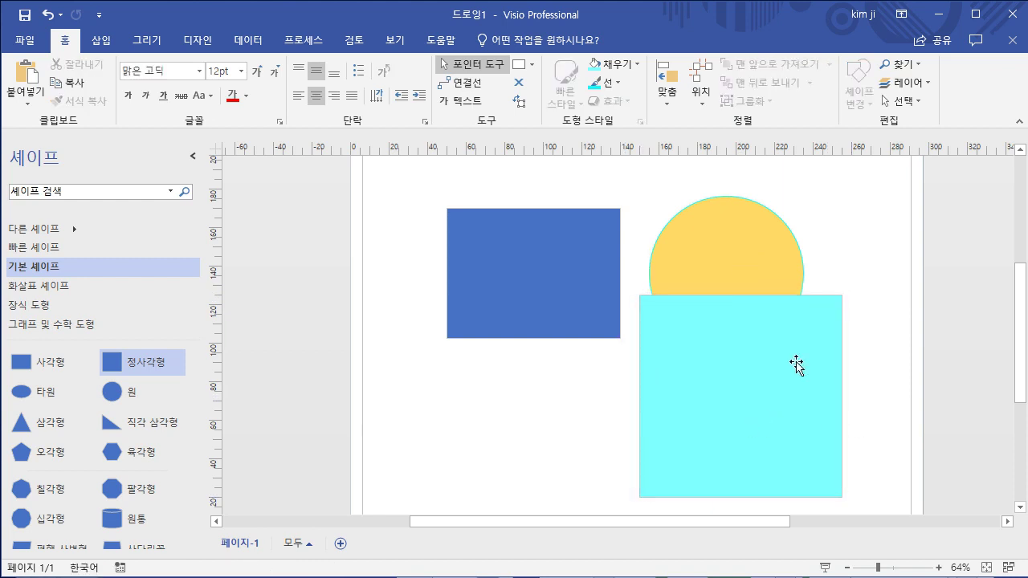
- Align the enlarged cyan square to the yellow circle's right edge with 오른쪽 맞춤
left_click(763, 346)
left_click(753, 250)
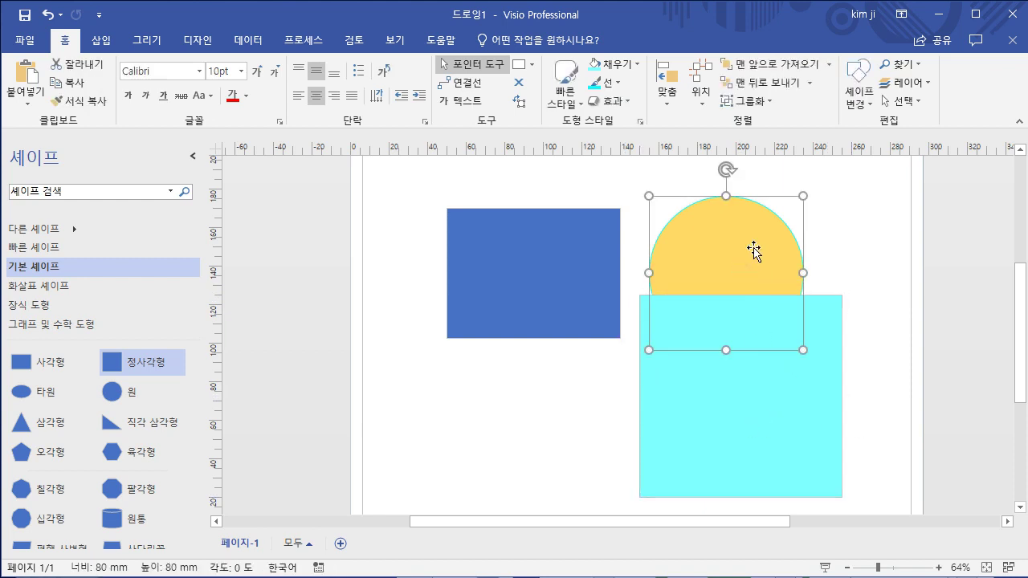
left_click(729, 403, "shift")
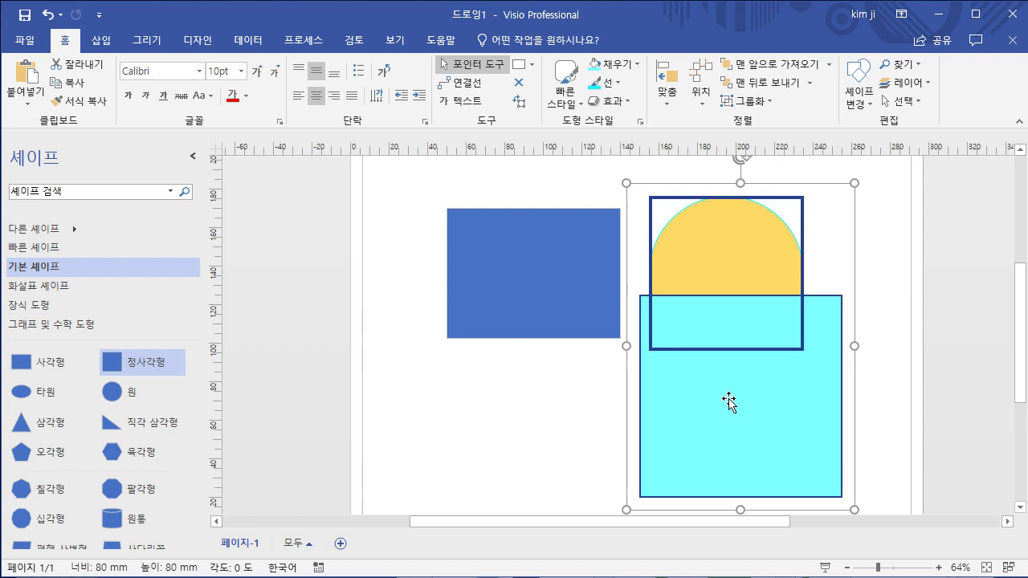
left_click(667, 92)
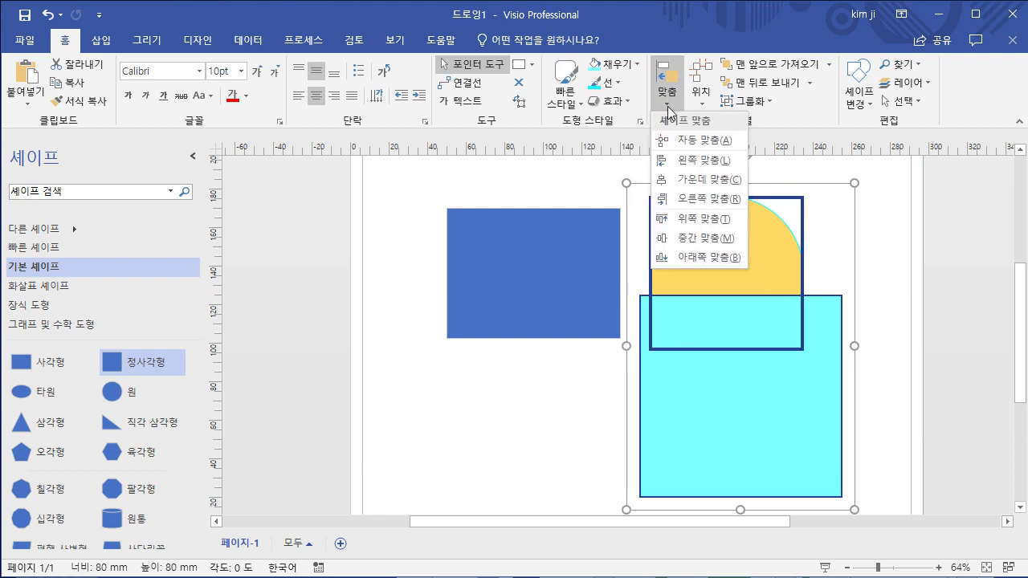
left_click(725, 199)
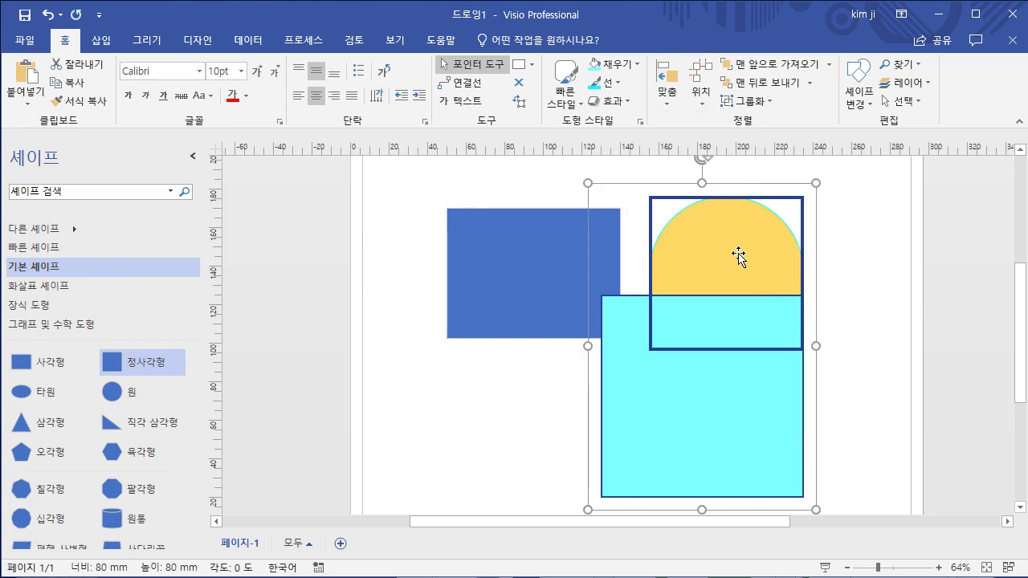
left_click(850, 410)
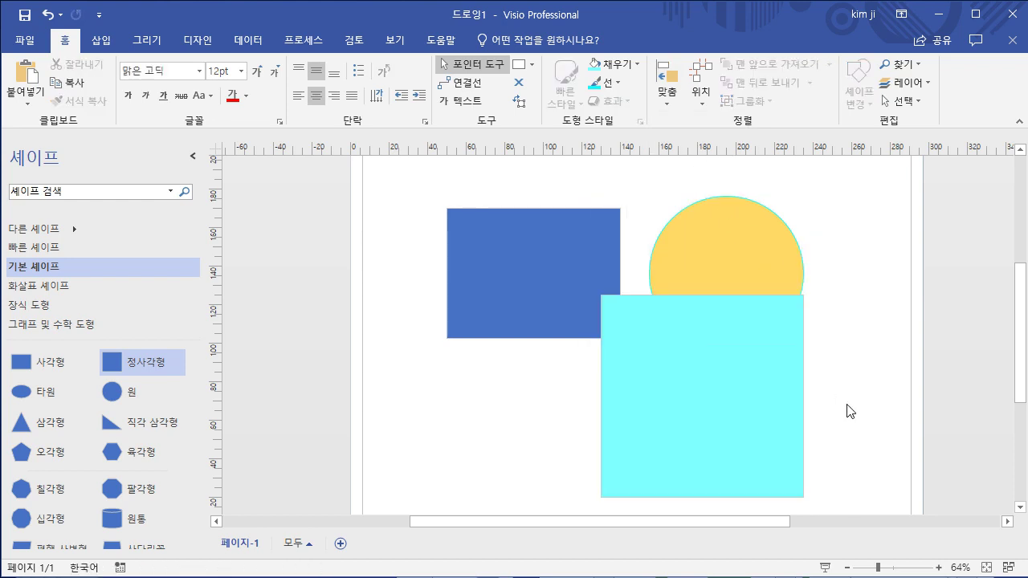
- Try aligning the blue rectangle to the cyan square's left edge with 왼쪽 맞춤, and undo the alignment
left_click(727, 364)
left_click(523, 278, "shift")
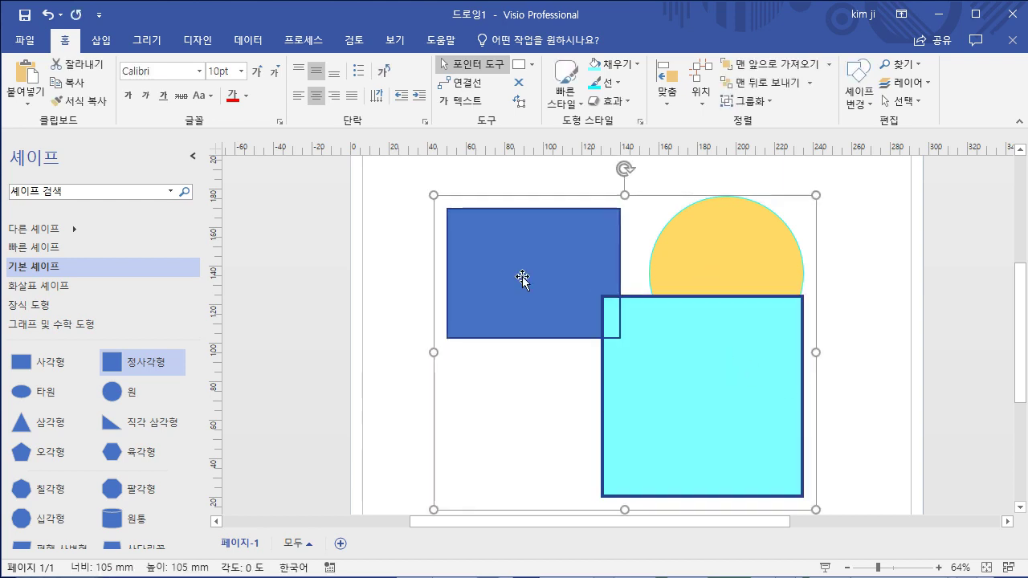
left_click(668, 92)
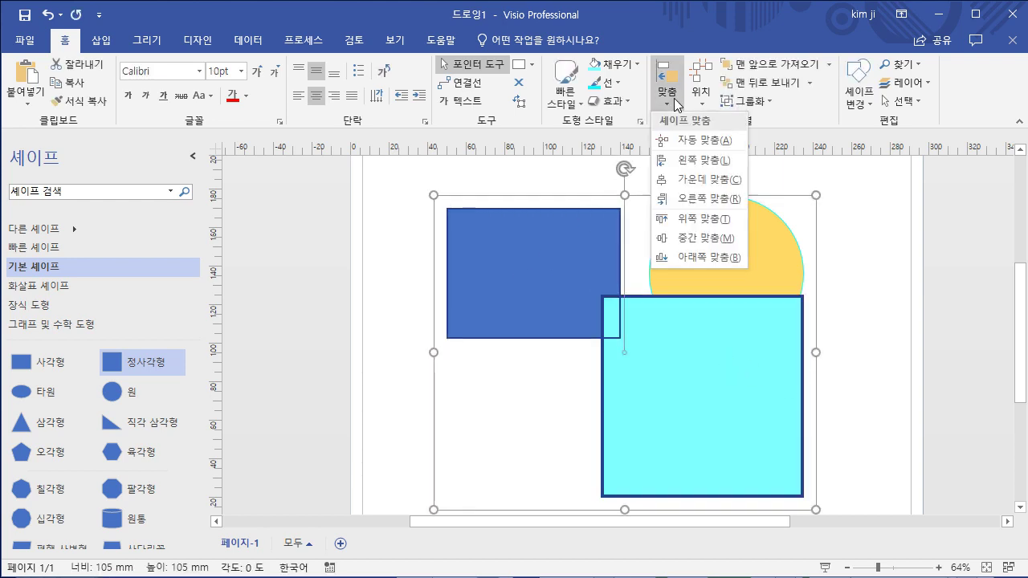
left_click(696, 160)
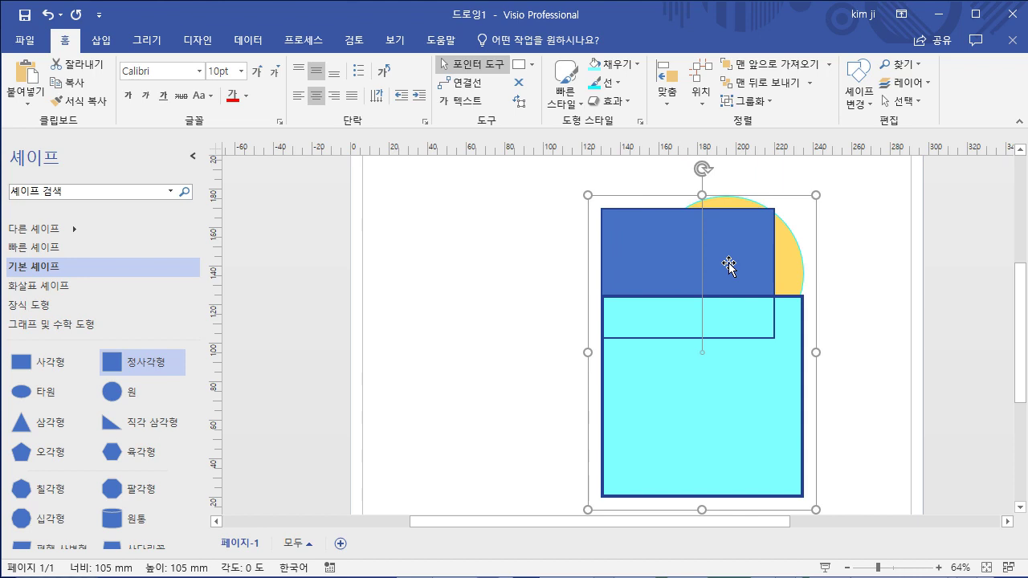
left_click(670, 105)
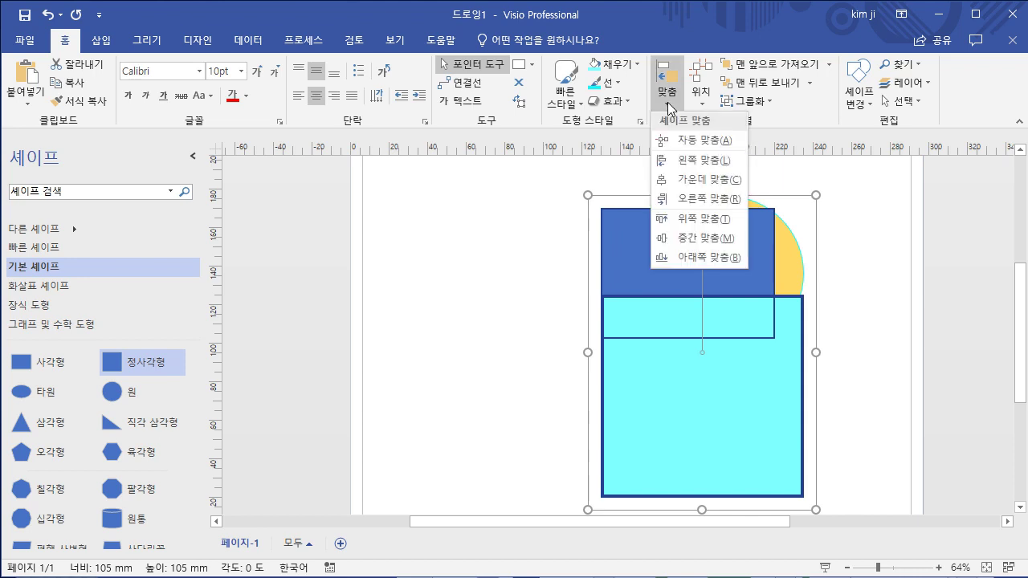
left_click(845, 385)
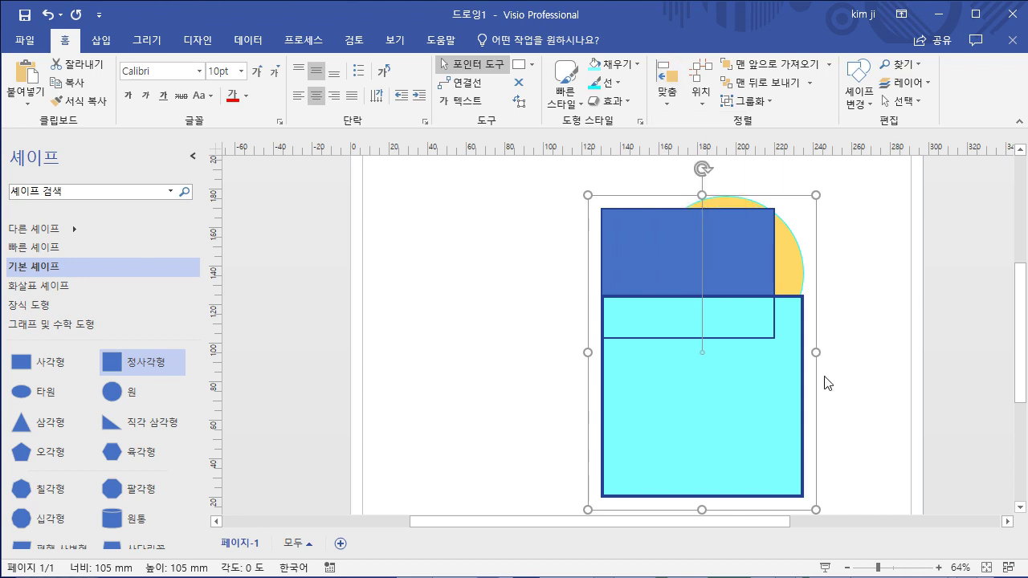
key("ctrl+z")
left_click(843, 413)
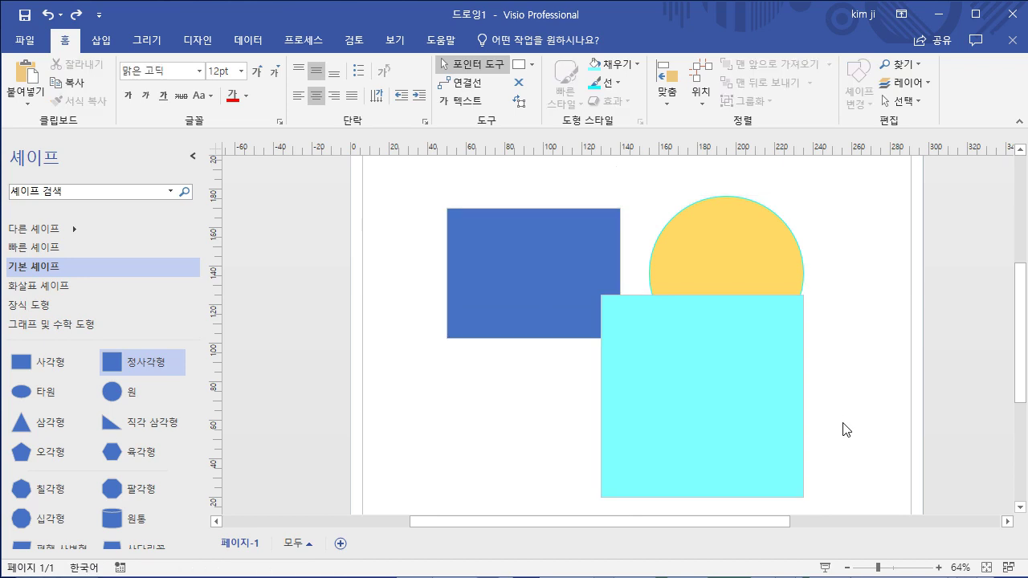
- Select the cyan square and add the blue rectangle to the selection, and preview 왼쪽 맞춤 without applying it
left_click(738, 418)
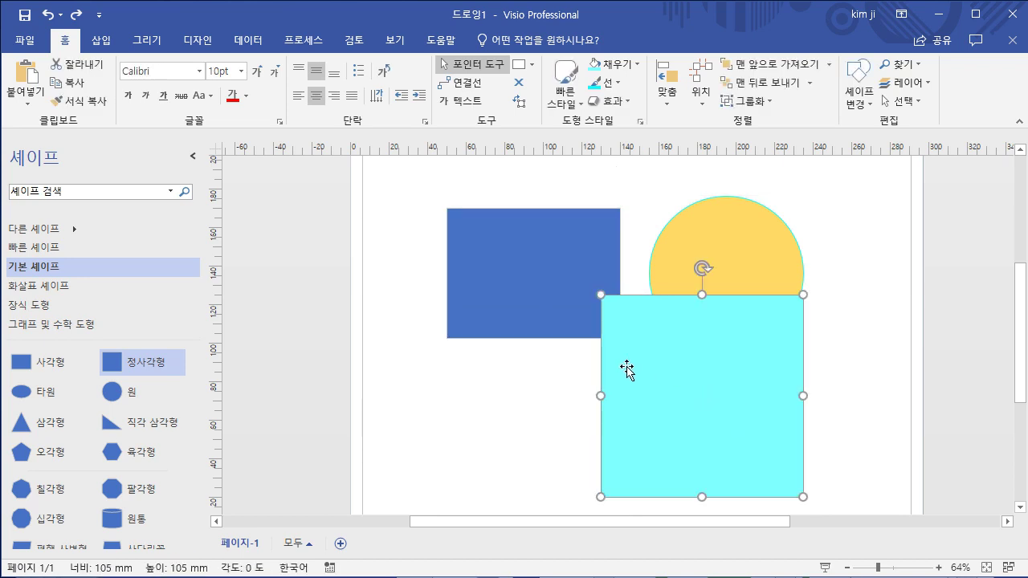
left_click(740, 255)
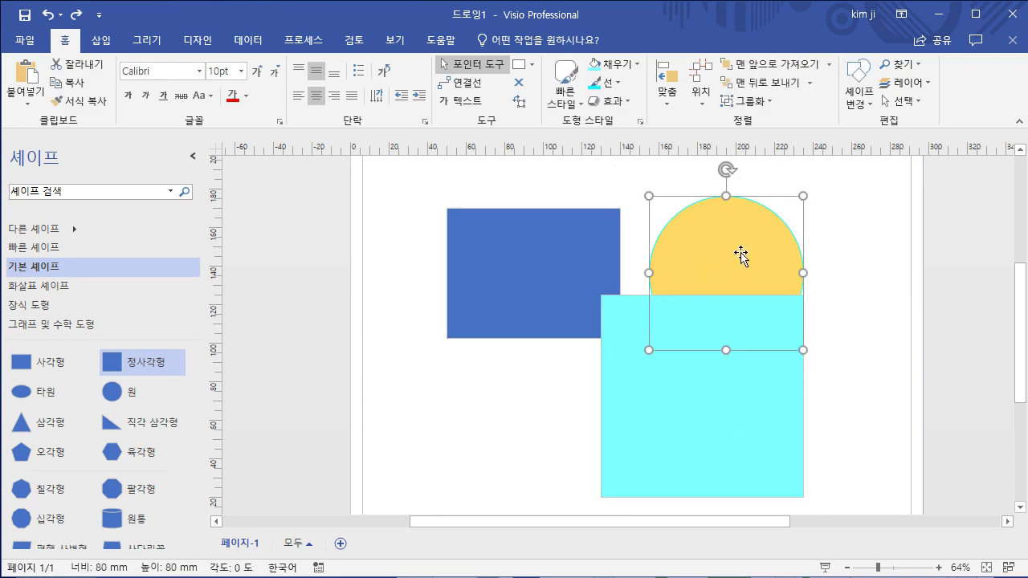
left_click(560, 273)
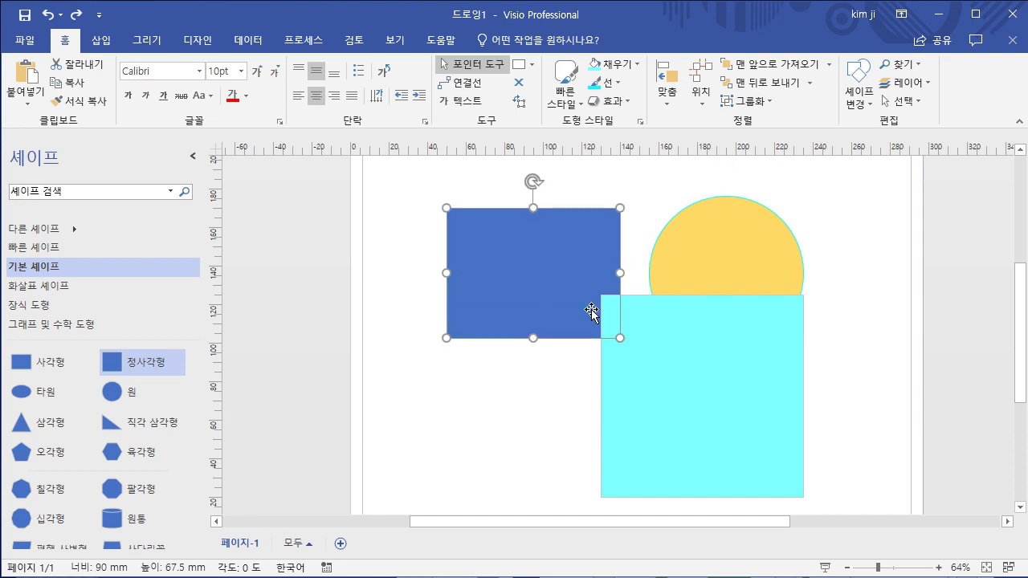
left_click(649, 414)
left_click(544, 283, "shift")
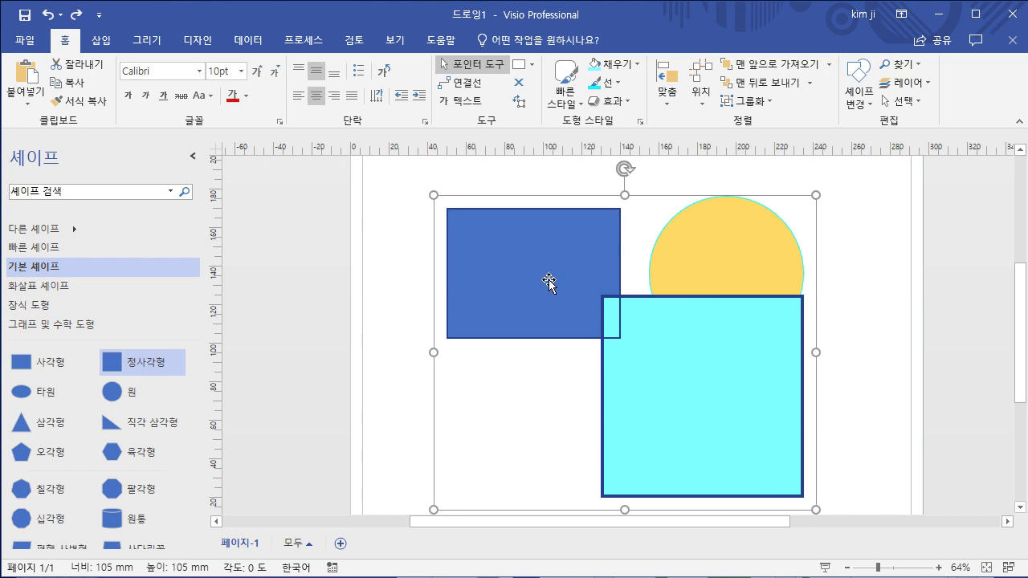
left_click(671, 101)
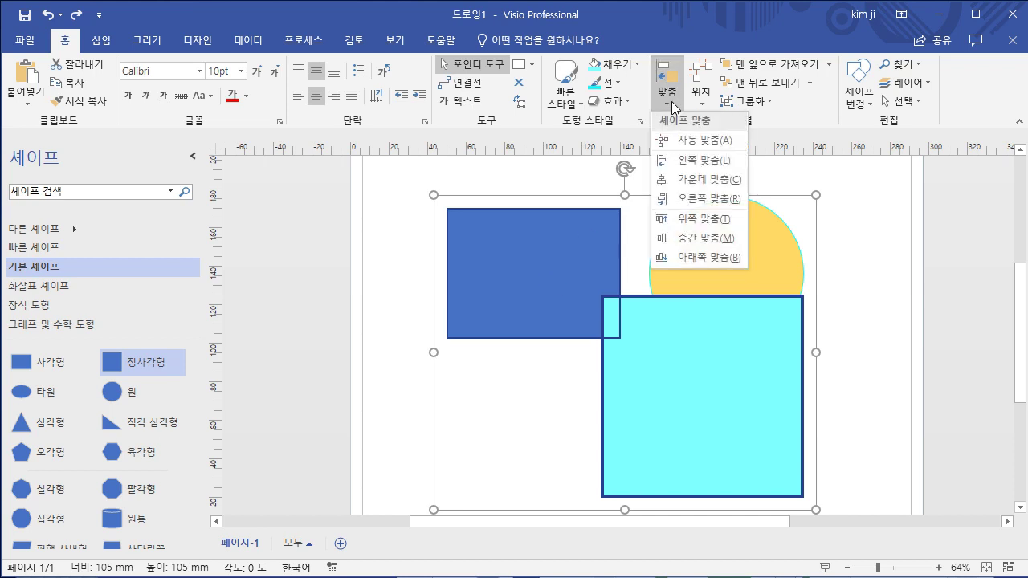
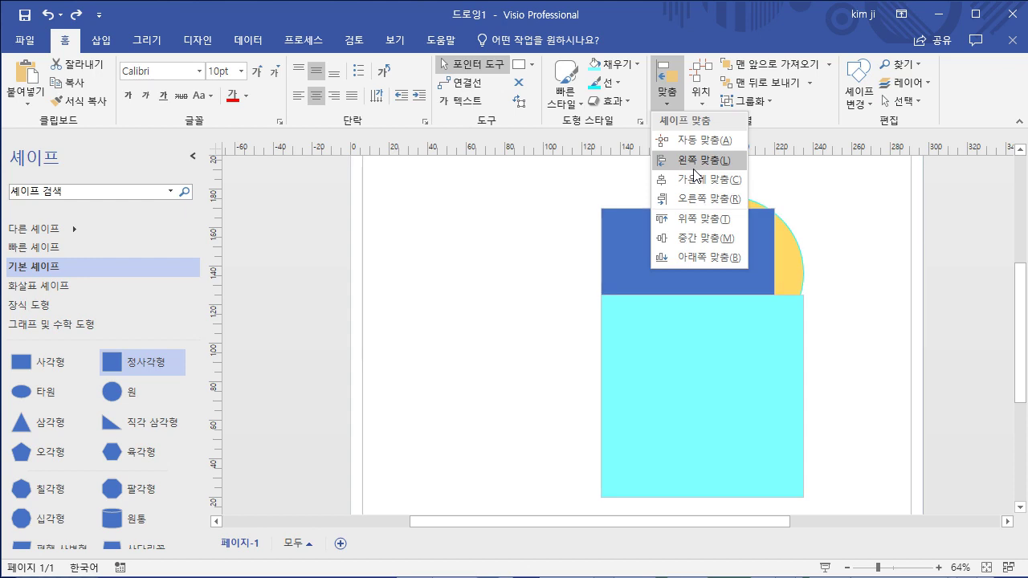
left_click(864, 351)
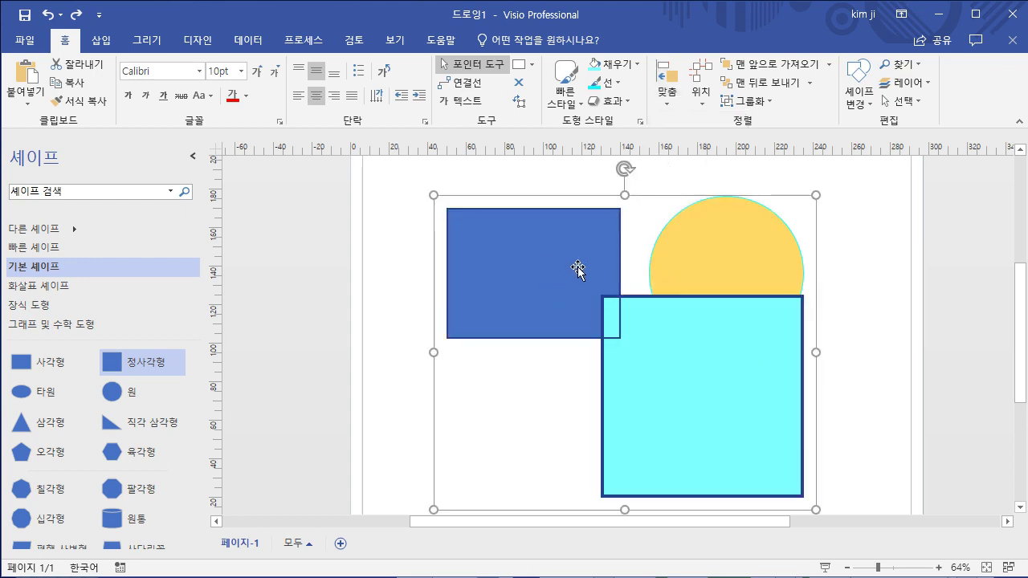
- Spread the shapes apart: blue rectangle toward the page's upper left, yellow circle toward the upper right, cyan square lower between them
key("Escape")
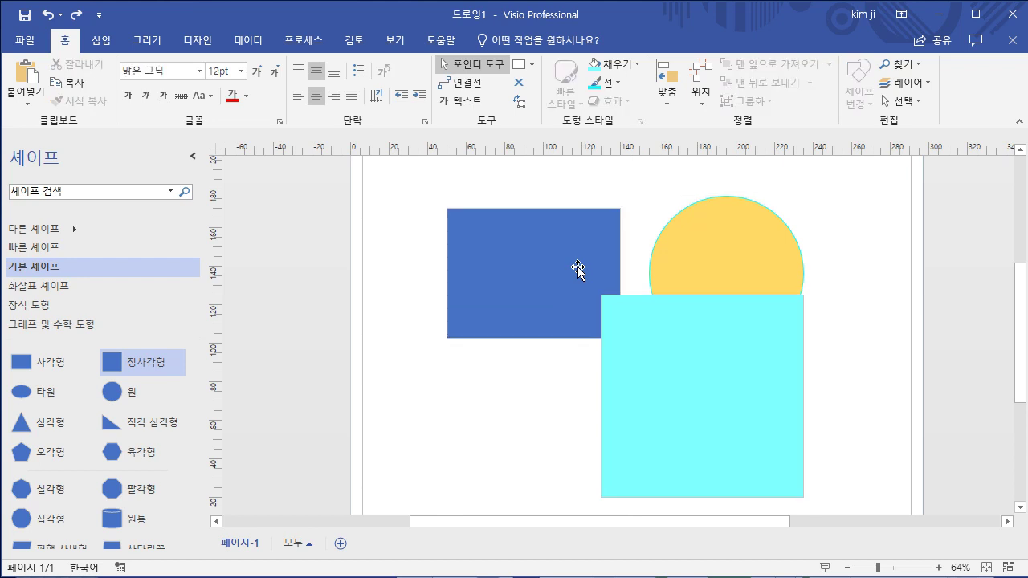
left_click_drag(551, 280, 494, 256)
left_click_drag(747, 259, 824, 241)
left_click_drag(598, 447, 525, 485)
- Select the shapes individually, and select the blue rectangle plus the cyan square to examine how the first selected shape is outlined
left_click(474, 254)
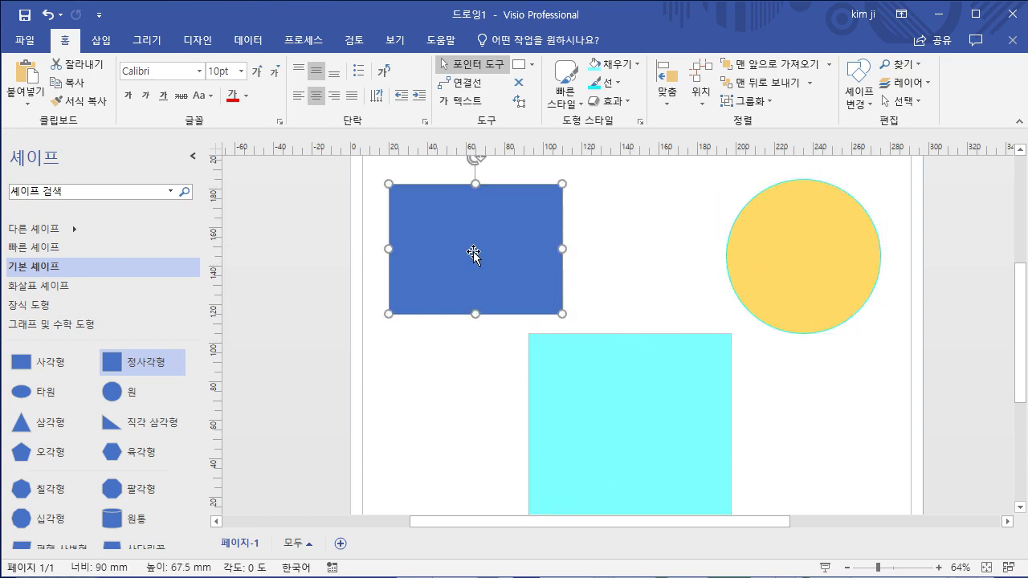
left_click(798, 277)
left_click(638, 413)
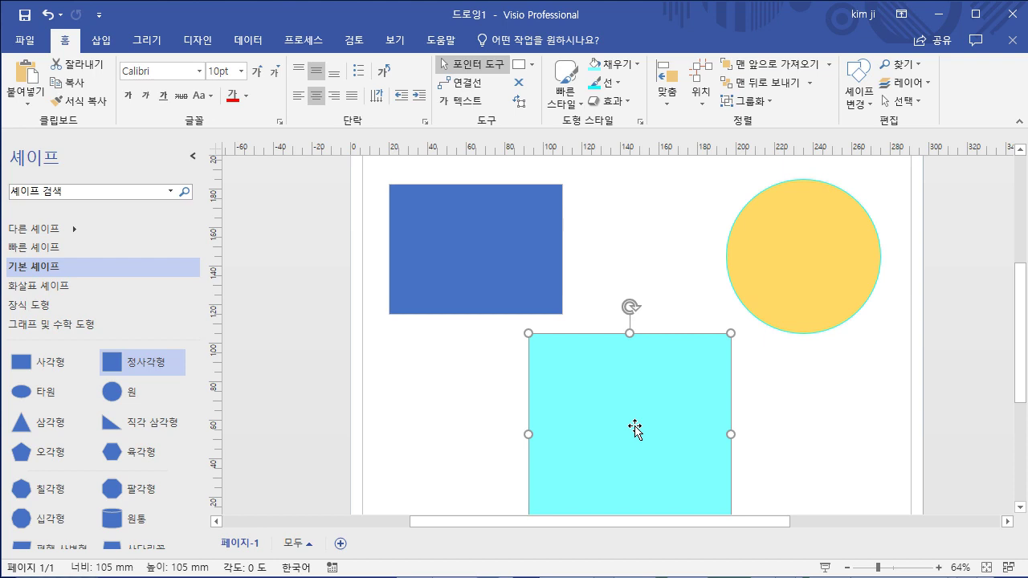
left_click(487, 249)
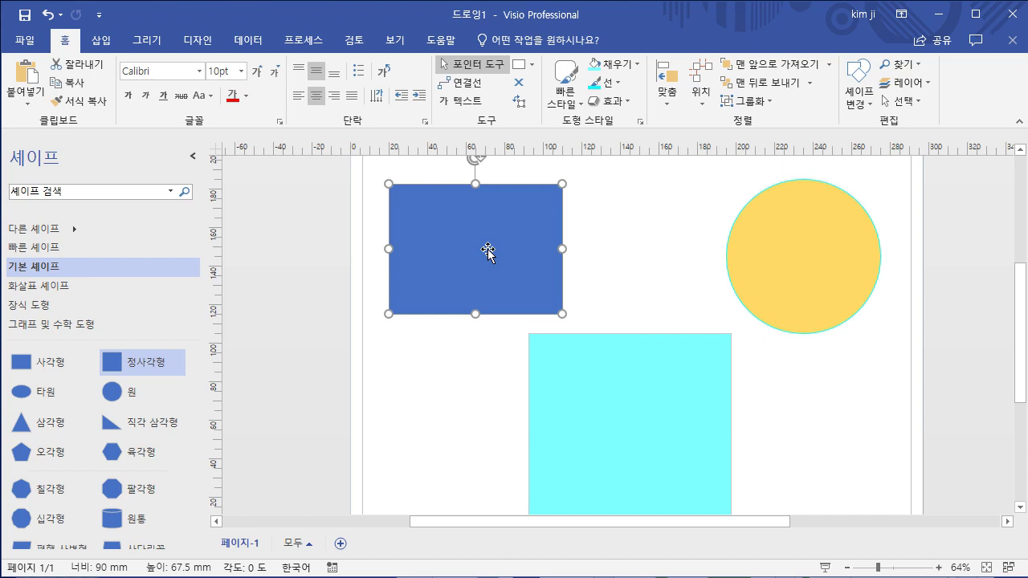
left_click(643, 430, "shift")
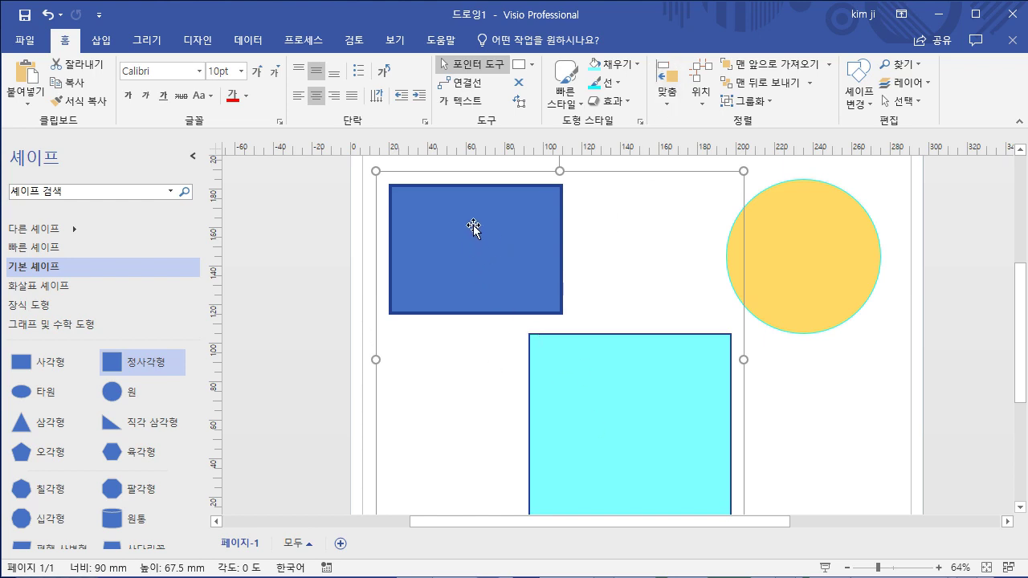
left_click(854, 416)
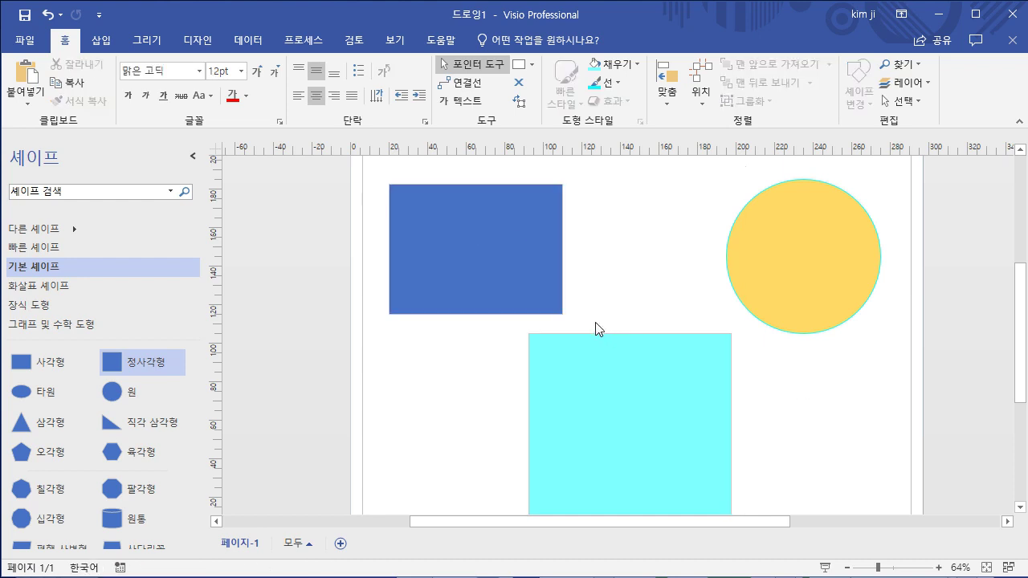
- Try aligning the cyan square to the blue rectangle's left edge with 왼쪽 맞춤, and undo the alignment
left_click(492, 263)
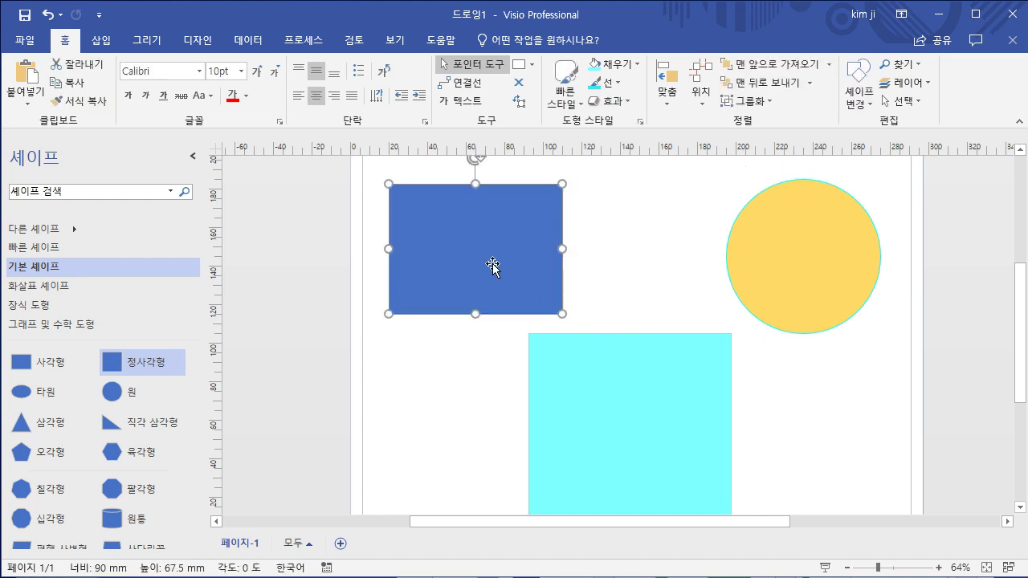
left_click(619, 418, "shift")
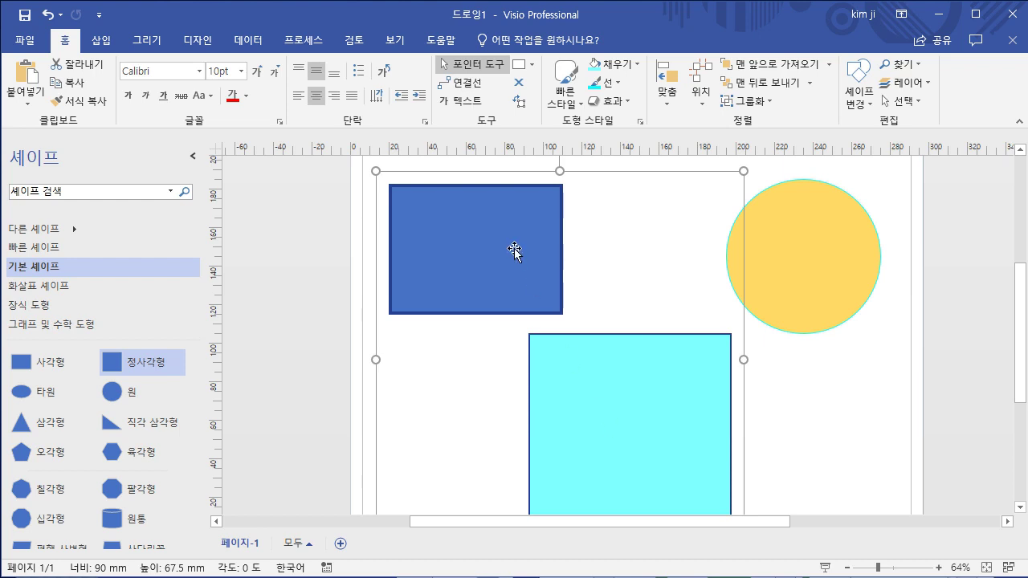
left_click(669, 96)
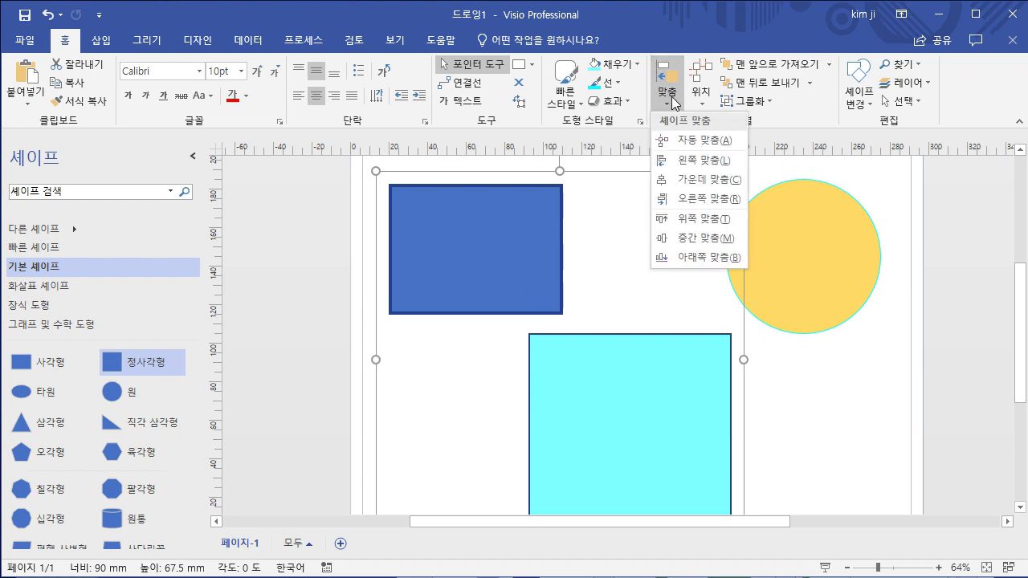
left_click(669, 160)
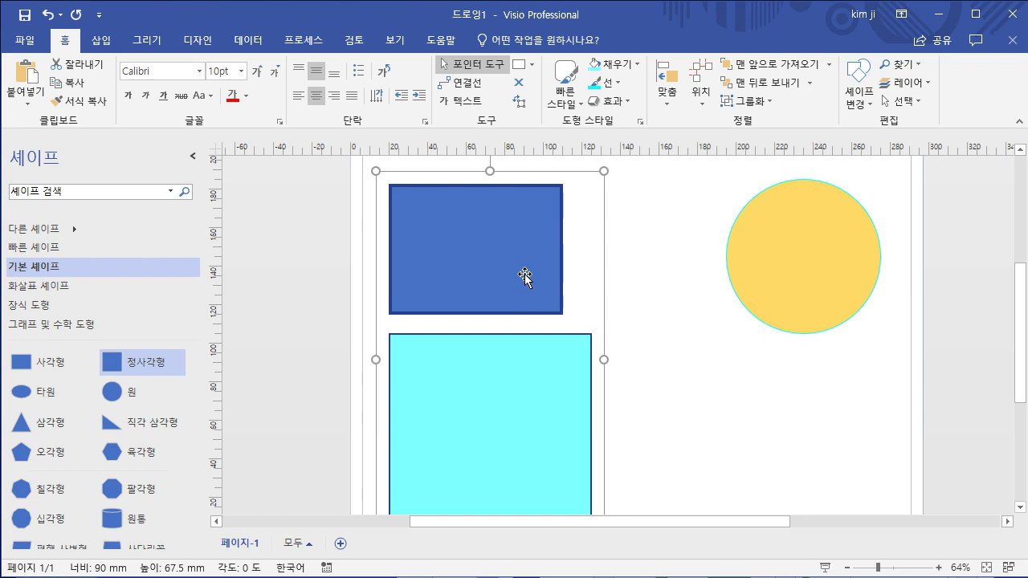
key("ctrl+z")
left_click(832, 470)
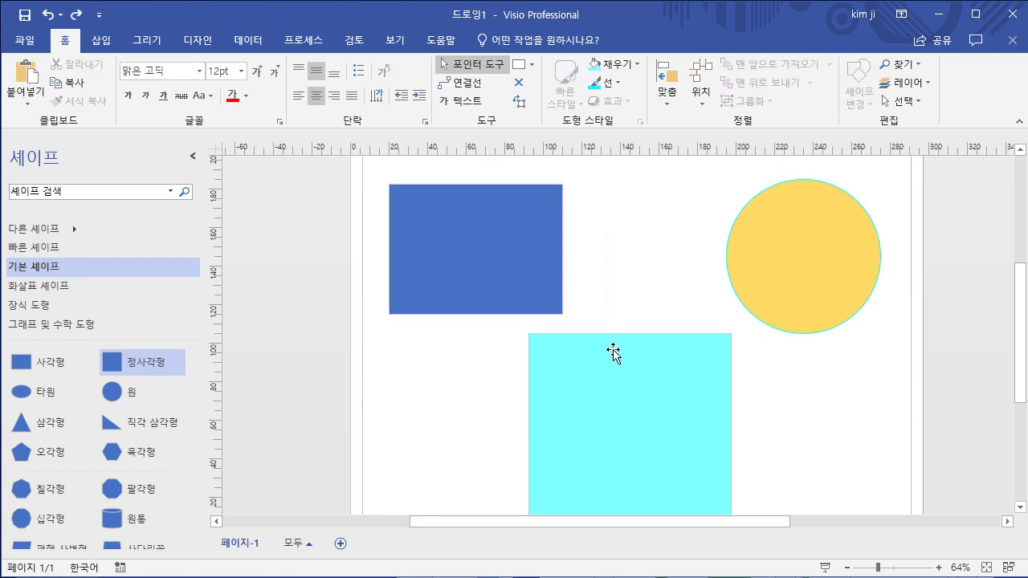
- Align the blue rectangle to the cyan square's left edge with 왼쪽 맞춤, using the square as the first selected shape
left_click(663, 414)
left_click(496, 262, "shift")
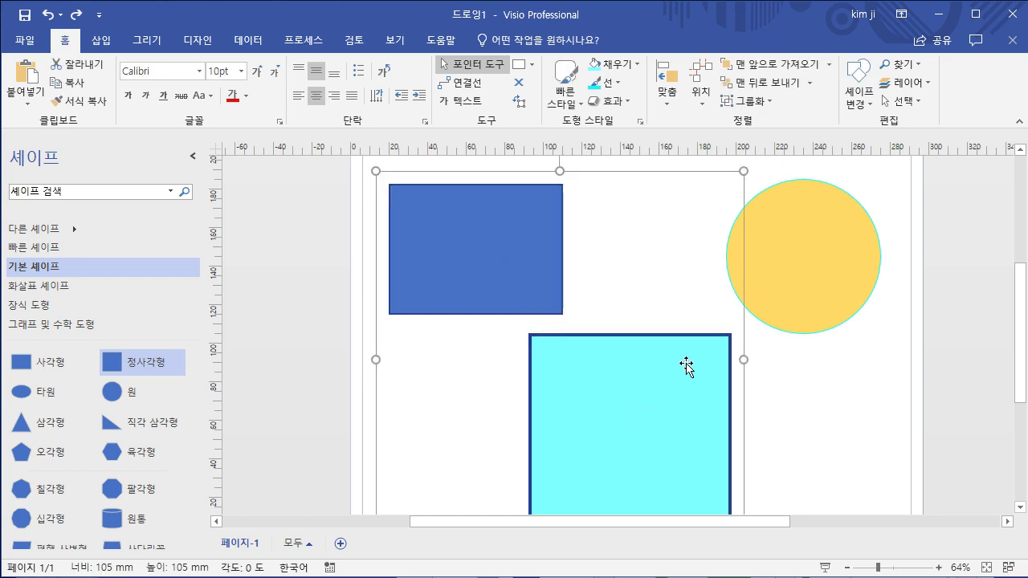
left_click(667, 90)
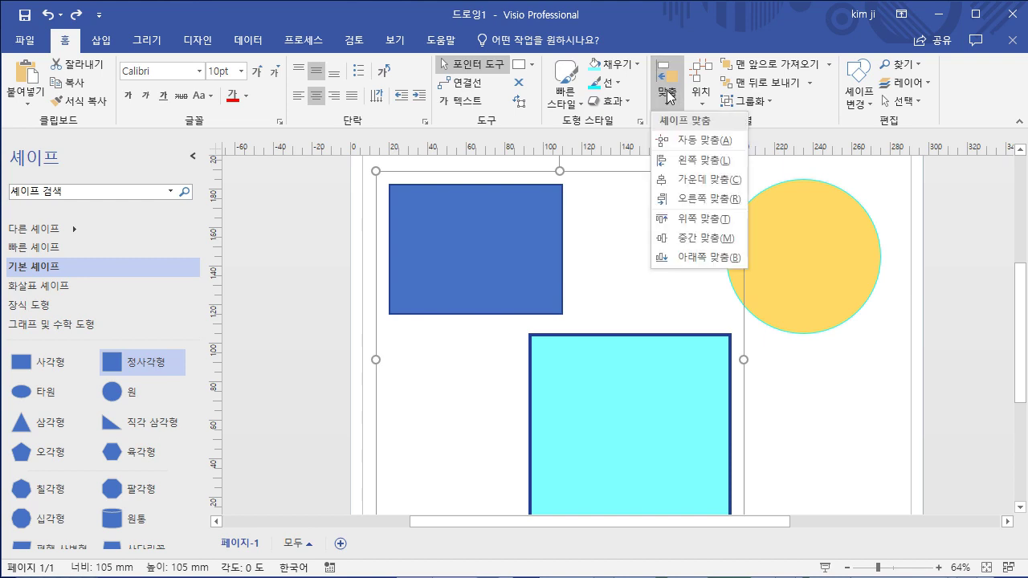
left_click(688, 165)
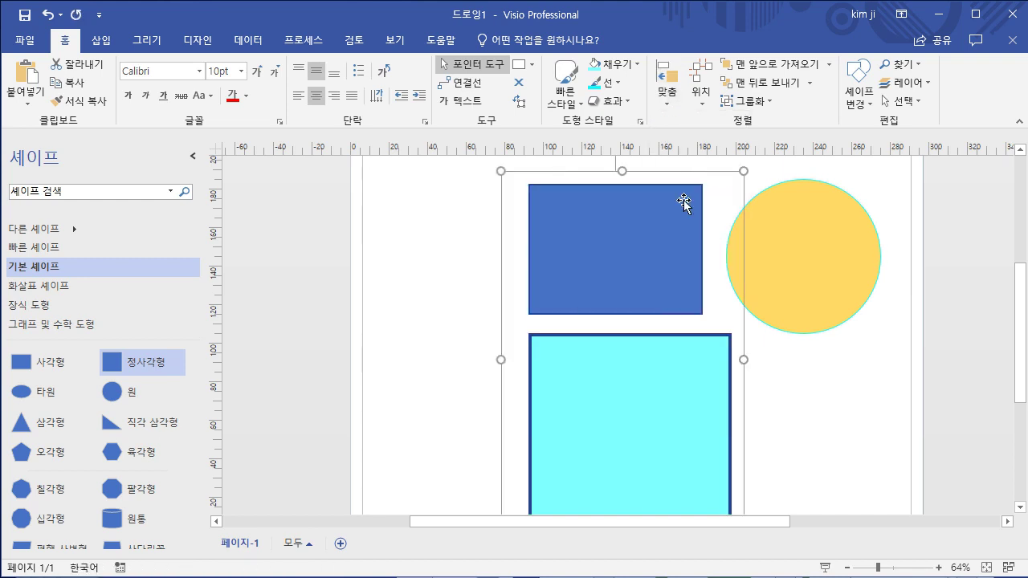
left_click(820, 420)
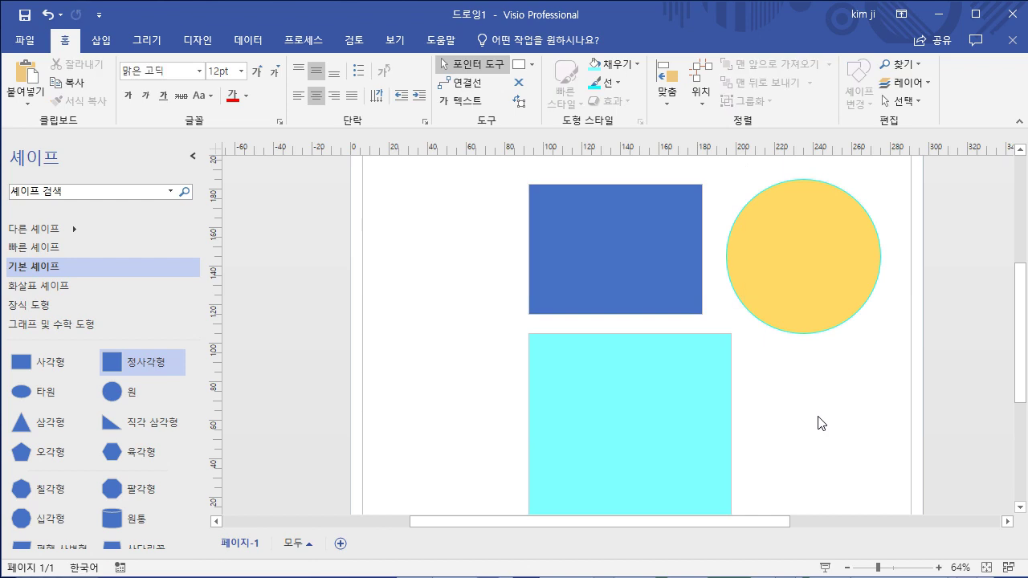
- Move the blue rectangle back to the page's upper-left area, and check the selection outlines of the yellow circle with the cyan square
left_click(614, 262)
left_click_drag(650, 276, 511, 271)
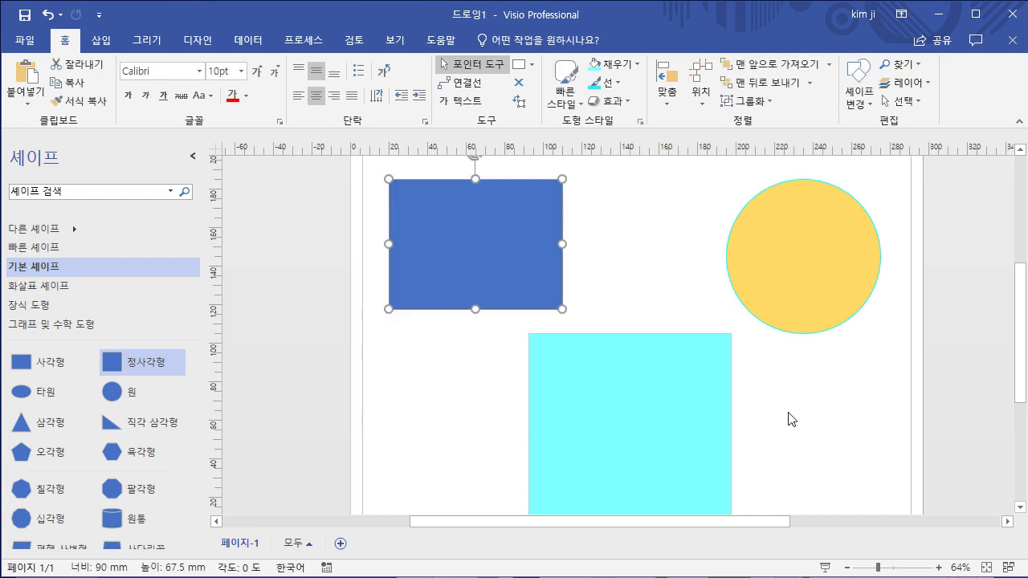
left_click(792, 271)
left_click(652, 394, "shift")
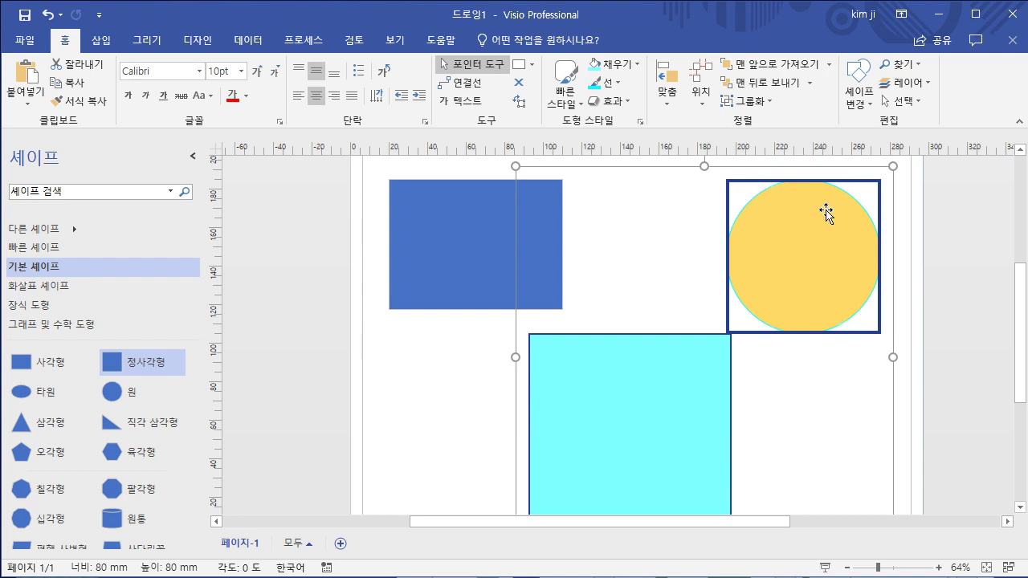
left_click(508, 425)
- Align the yellow circle to the cyan square's left edge with 왼쪽 맞춤, selecting the square first
left_click(603, 426)
left_click(806, 277, "shift")
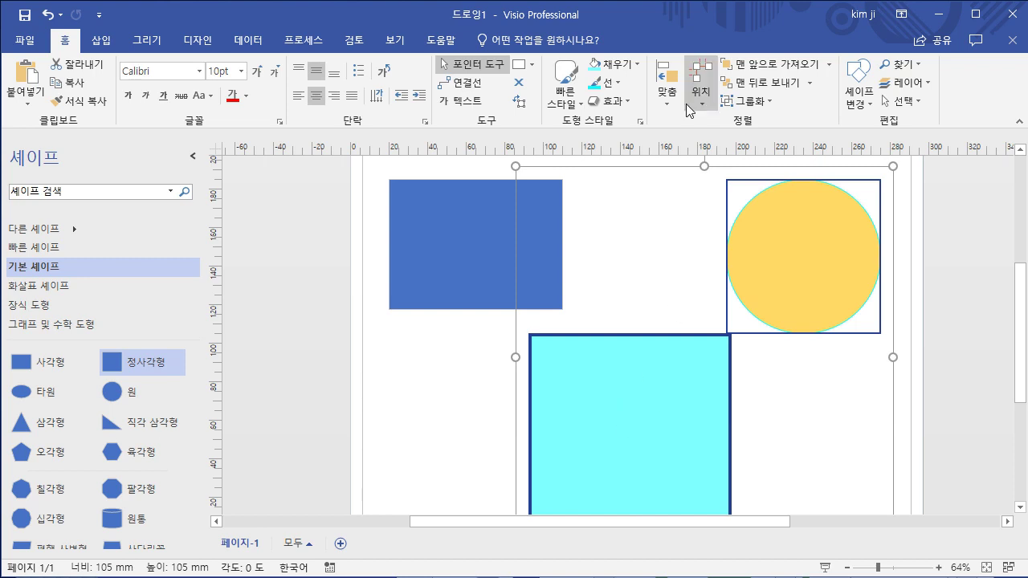
left_click(668, 86)
left_click(685, 160)
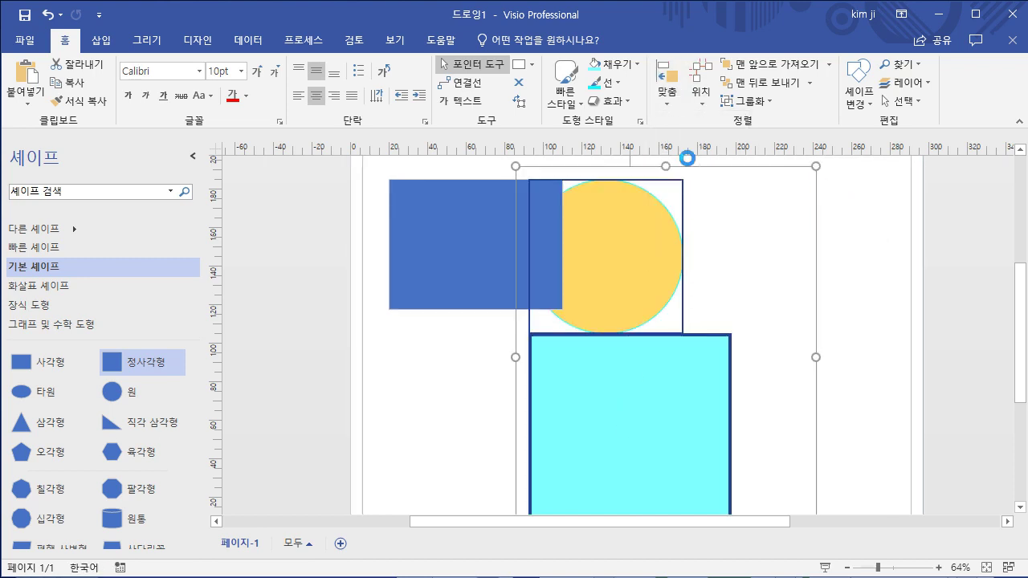
left_click(797, 406)
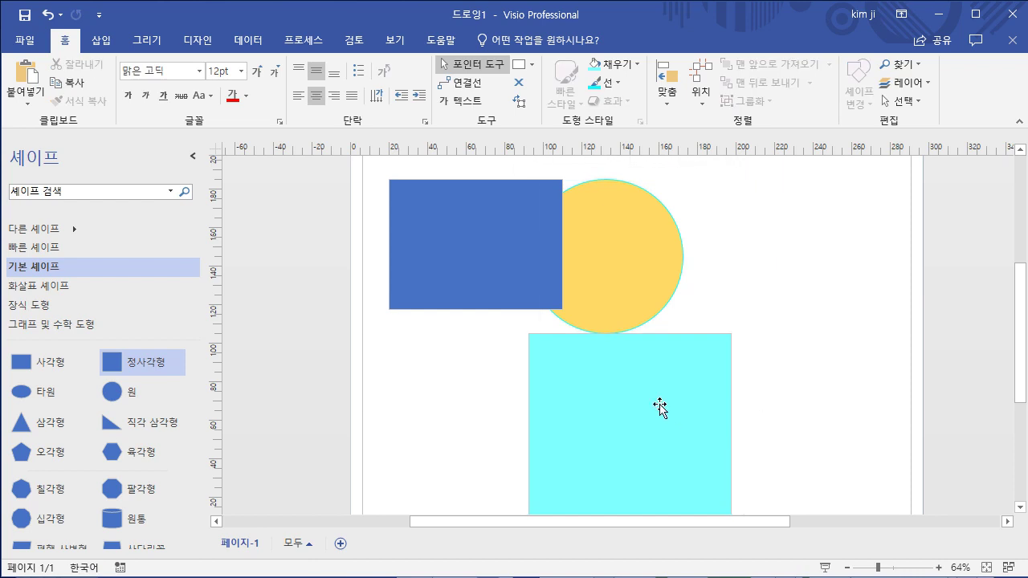
- Align the cyan square and blue rectangle to the yellow circle's vertical middle with 중간 맞춤, selecting the circle first
left_click(635, 294)
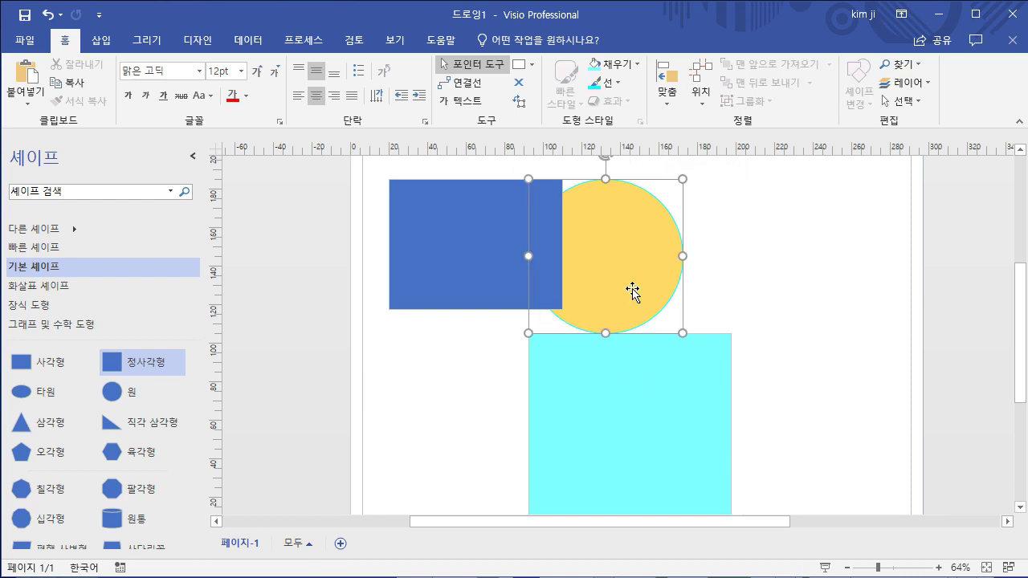
left_click(637, 387, "shift")
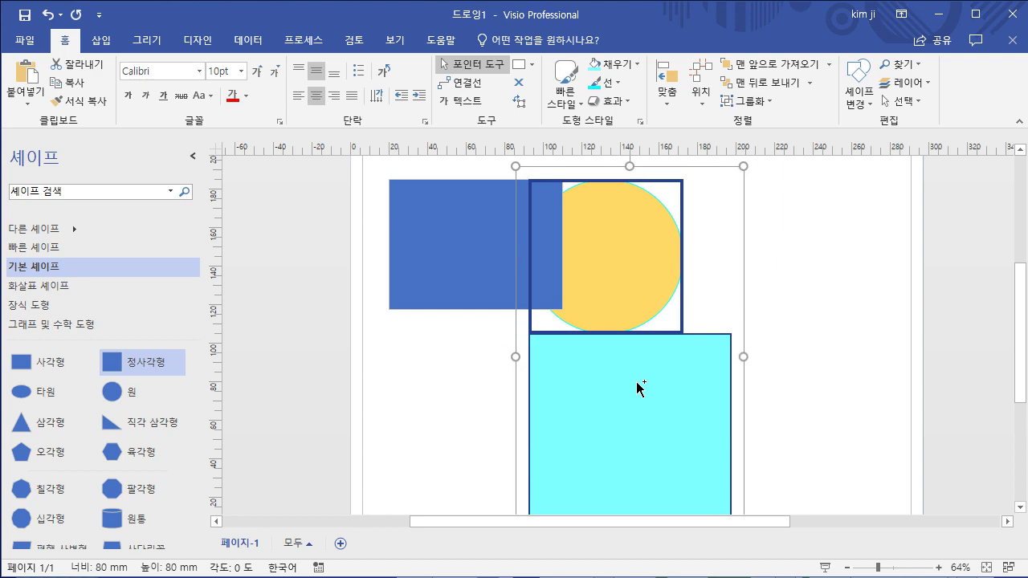
left_click(471, 250, "shift")
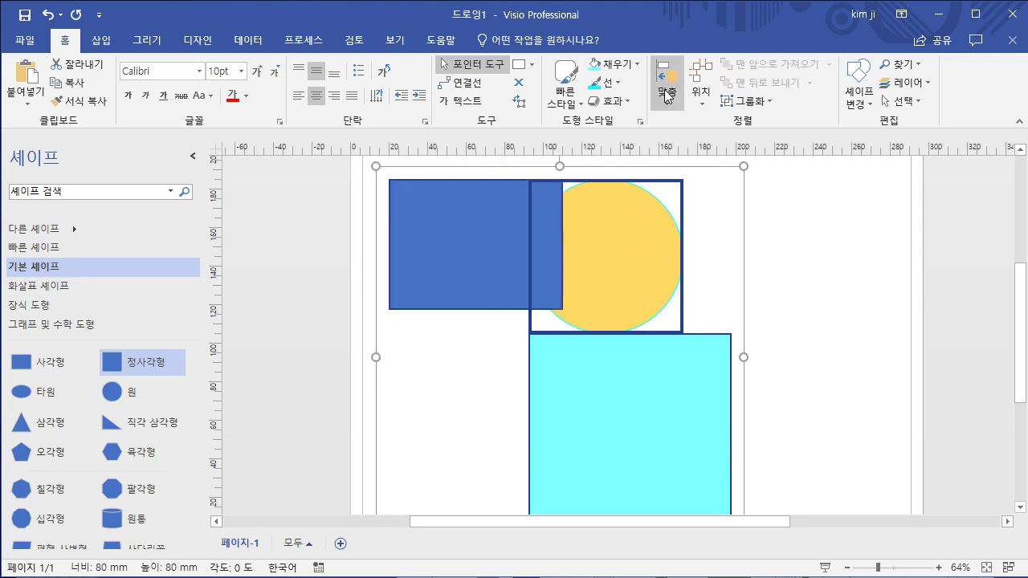
left_click(666, 92)
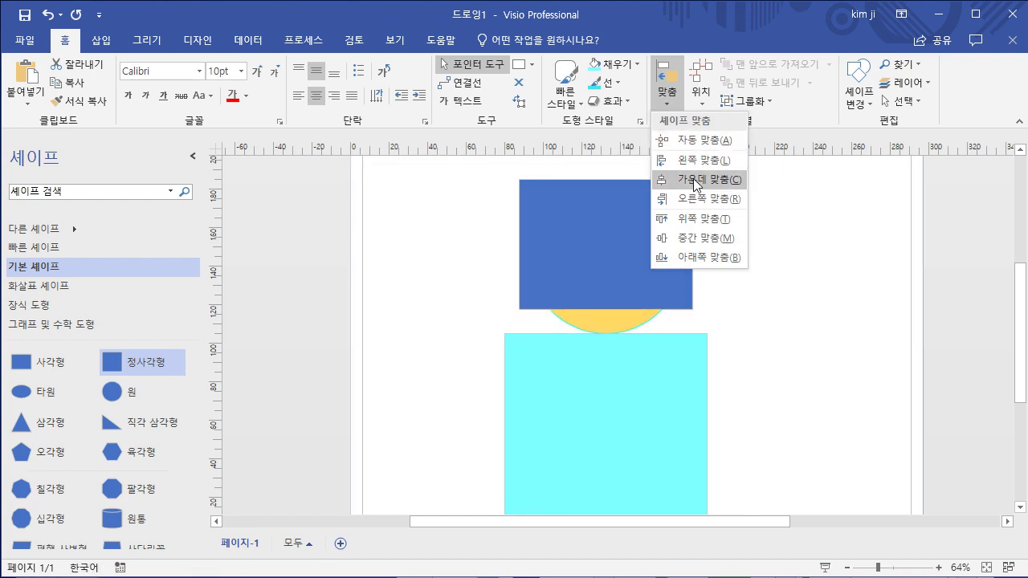
left_click(710, 238)
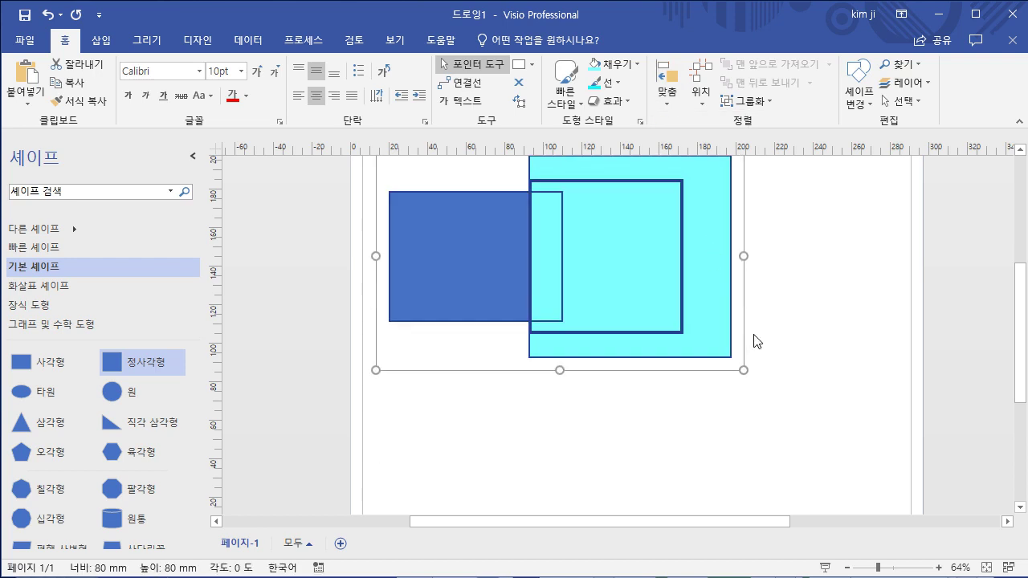
left_click(809, 397)
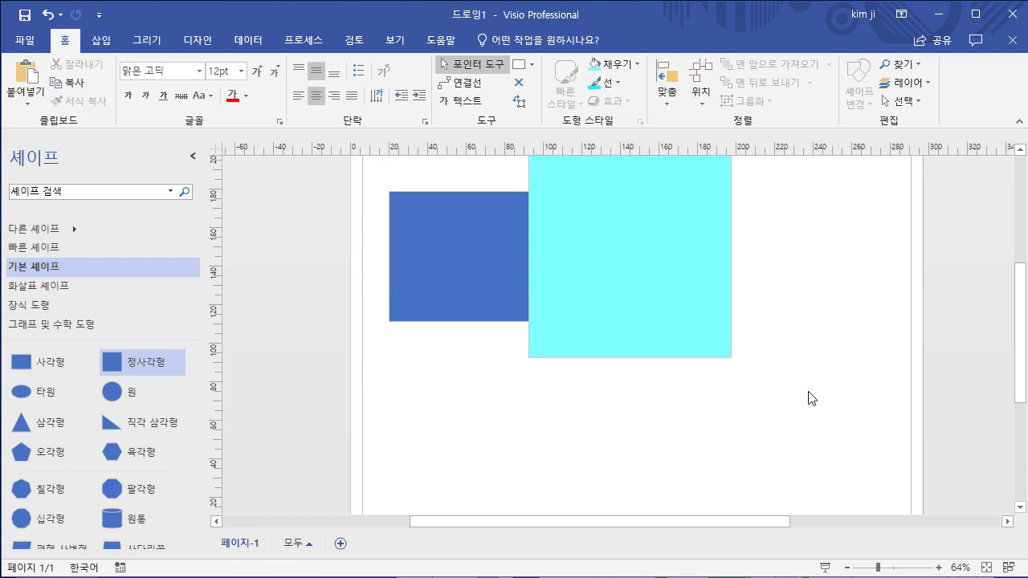
- Move the cyan square down to uncover the yellow circle, and delete the square
left_click(680, 253)
left_click_drag(680, 254, 683, 383)
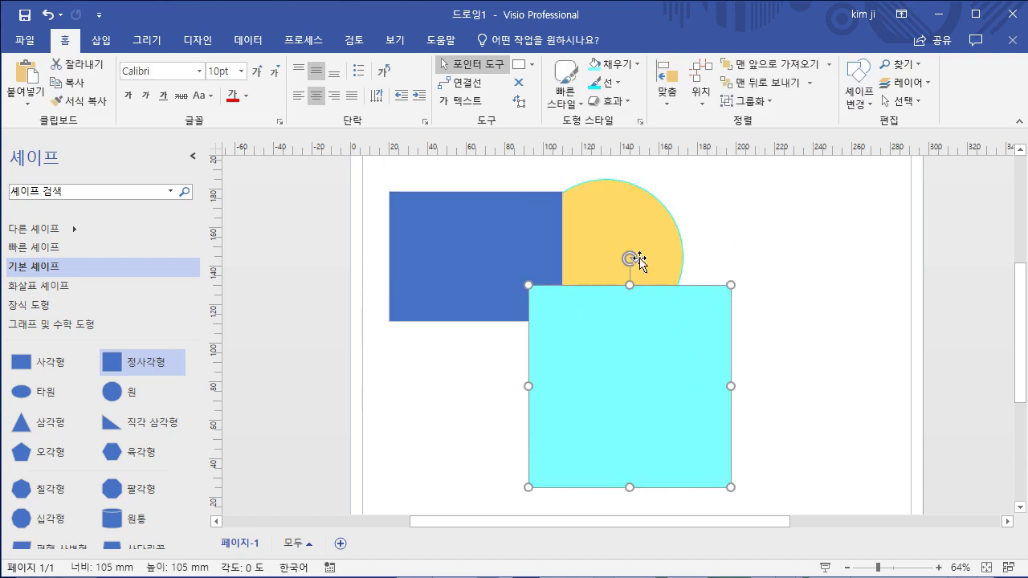
left_click(774, 265)
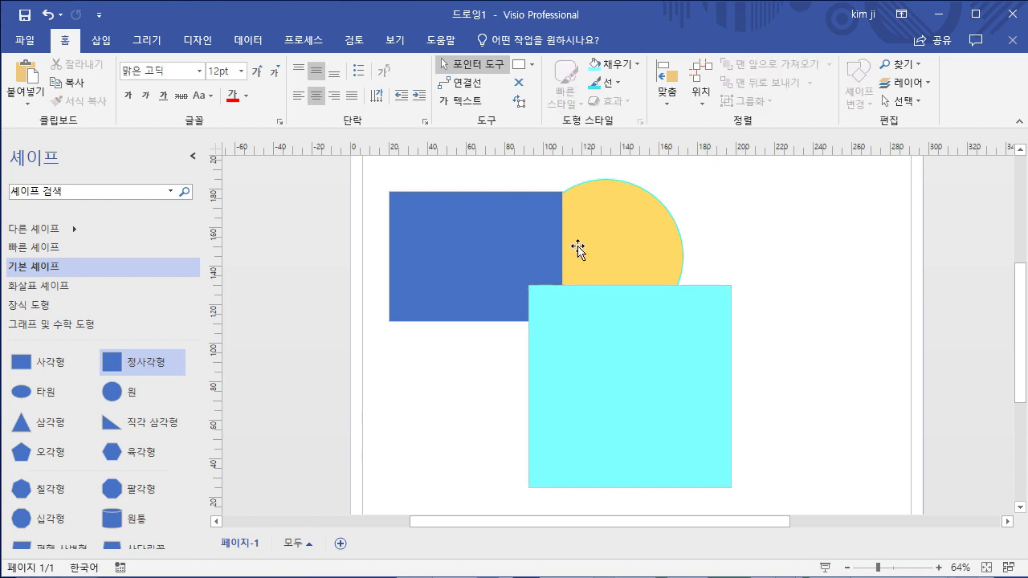
left_click(602, 340)
left_click(494, 273)
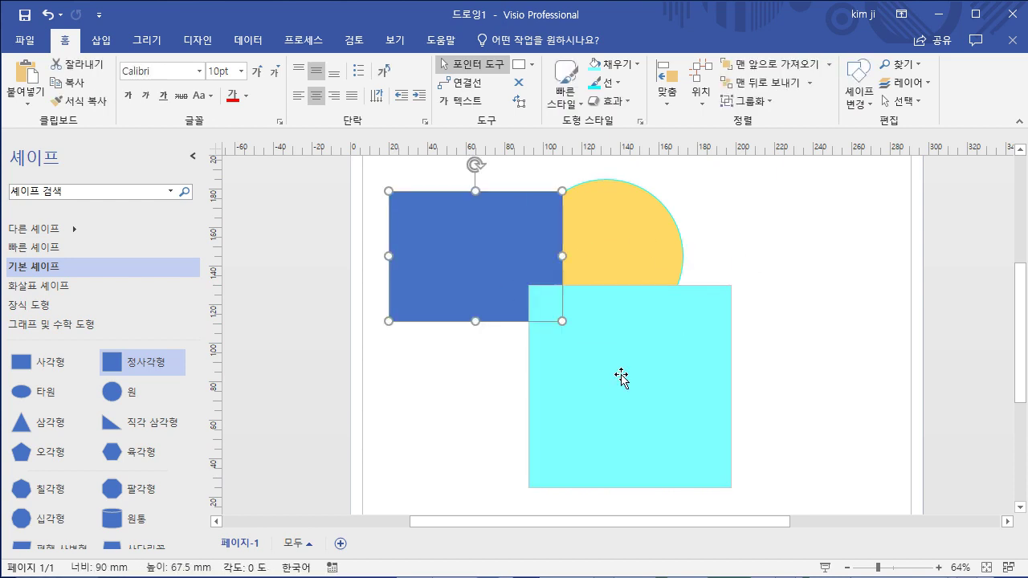
left_click(622, 378)
key("Delete")
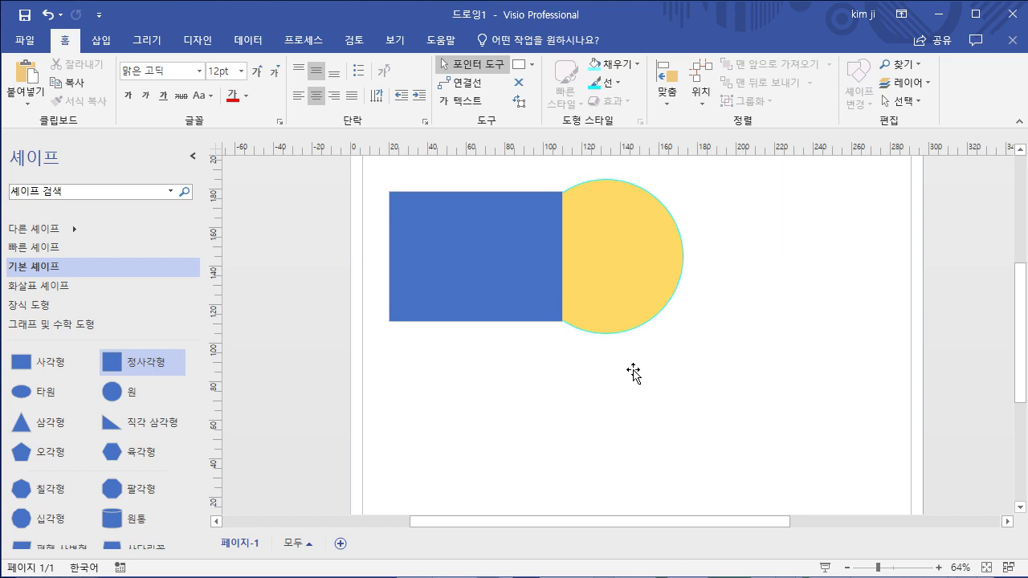
- Place the yellow circle diagonally below the blue rectangle's right corner, and try selecting both shapes with a selection area
left_click_drag(638, 266, 736, 259)
left_click_drag(719, 313, 637, 394)
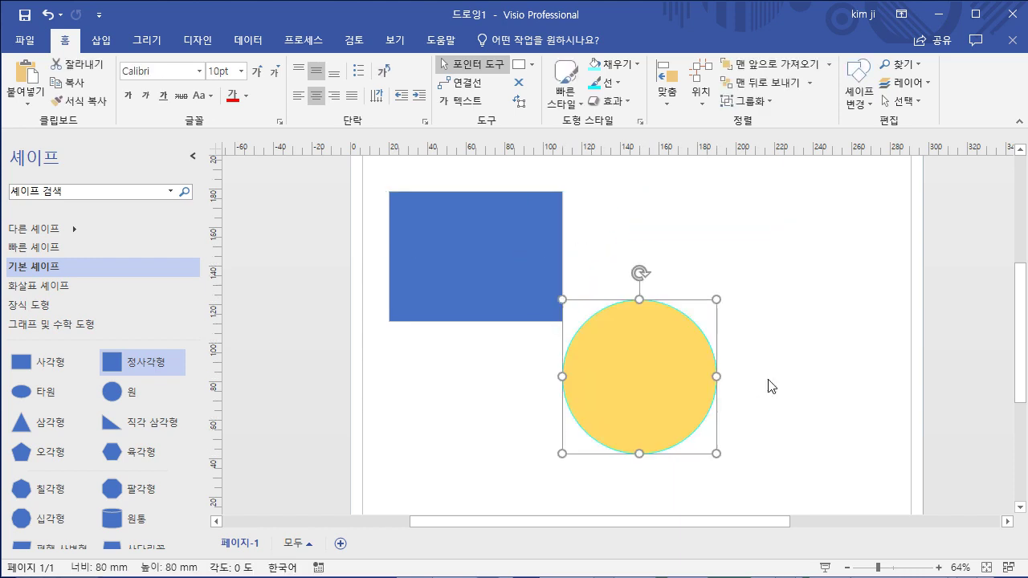
left_click(542, 258)
left_click(639, 354)
left_click_drag(803, 434, 352, 171)
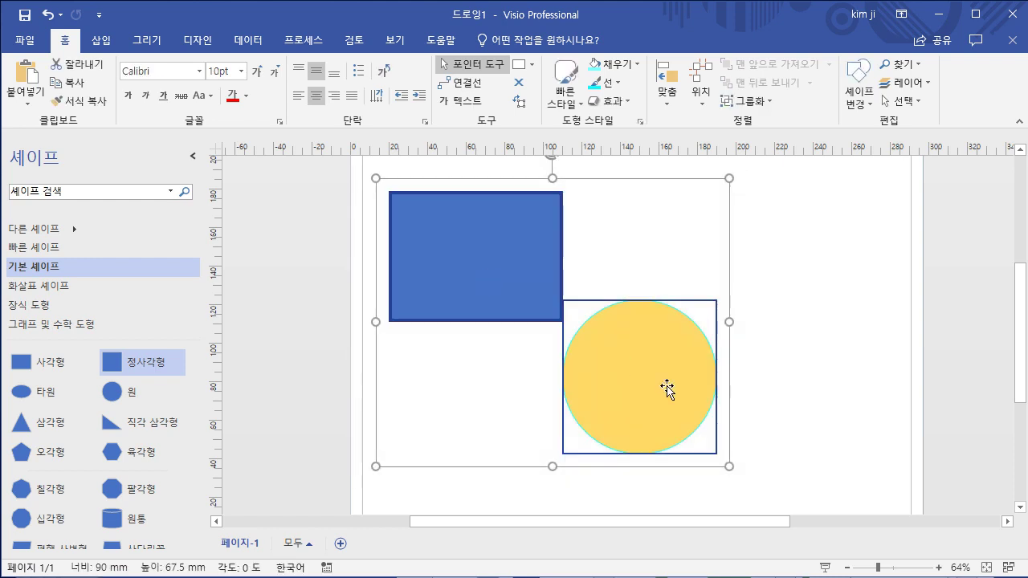
left_click(772, 383)
- Group the blue rectangle and yellow circle with 그룹, and shift the group toward the page's centre
left_click_drag(772, 490, 292, 164)
left_click(769, 104)
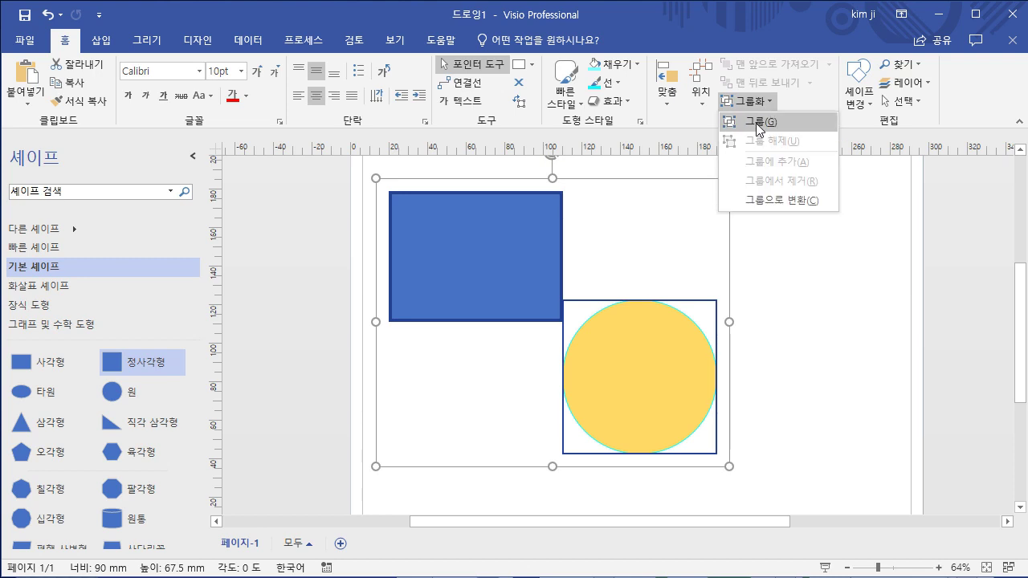
left_click(756, 127)
left_click_drag(632, 357, 771, 363)
left_click_drag(800, 410, 712, 384)
- Separate the grouped rectangle and circle with 그룹 해제
left_click(762, 101)
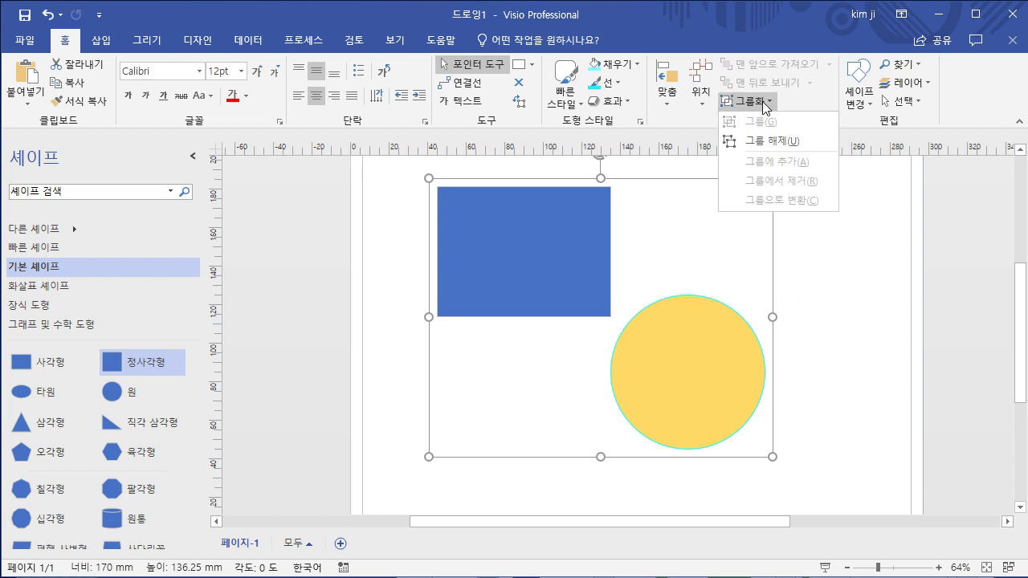
left_click(769, 142)
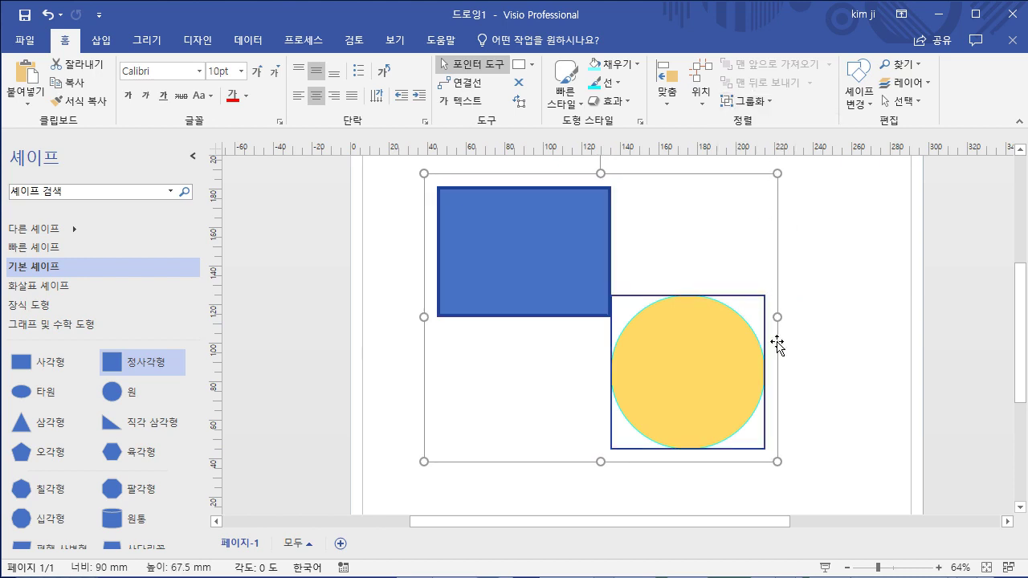
- Select the ungrouped blue rectangle and yellow circle individually, clearing the selection between tries
left_click(829, 392)
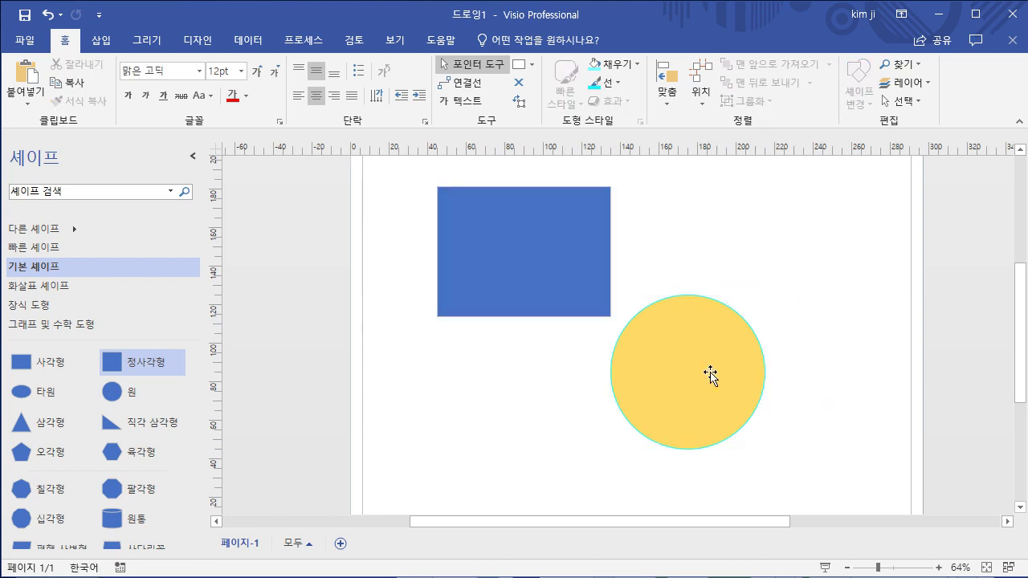
left_click(531, 265)
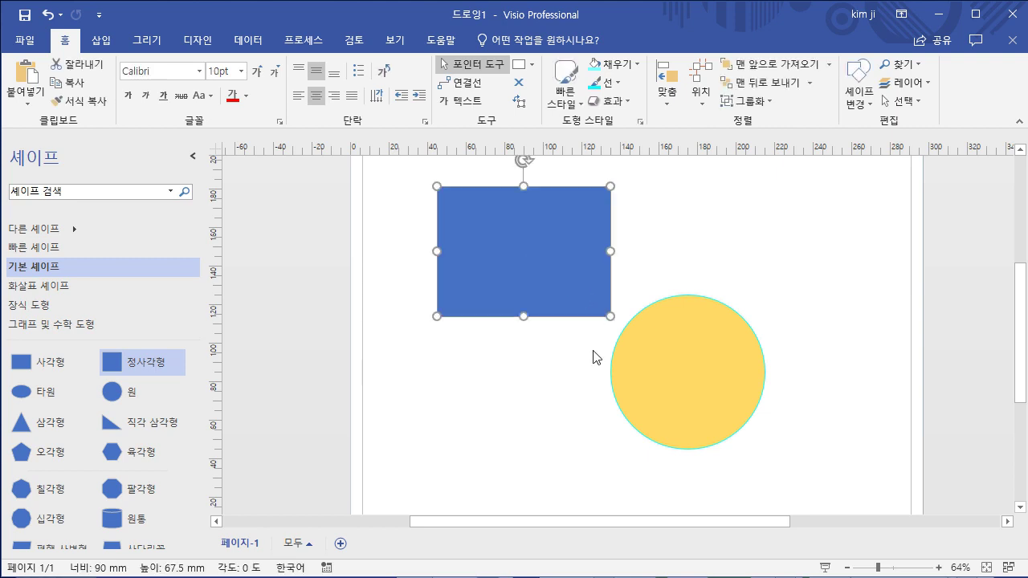
left_click(519, 432)
left_click_drag(409, 165, 853, 481)
left_click(783, 476)
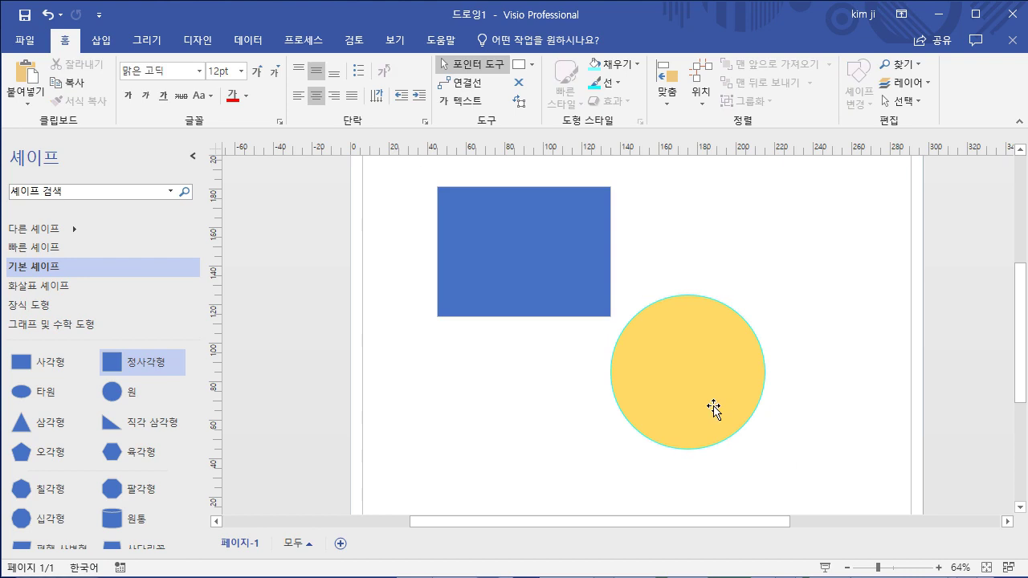
left_click(713, 407)
left_click(526, 406)
left_click(657, 386)
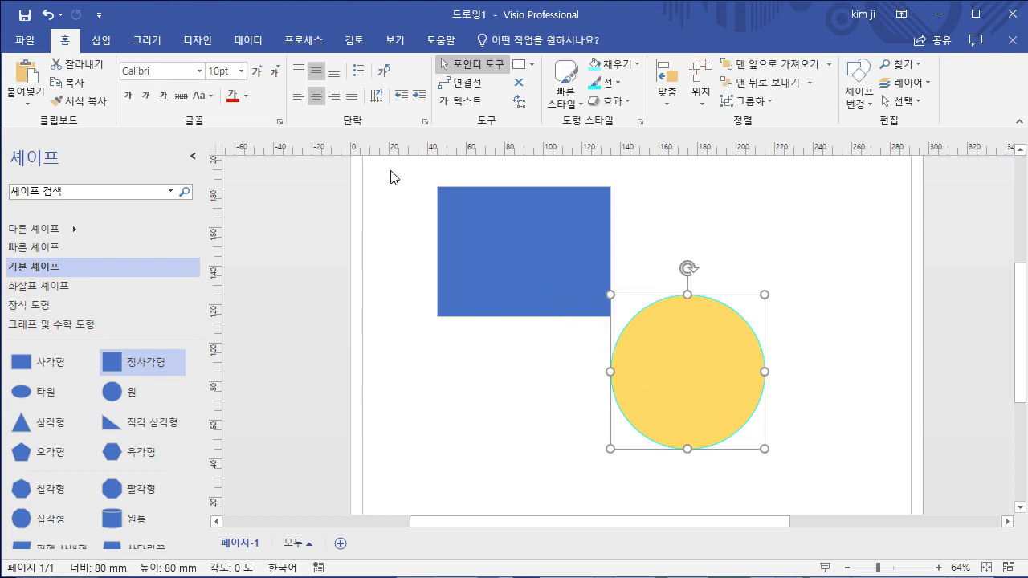
key("Escape")
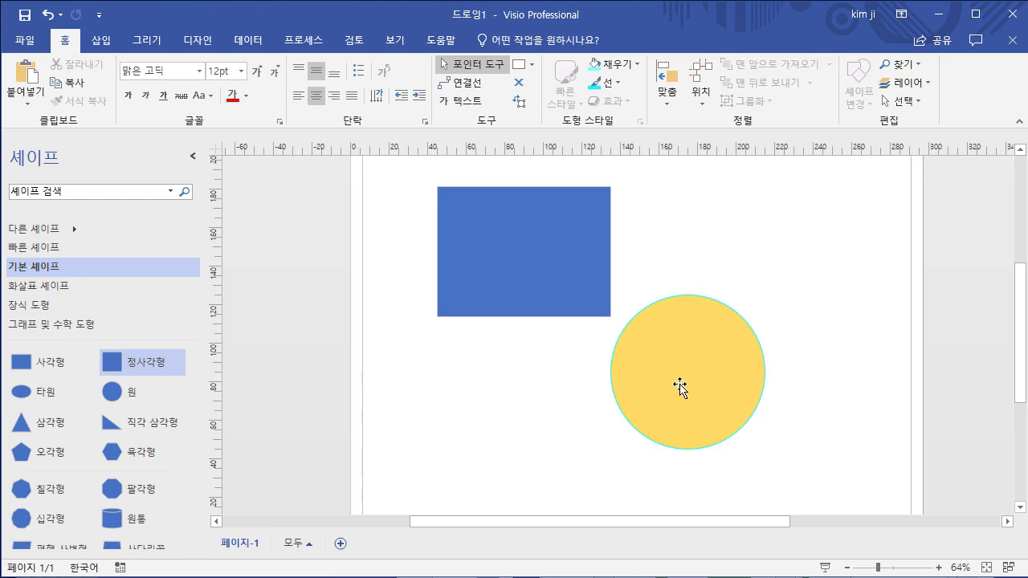
- Add the yellow circle to a selection of the blue rectangle, and clear the selection
left_click(515, 258)
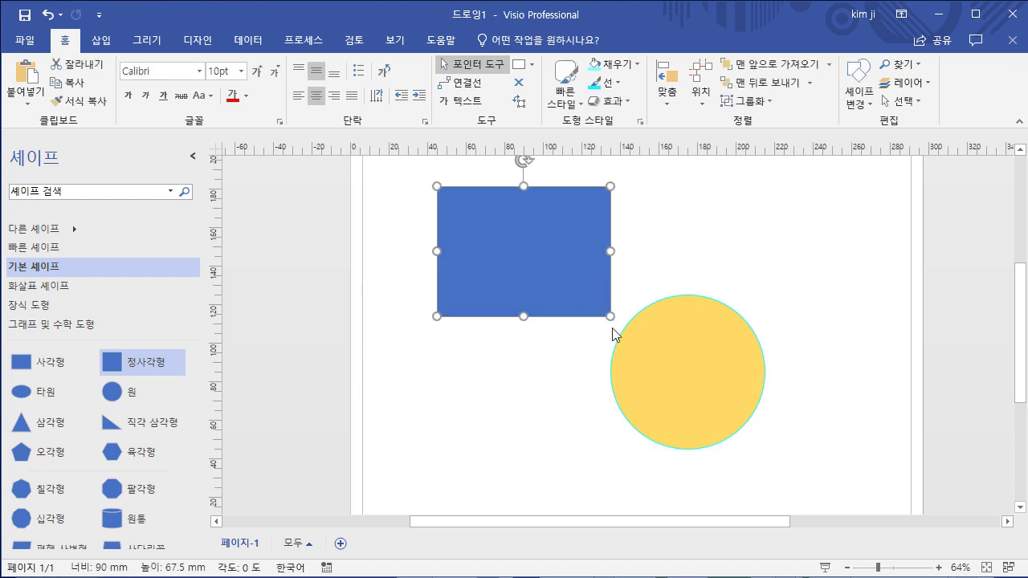
left_click(680, 393, "shift")
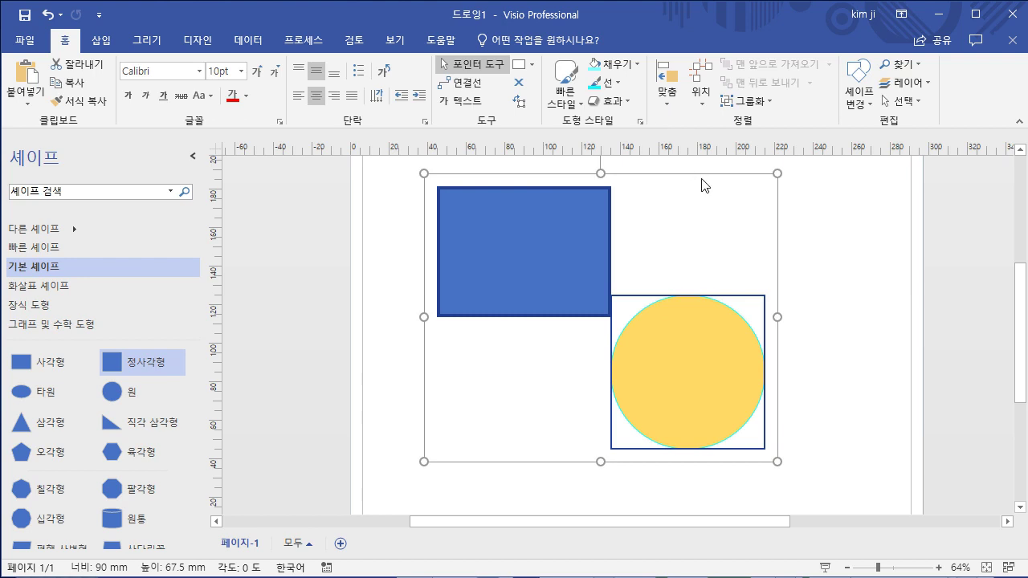
left_click(808, 323)
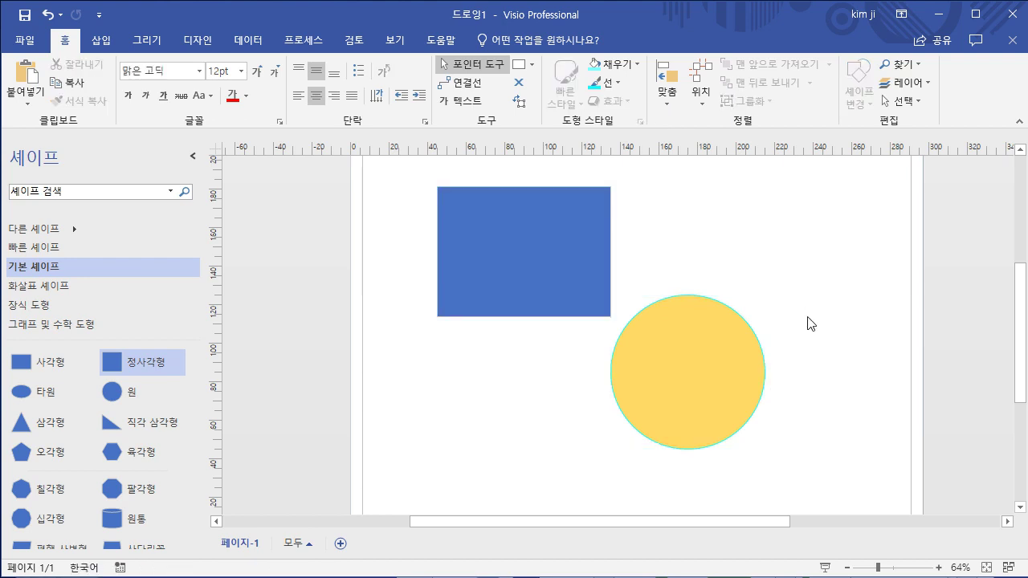
- Move the yellow circle to overlap the blue rectangle's lower right corner, and rotate both shapes together freehand by about 2 degrees counterclockwise
left_click_drag(716, 385, 698, 373)
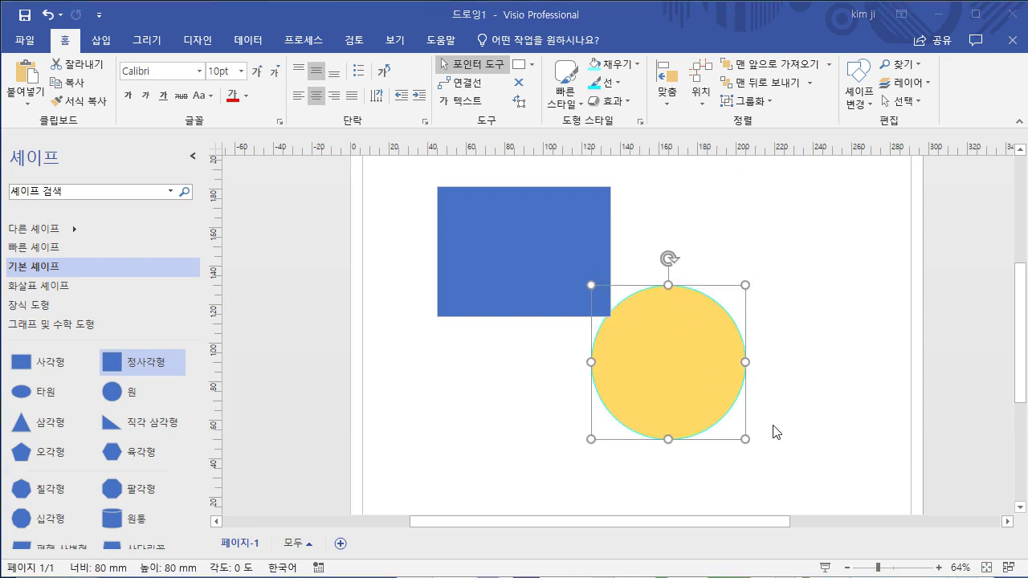
left_click_drag(396, 175, 844, 463)
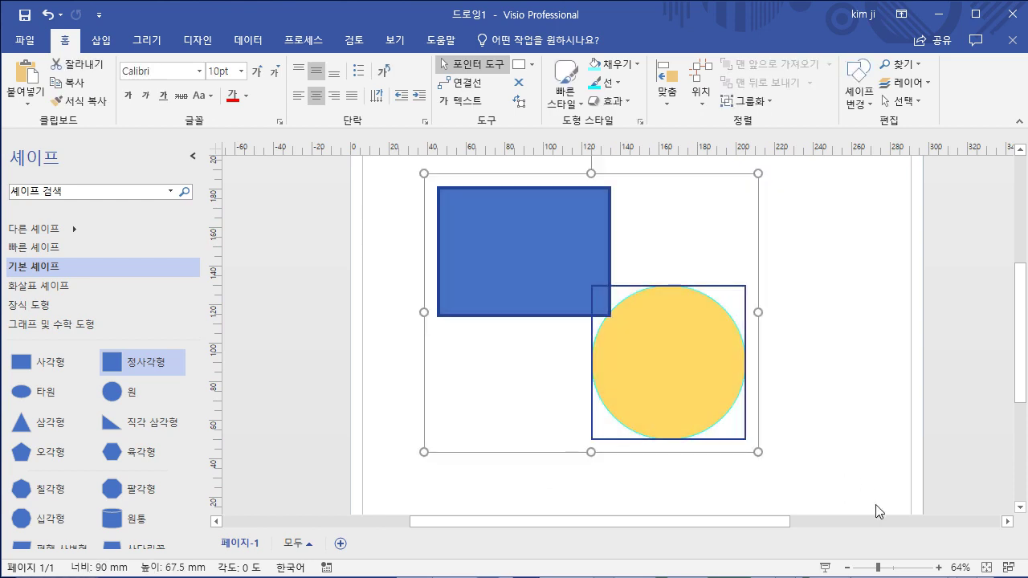
scroll(852, 405, "up", 3)
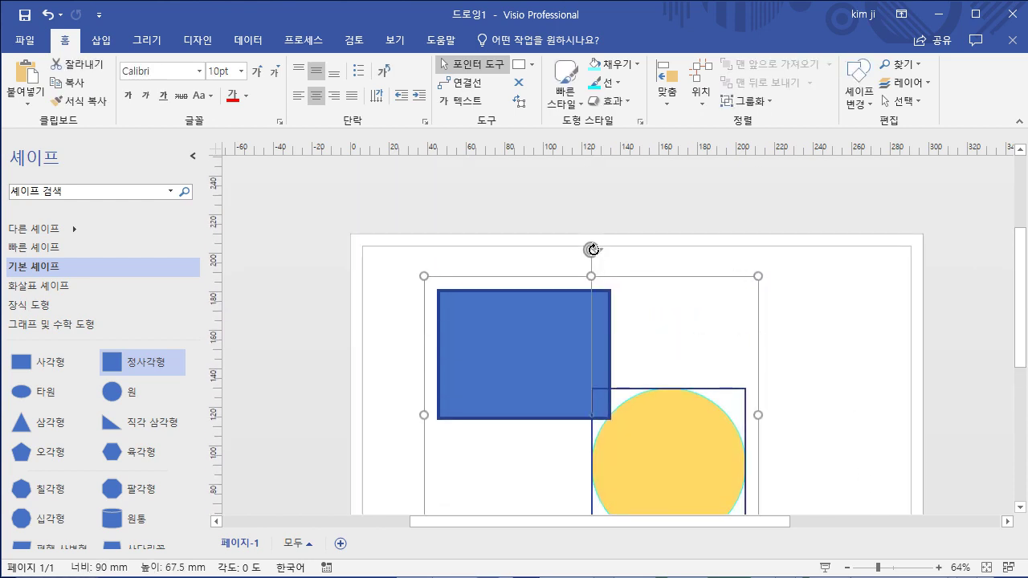
scroll(832, 337, "down", 2)
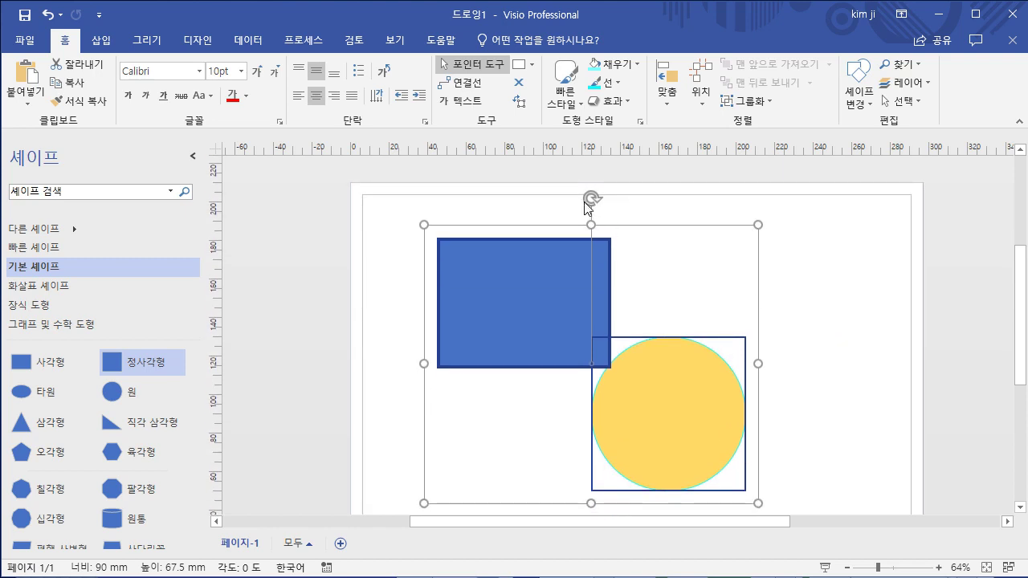
mouse_move(591, 198)
left_mouse_down()
mouse_move(716, 246)
mouse_move(714, 236)
mouse_move(549, 186)
mouse_move(514, 208)
mouse_move(615, 206)
mouse_move(584, 202)
left_mouse_up()
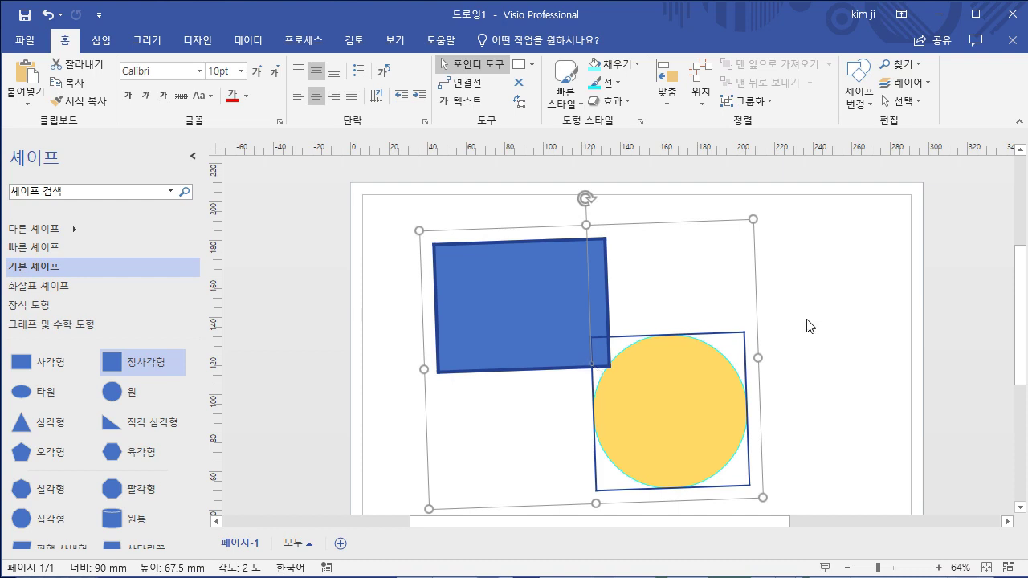
- Rotate the selected rectangle and circle a quarter turn clockwise with 오른쪽으로 90도 회전
left_click(704, 107)
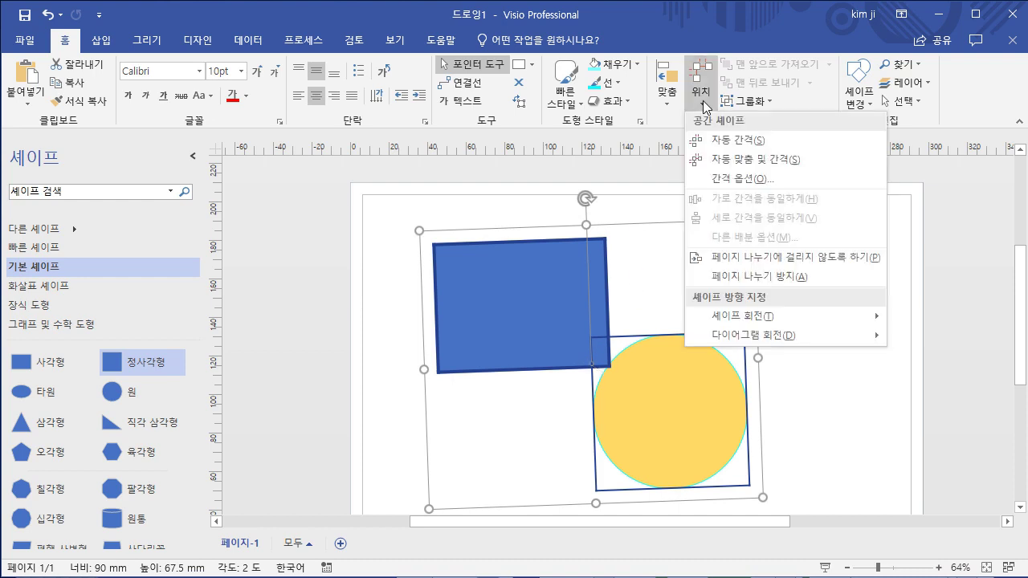
mouse_move(746, 322)
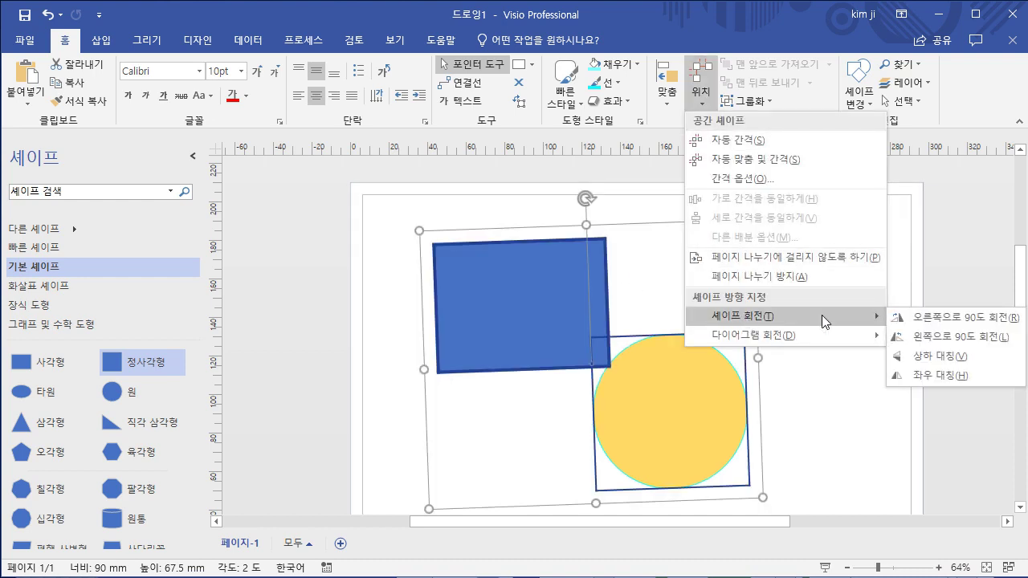
left_click(931, 318)
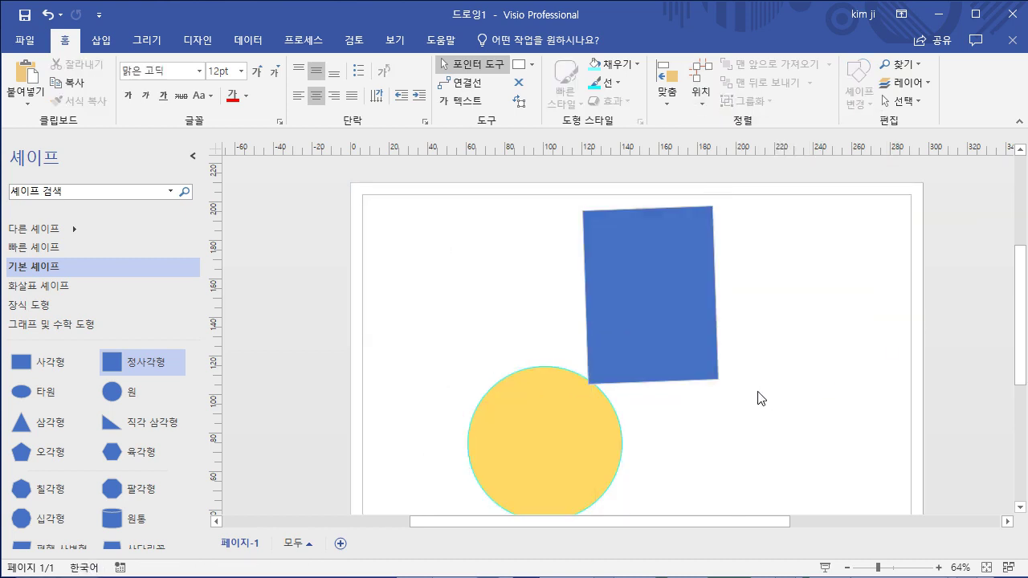
- Select the blue rectangle and yellow circle with a selection area, and delete both
left_click_drag(805, 478, 456, 276)
left_click_drag(394, 180, 785, 488)
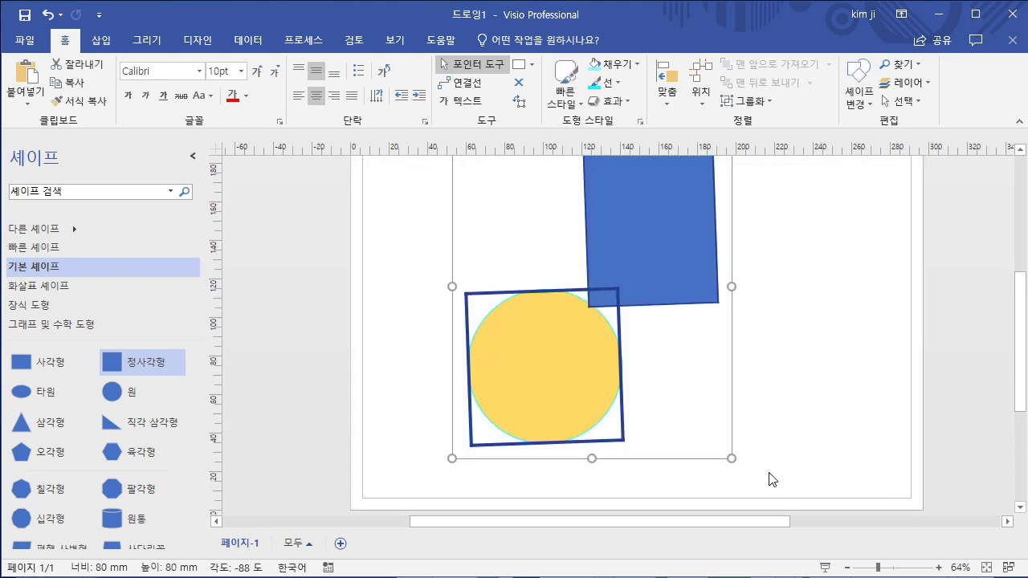
key("Delete")
- Place a 육각형 on the left half of the page, enlarged to about 102.5 mm wide and 90.4 mm high
left_click_drag(112, 452, 581, 255)
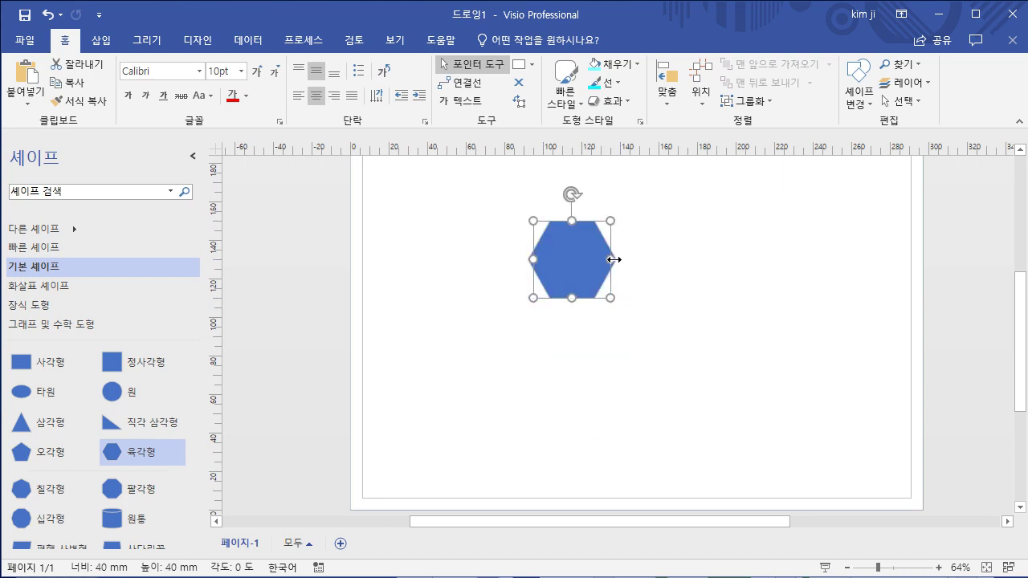
left_click_drag(611, 298, 688, 375)
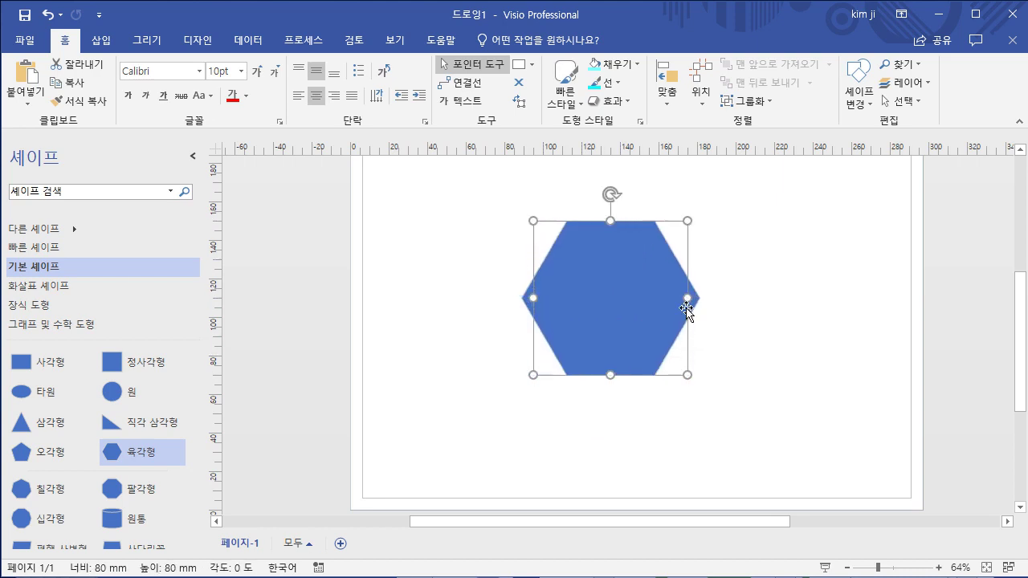
mouse_move(688, 298)
left_mouse_down()
mouse_move(803, 304)
mouse_move(659, 297)
mouse_move(734, 298)
mouse_move(697, 298)
left_mouse_up()
left_click_drag(620, 445, 620, 366)
left_click_drag(725, 393, 726, 366)
left_click_drag(546, 312, 457, 302)
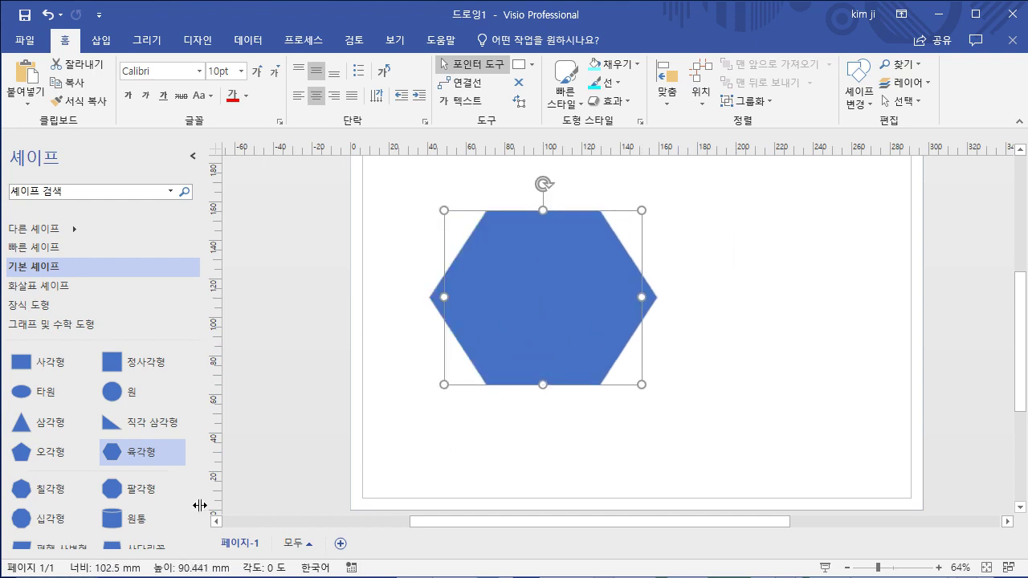
- Place a 팔각형 to the right of the hexagon, enlarged to about 70 mm by 70 mm
left_click_drag(124, 491, 755, 317)
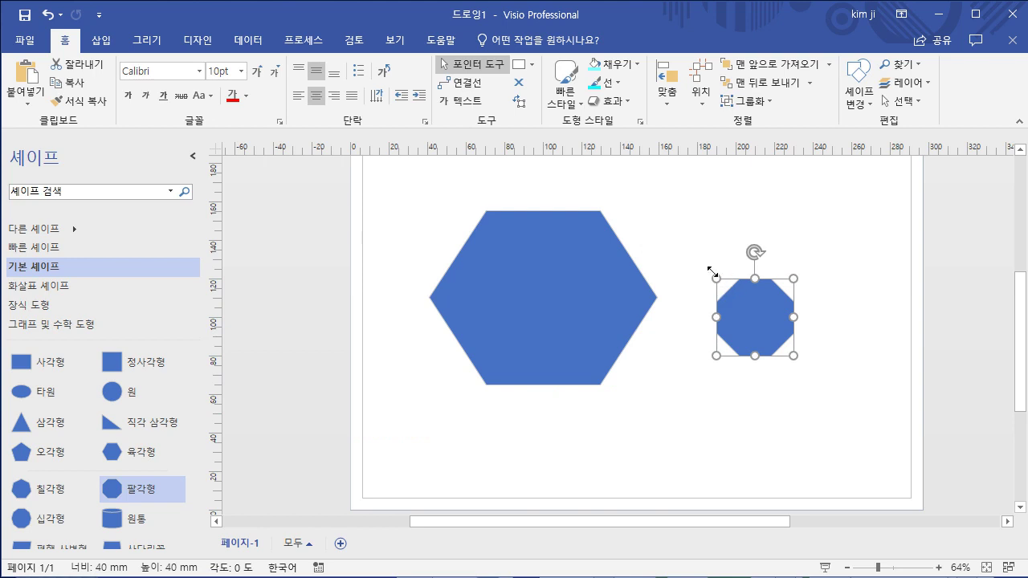
left_click_drag(713, 277, 658, 220)
left_click_drag(769, 324, 798, 352)
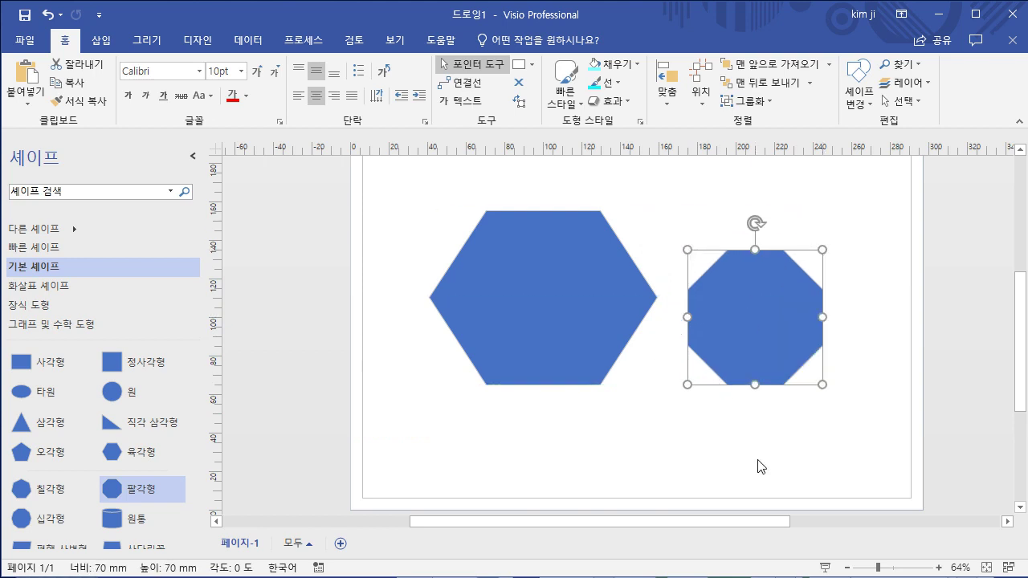
- Select the hexagon and octagon with a selection area, and delete both
left_click(761, 466)
left_click_drag(863, 460, 378, 186)
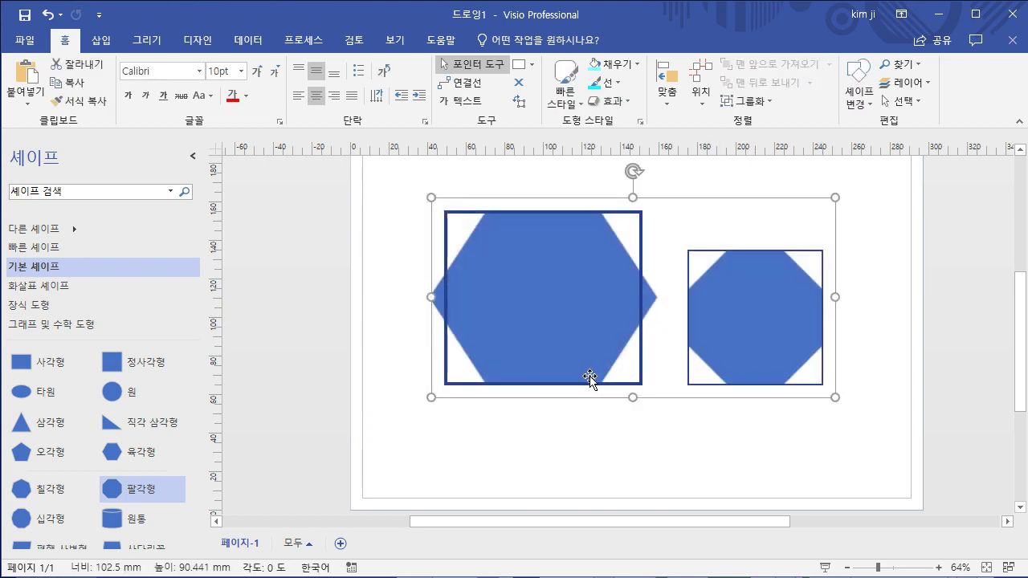
key("Delete")
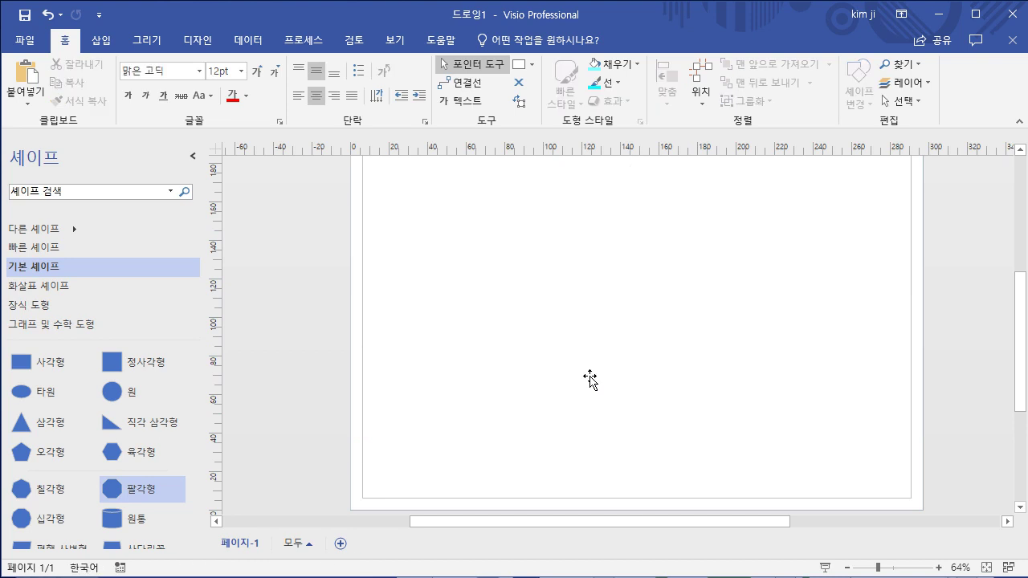